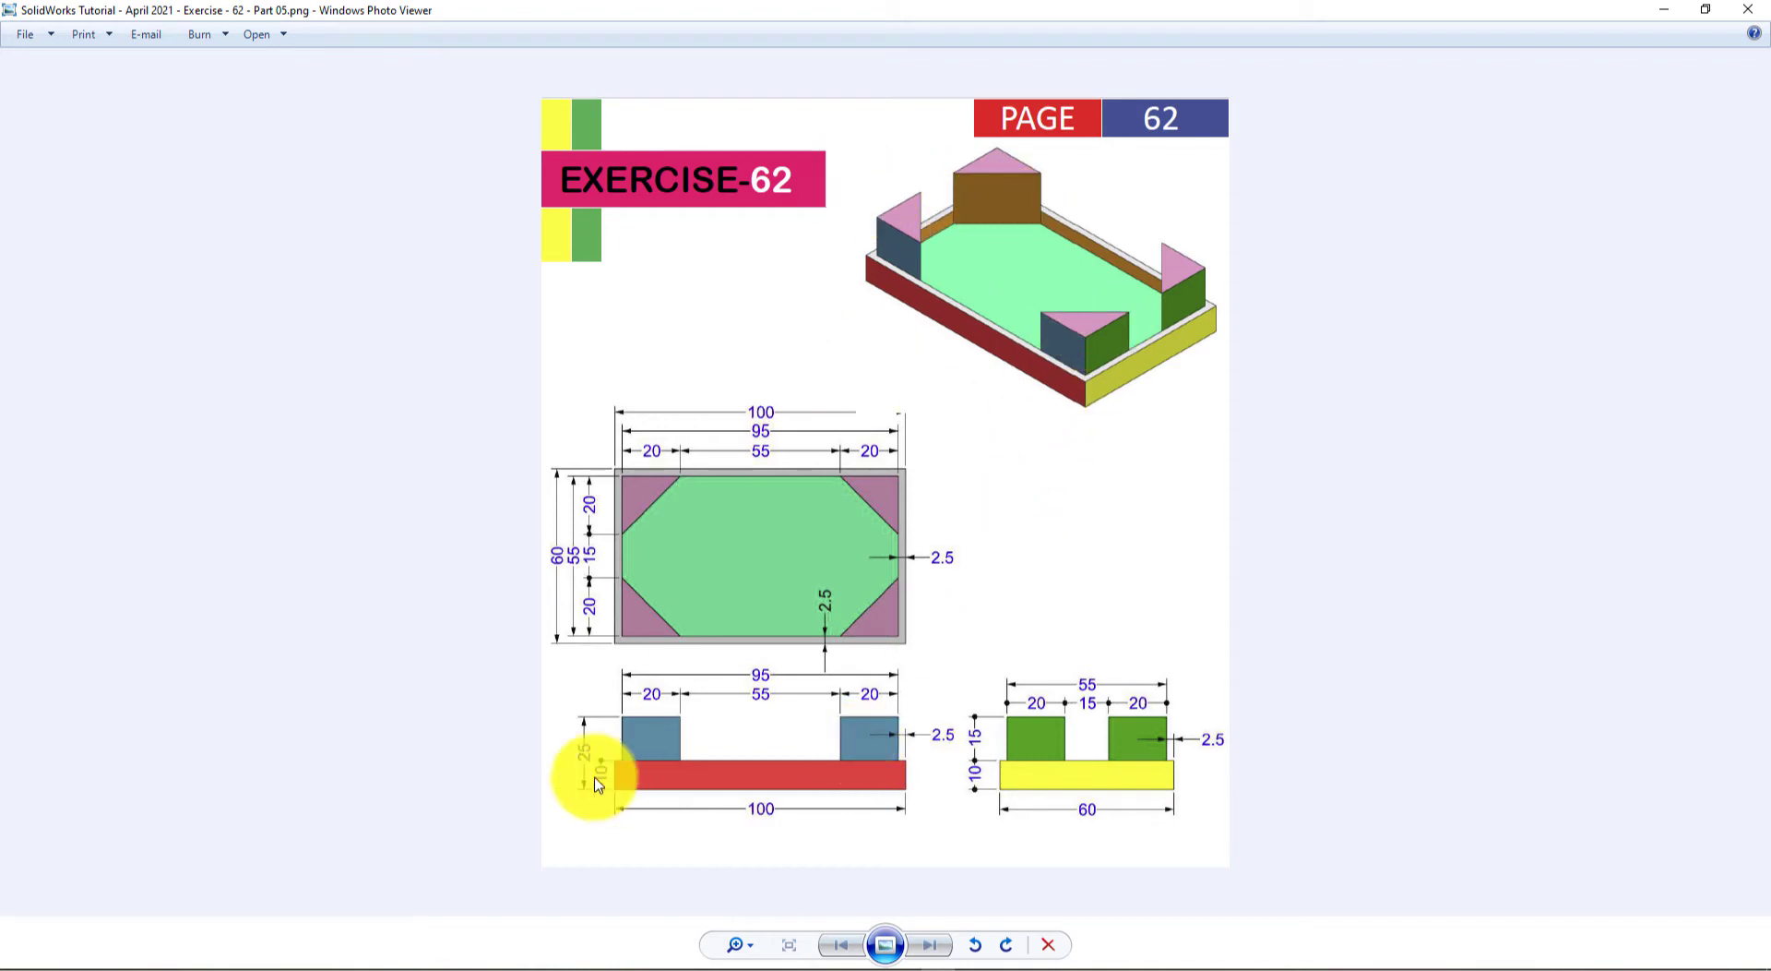
# Create a new part document and set its viewport scene to Plain White
pyautogui.click(423, 964)
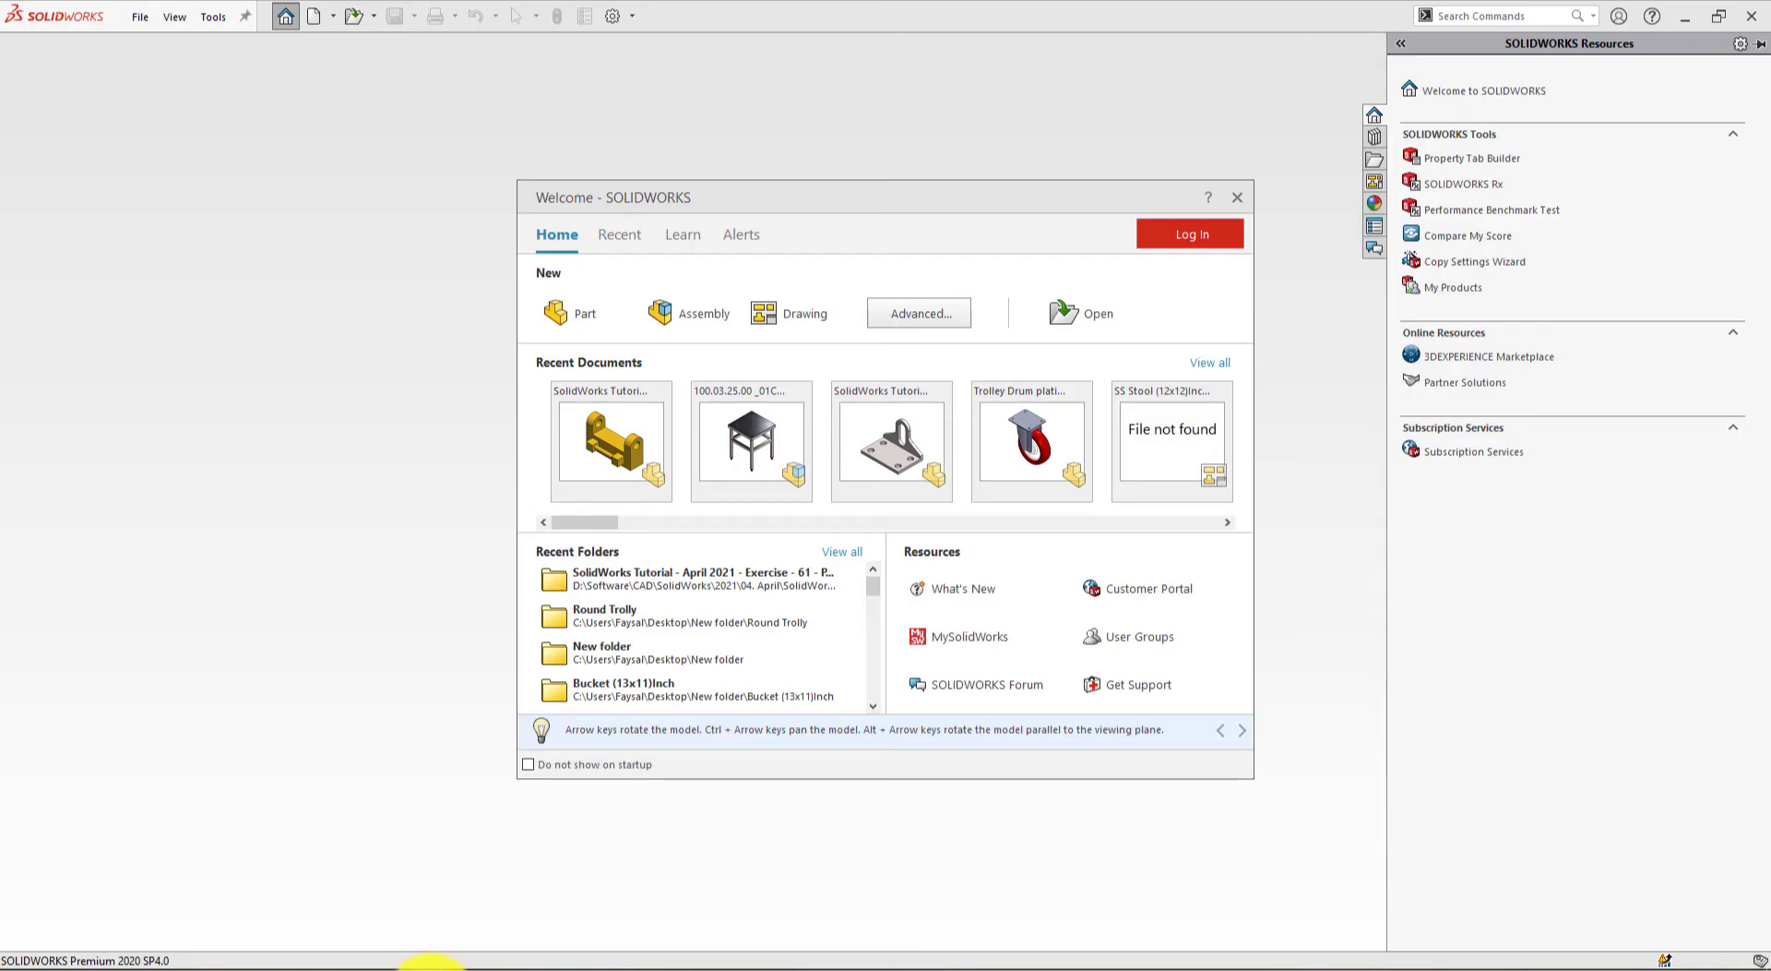
pyautogui.click(556, 306)
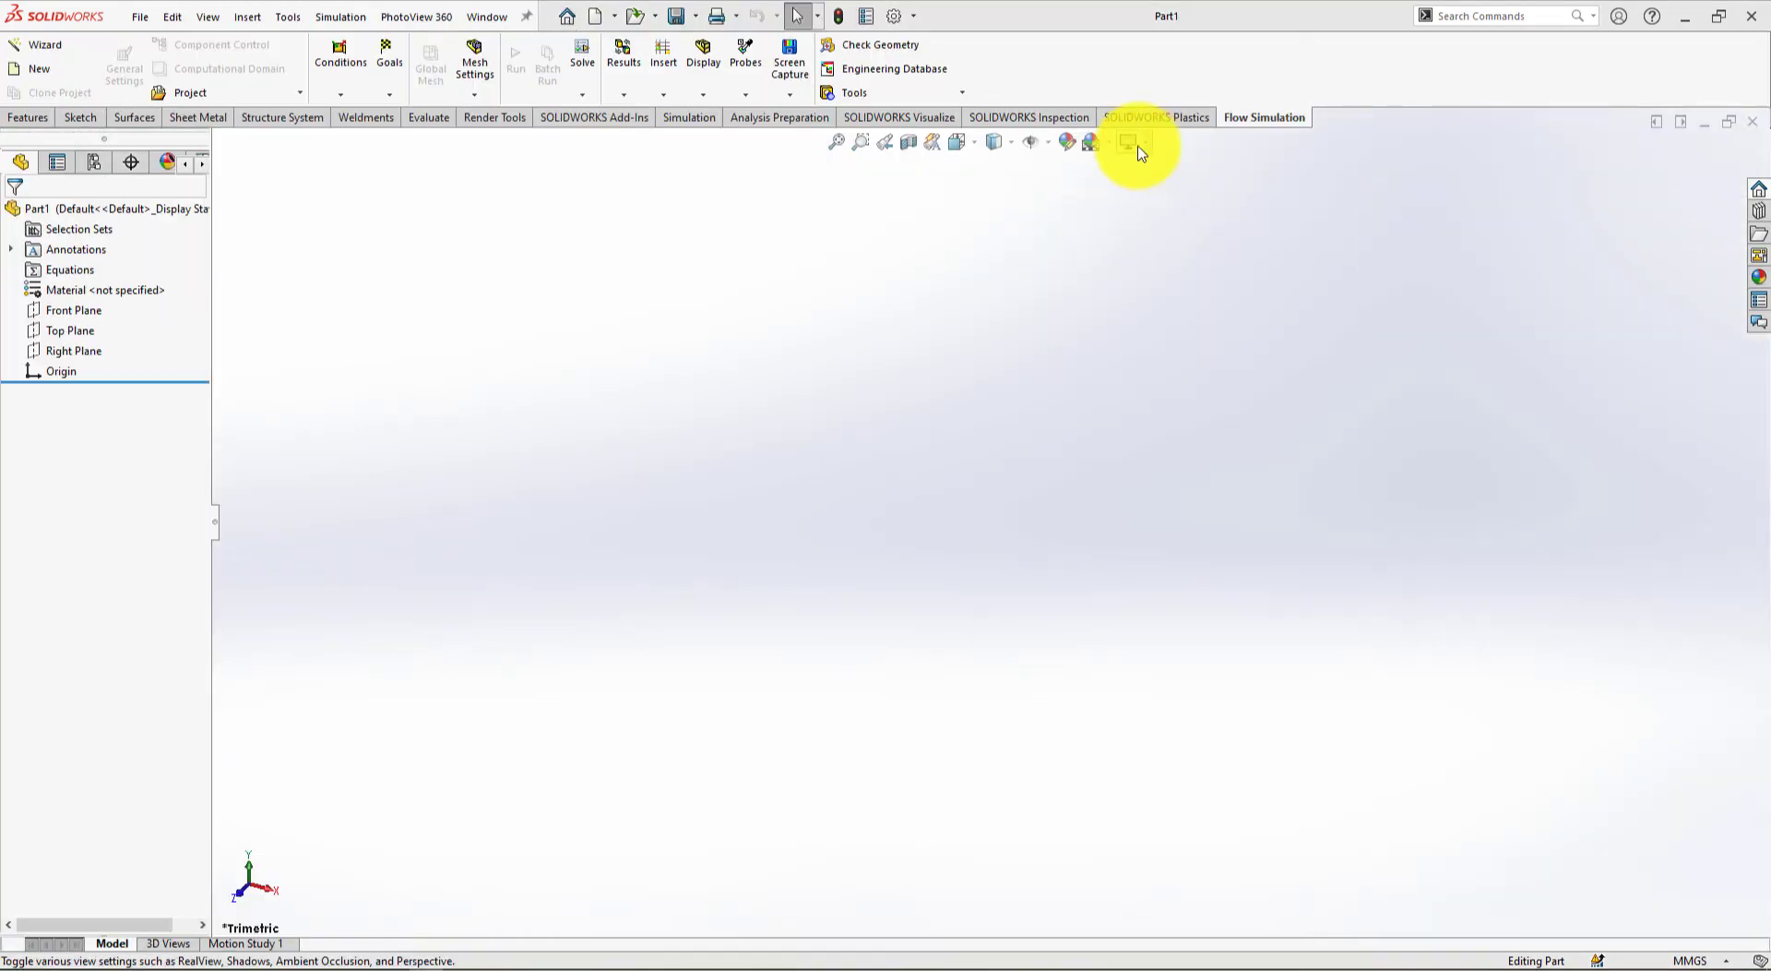
pyautogui.click(1113, 144)
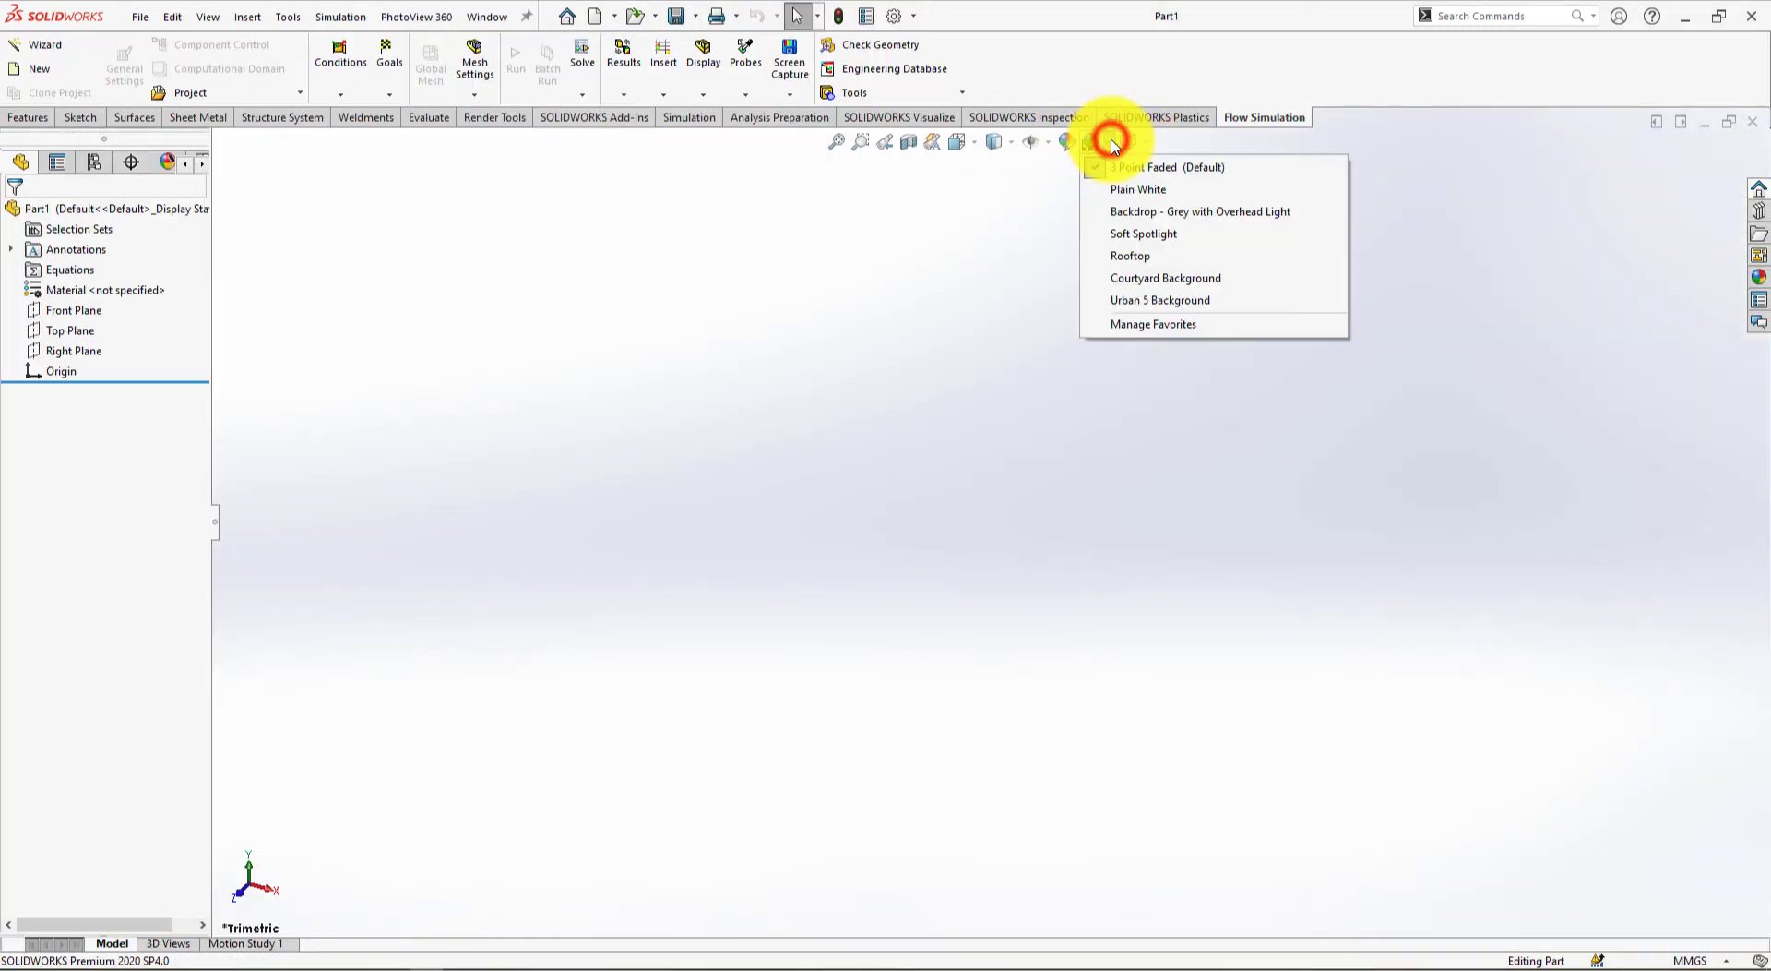
pyautogui.click(1126, 189)
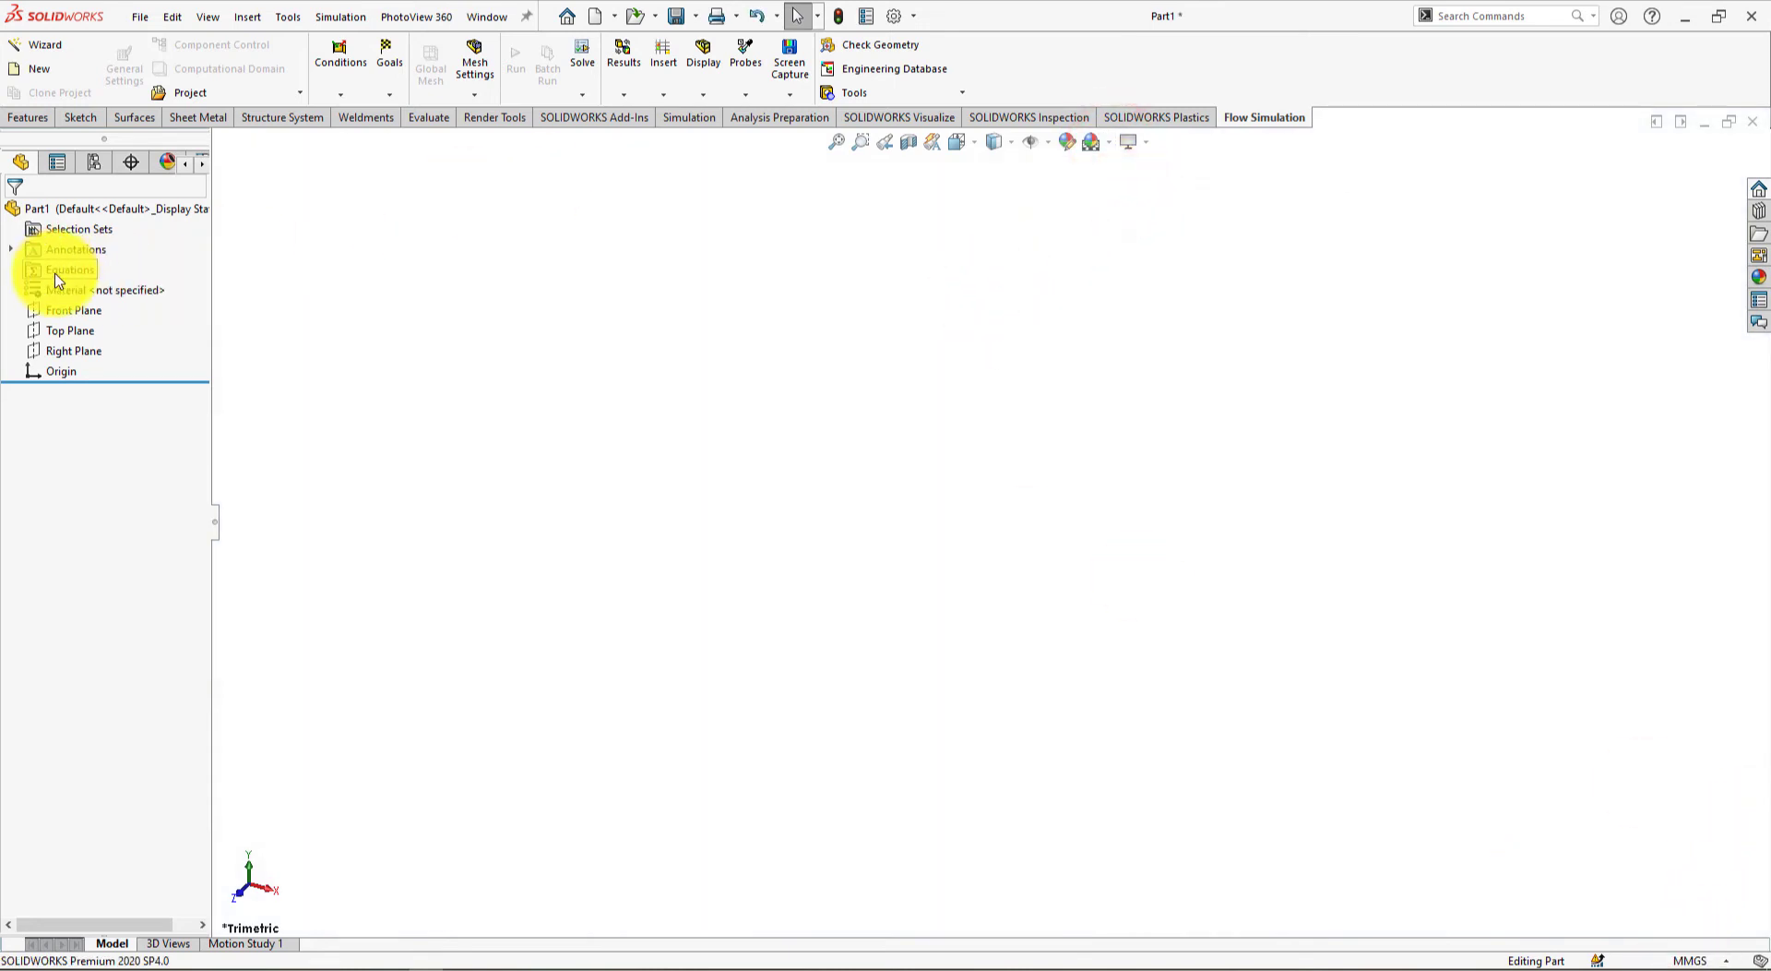
# Assign Brass from the Copper Alloys library as the part's material
pyautogui.click(107, 311)
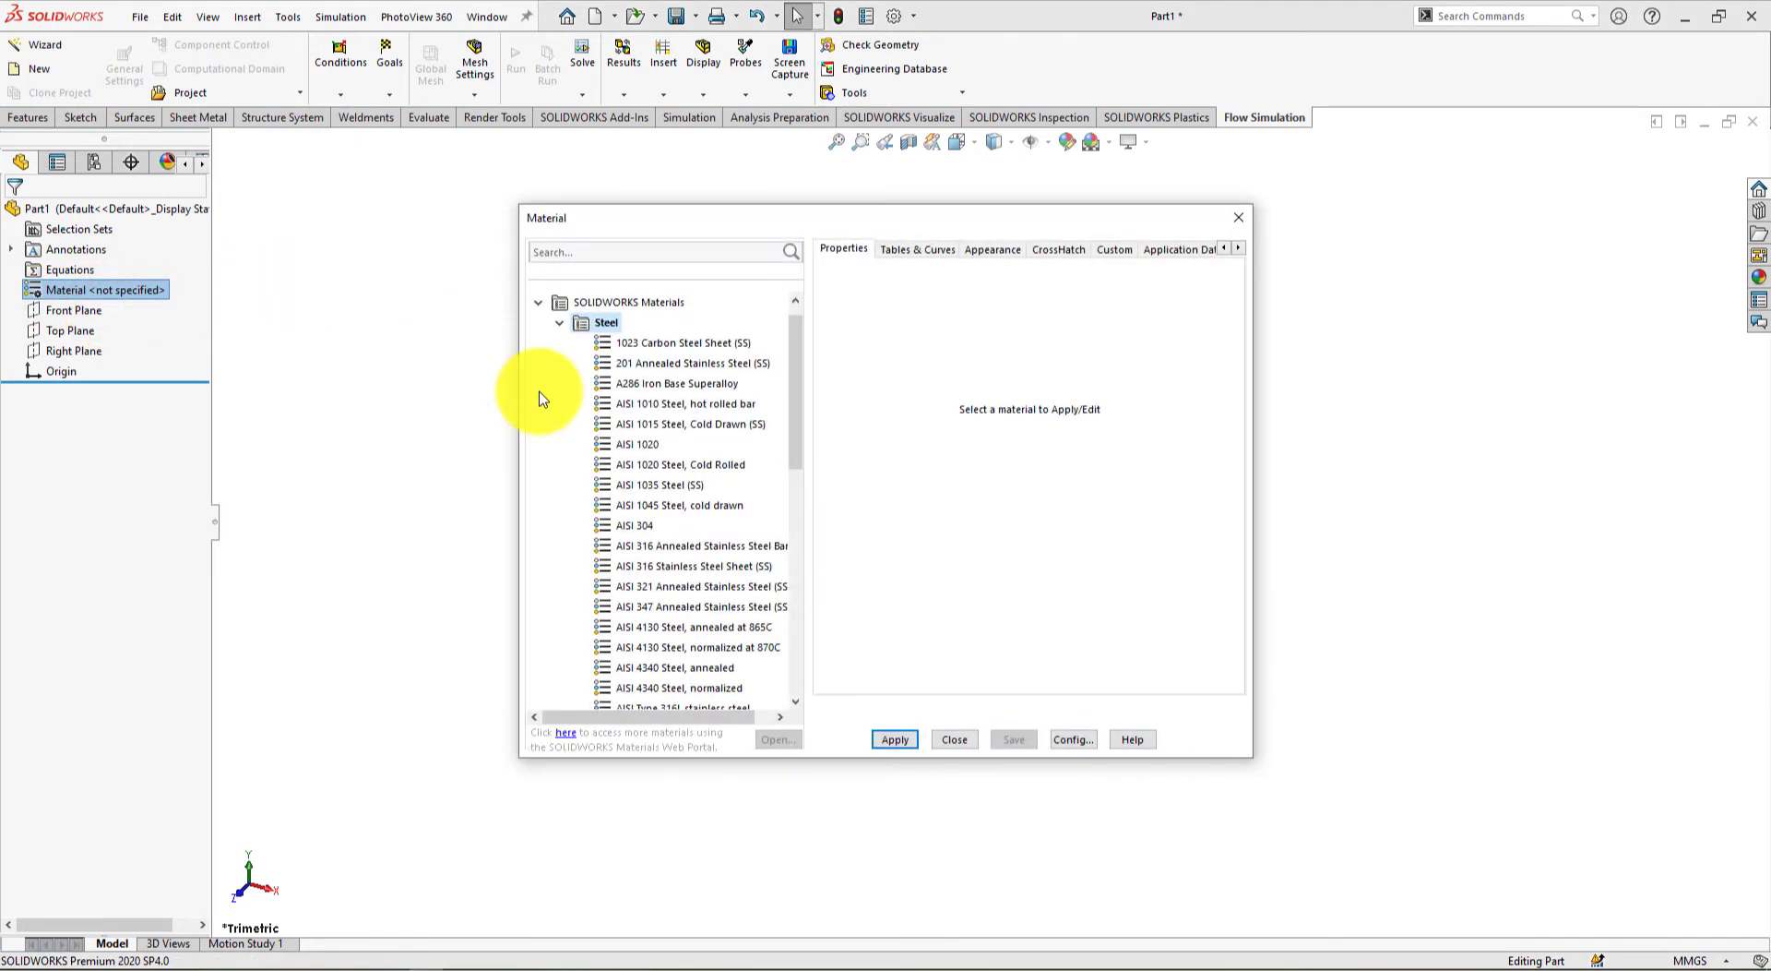
pyautogui.click(560, 323)
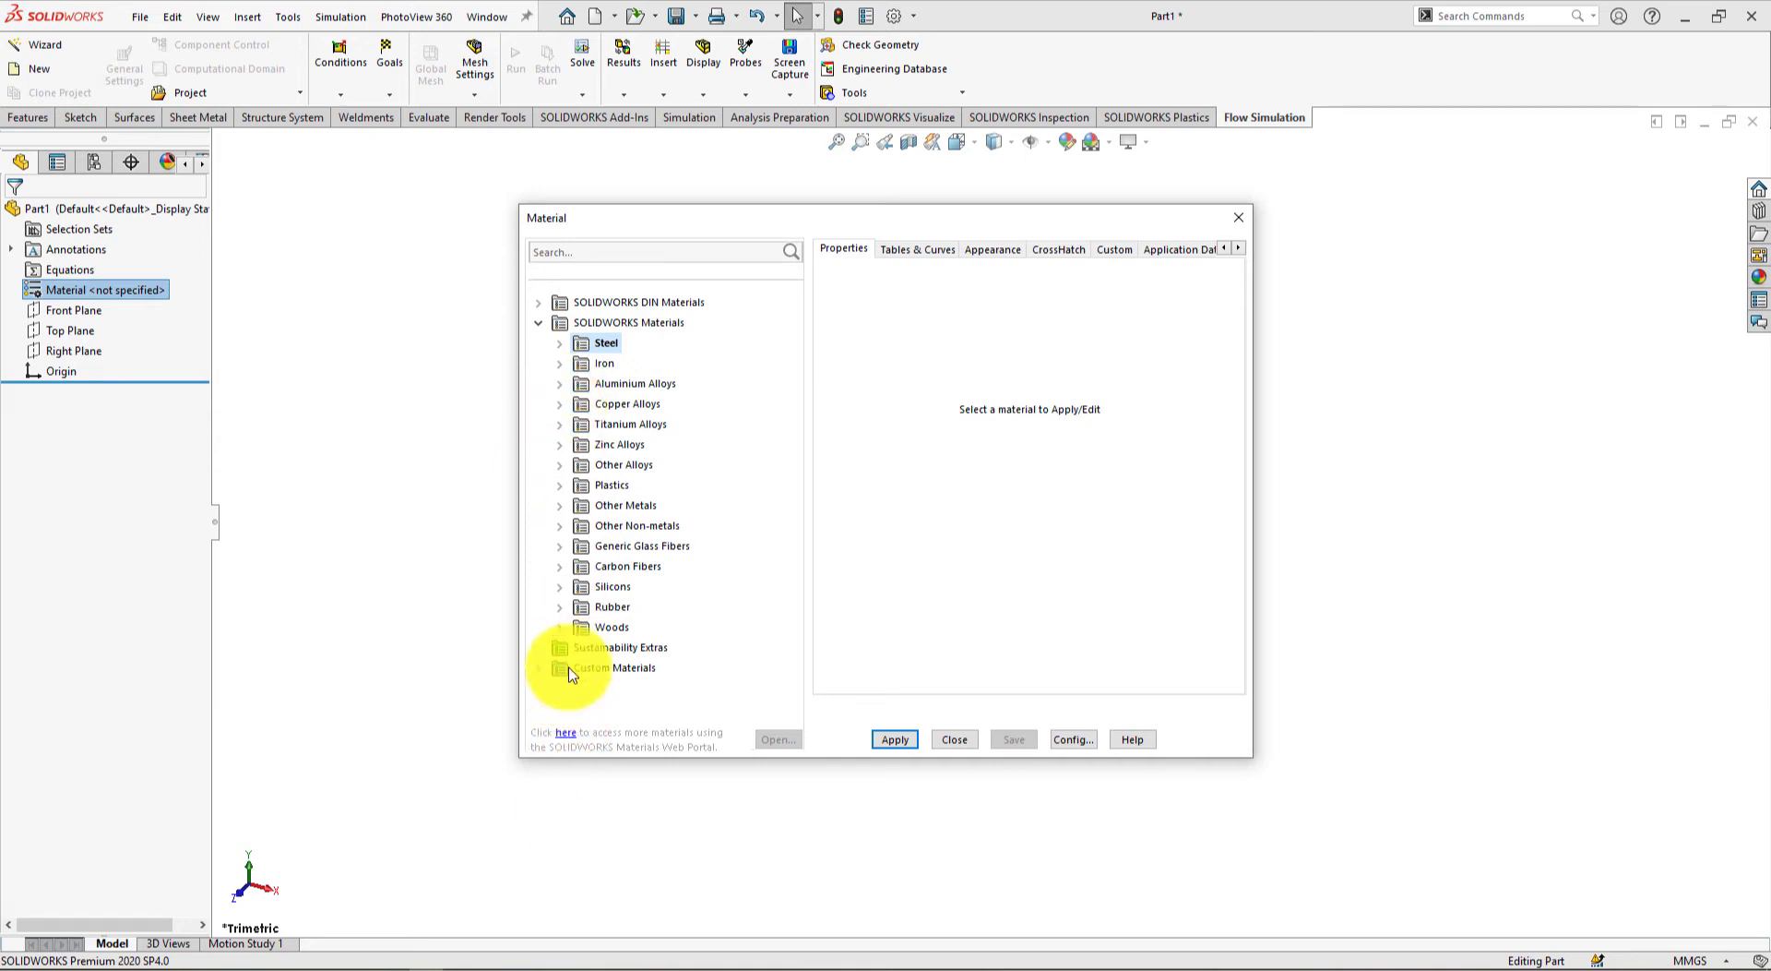
pyautogui.click(569, 406)
pyautogui.click(622, 446)
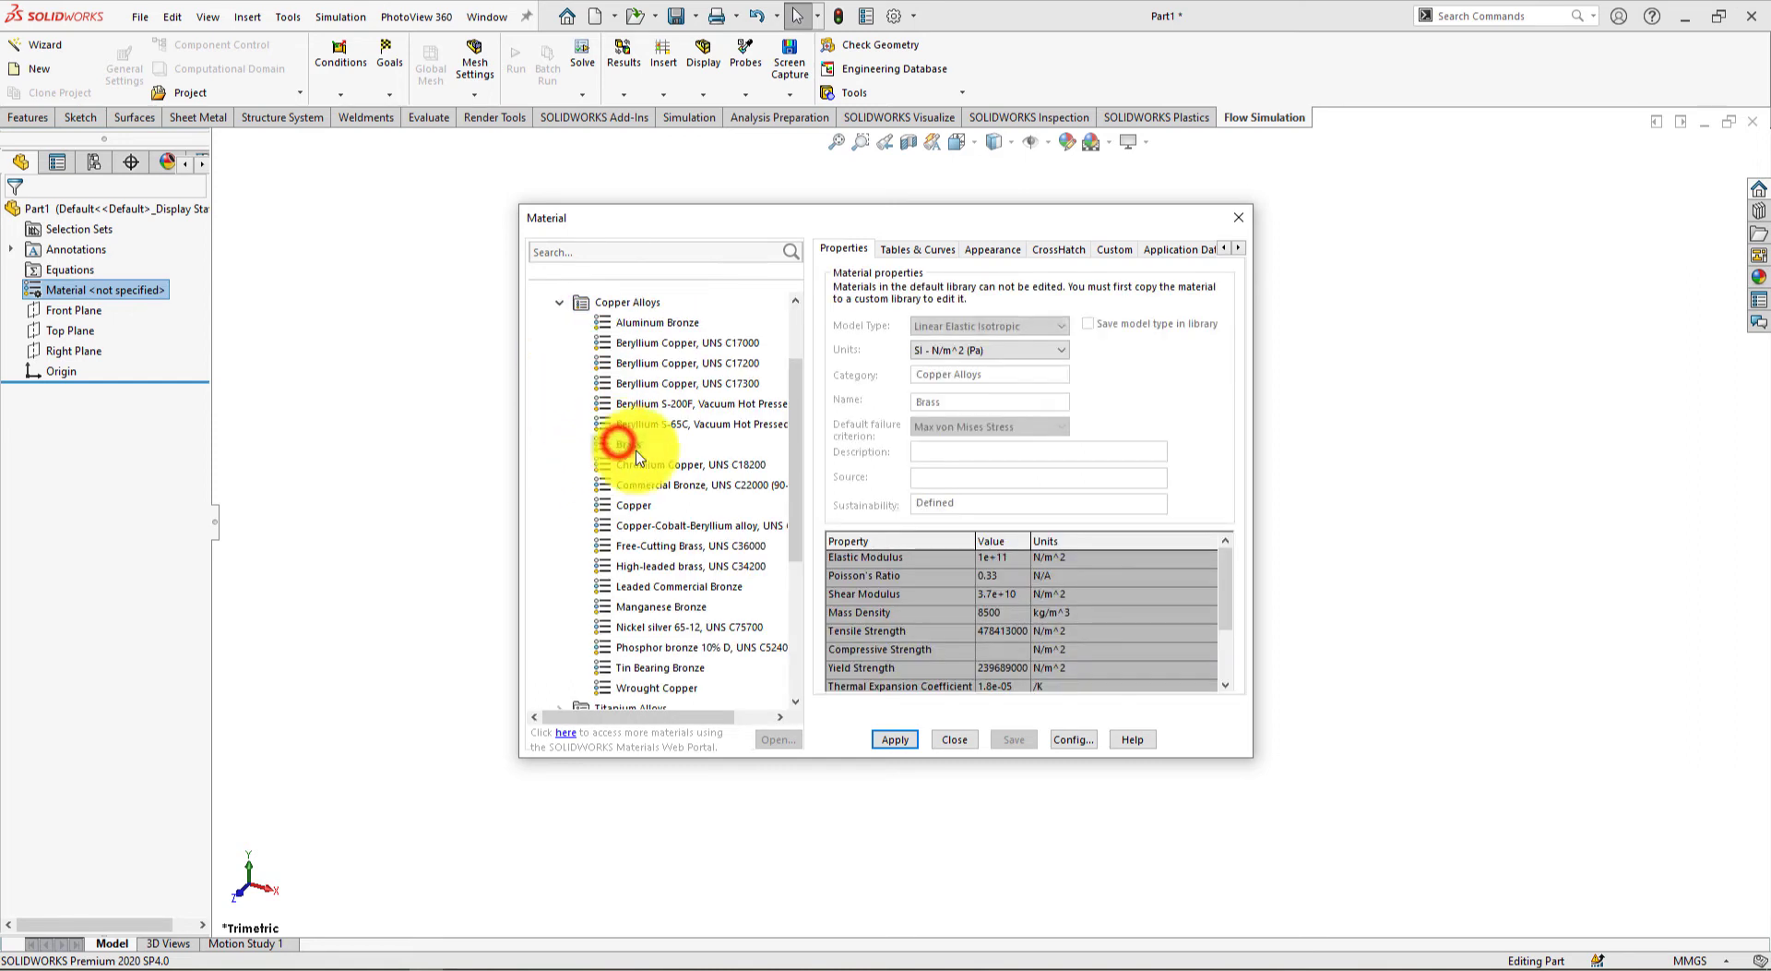
pyautogui.click(954, 740)
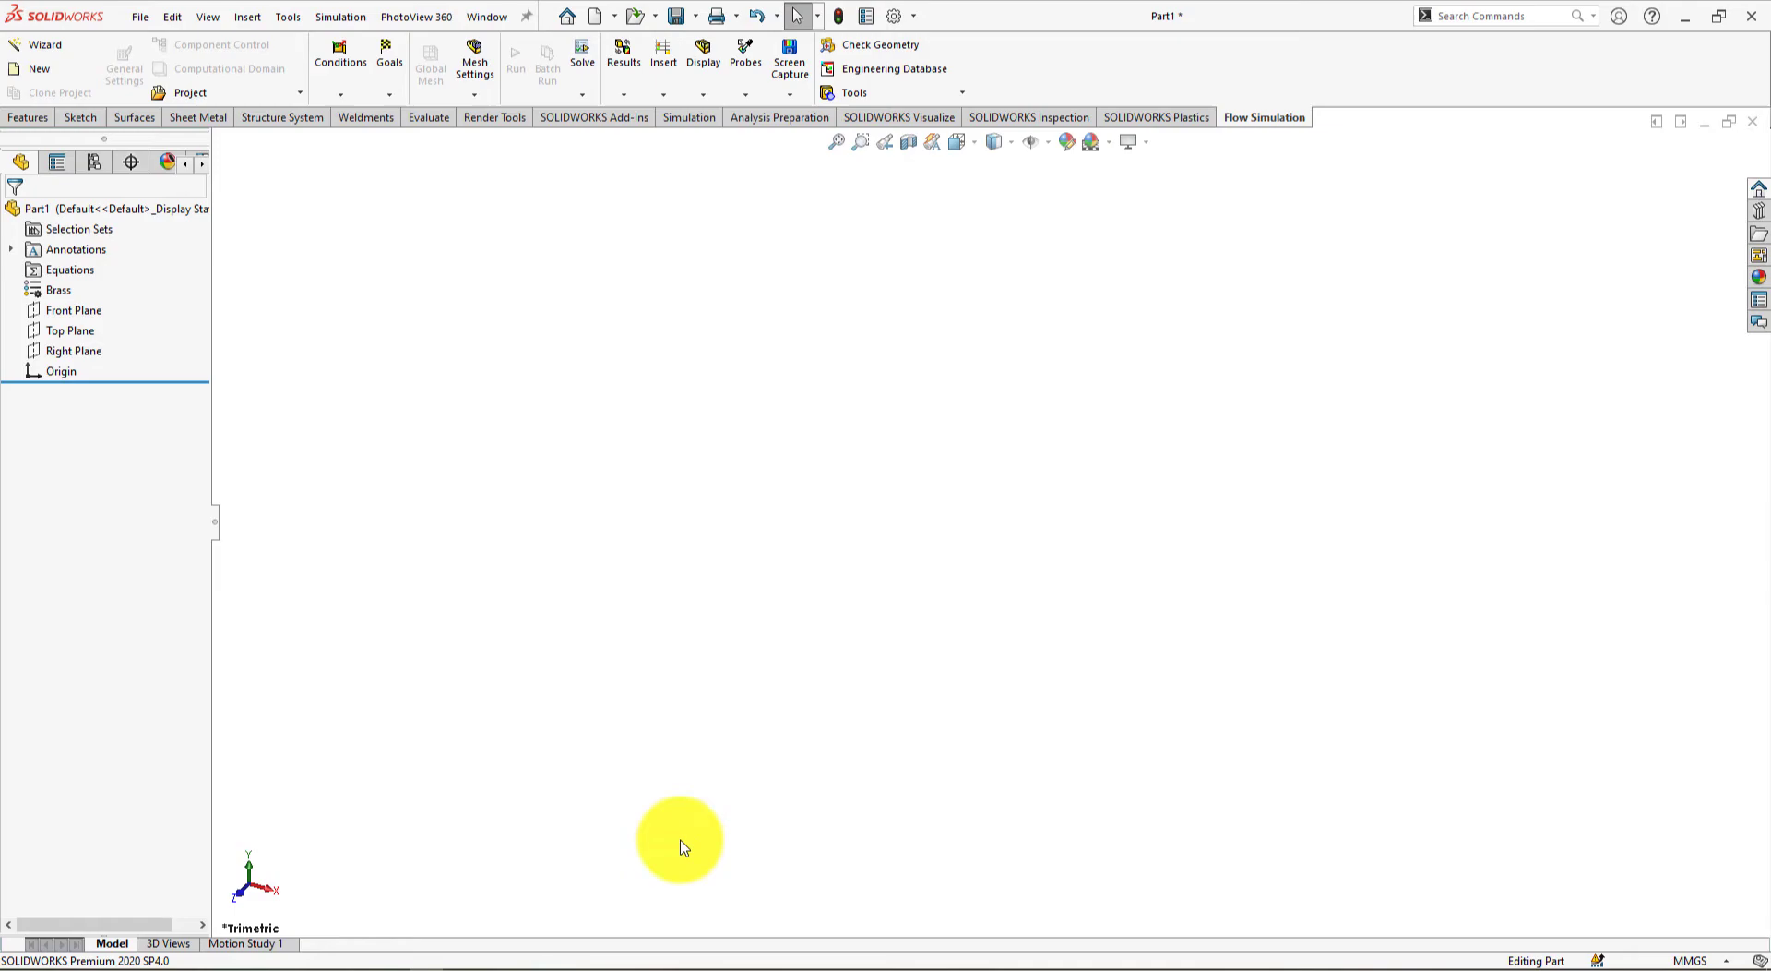
# Glance at the Exercise-62 drawing, then start a sketch on the Top Plane
pyautogui.click(946, 964)
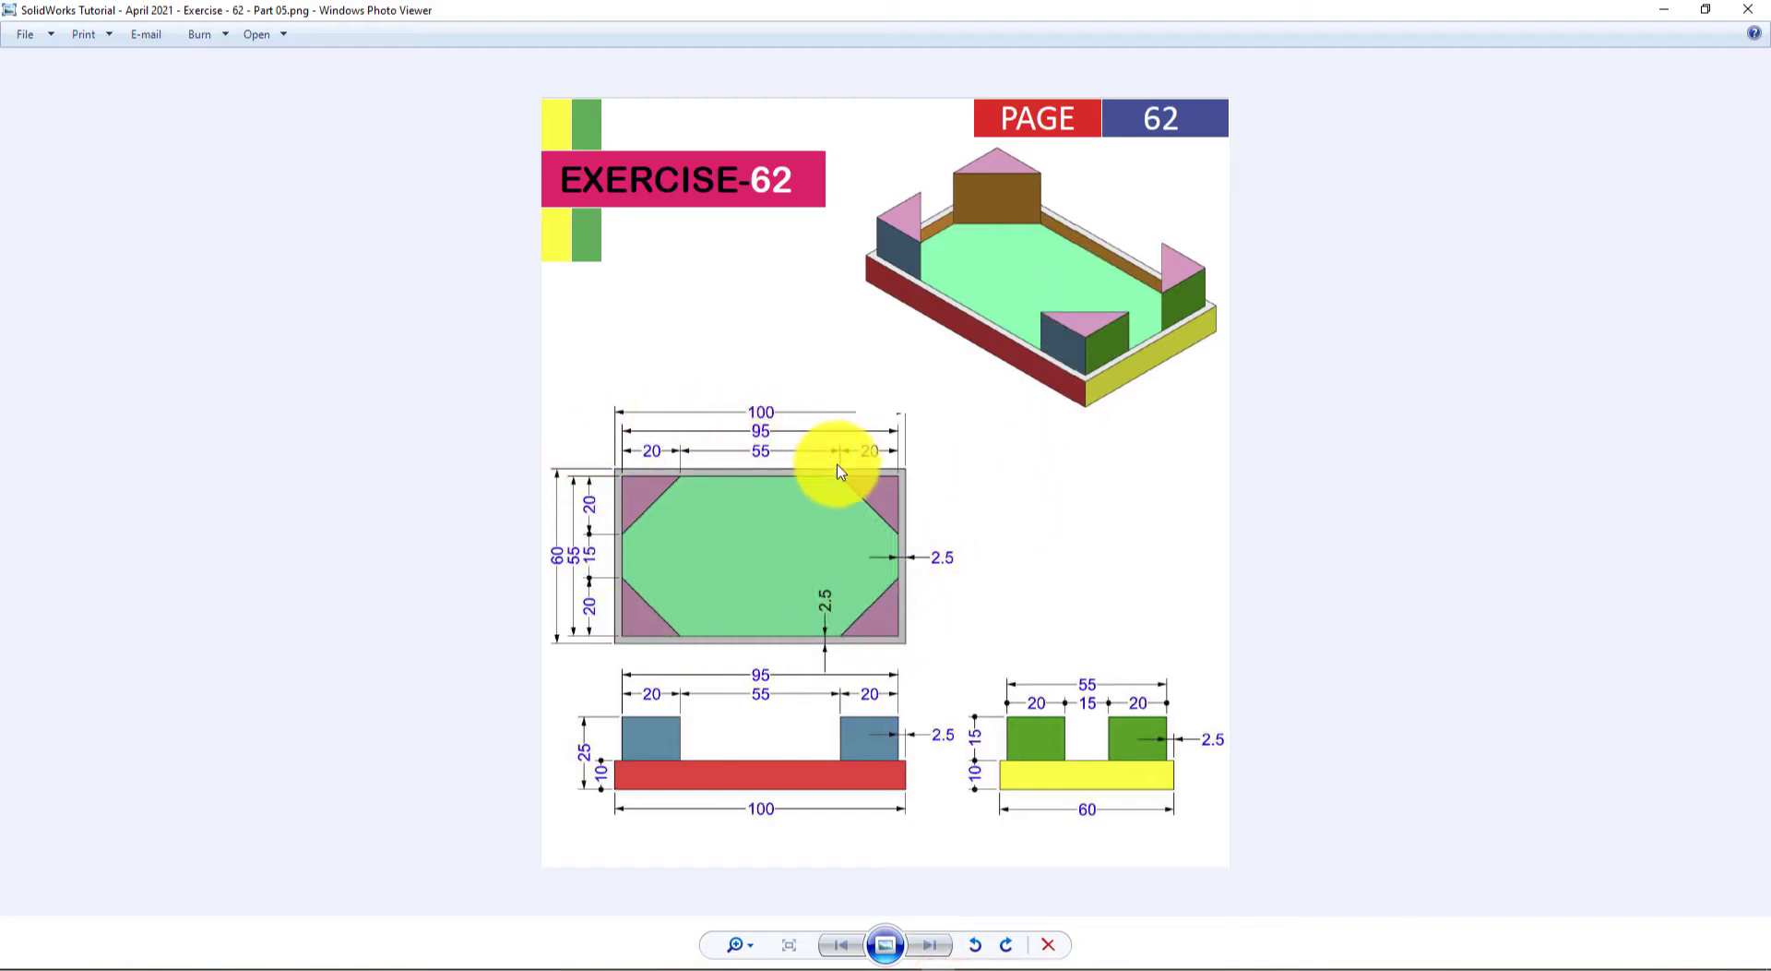
pyautogui.hotkey('alt', 'Tab')
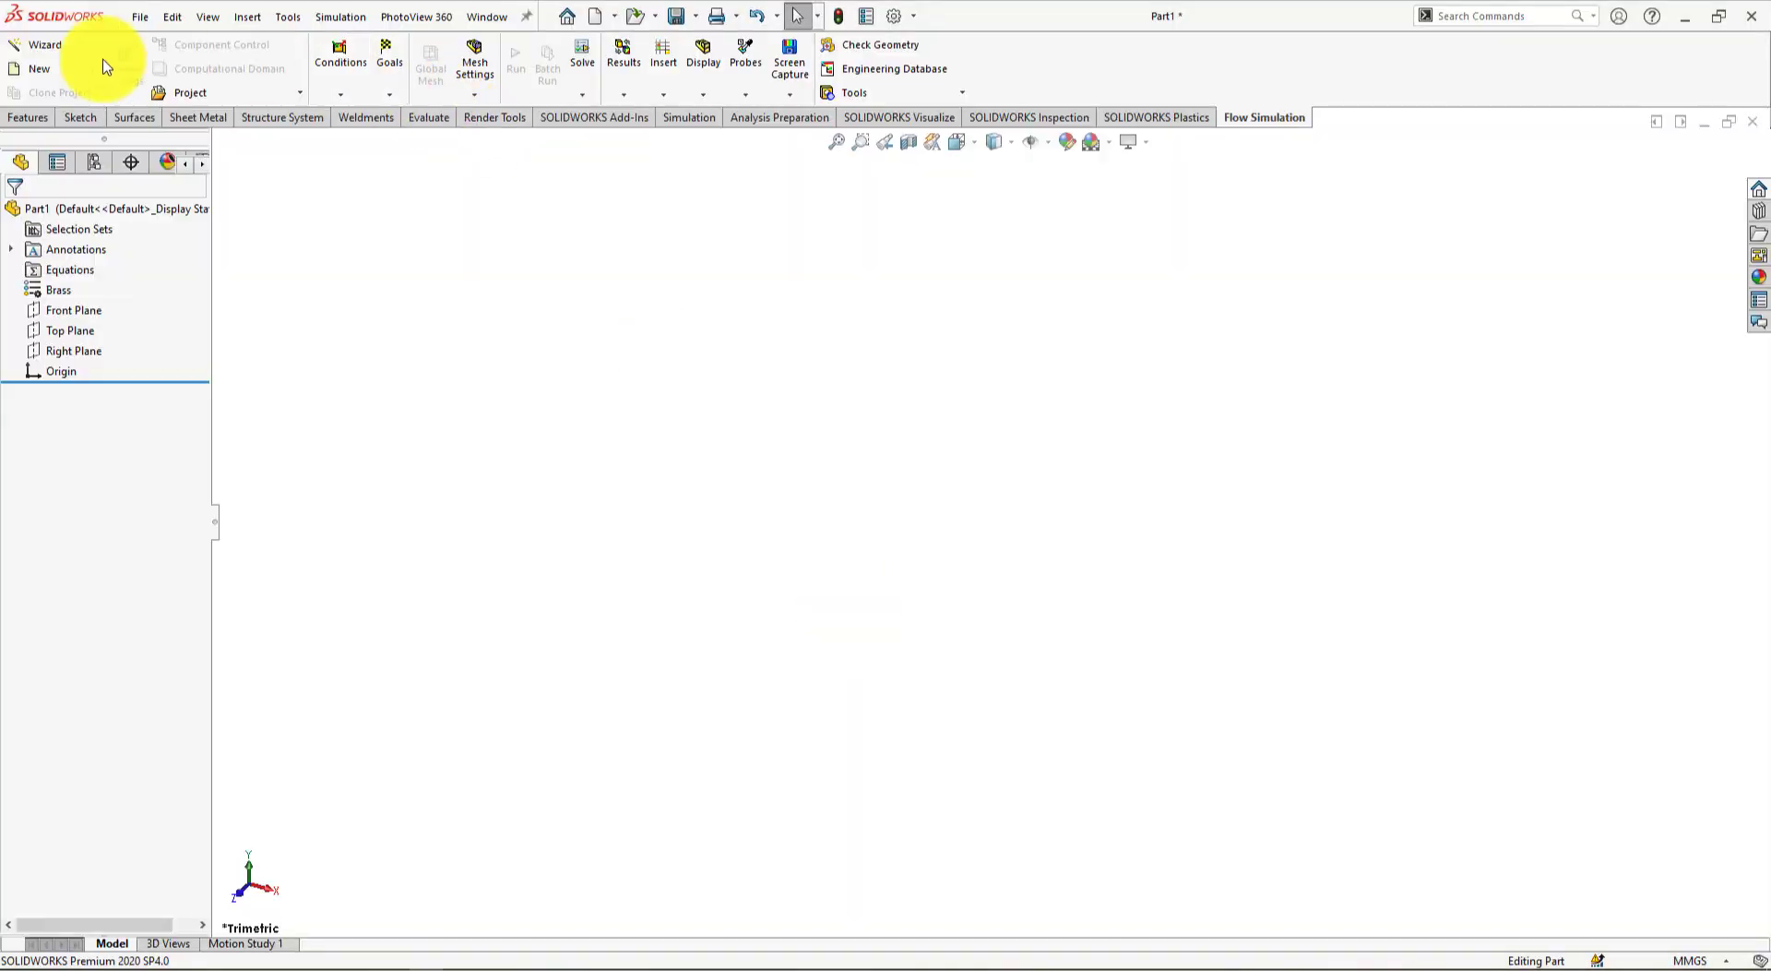
pyautogui.click(71, 120)
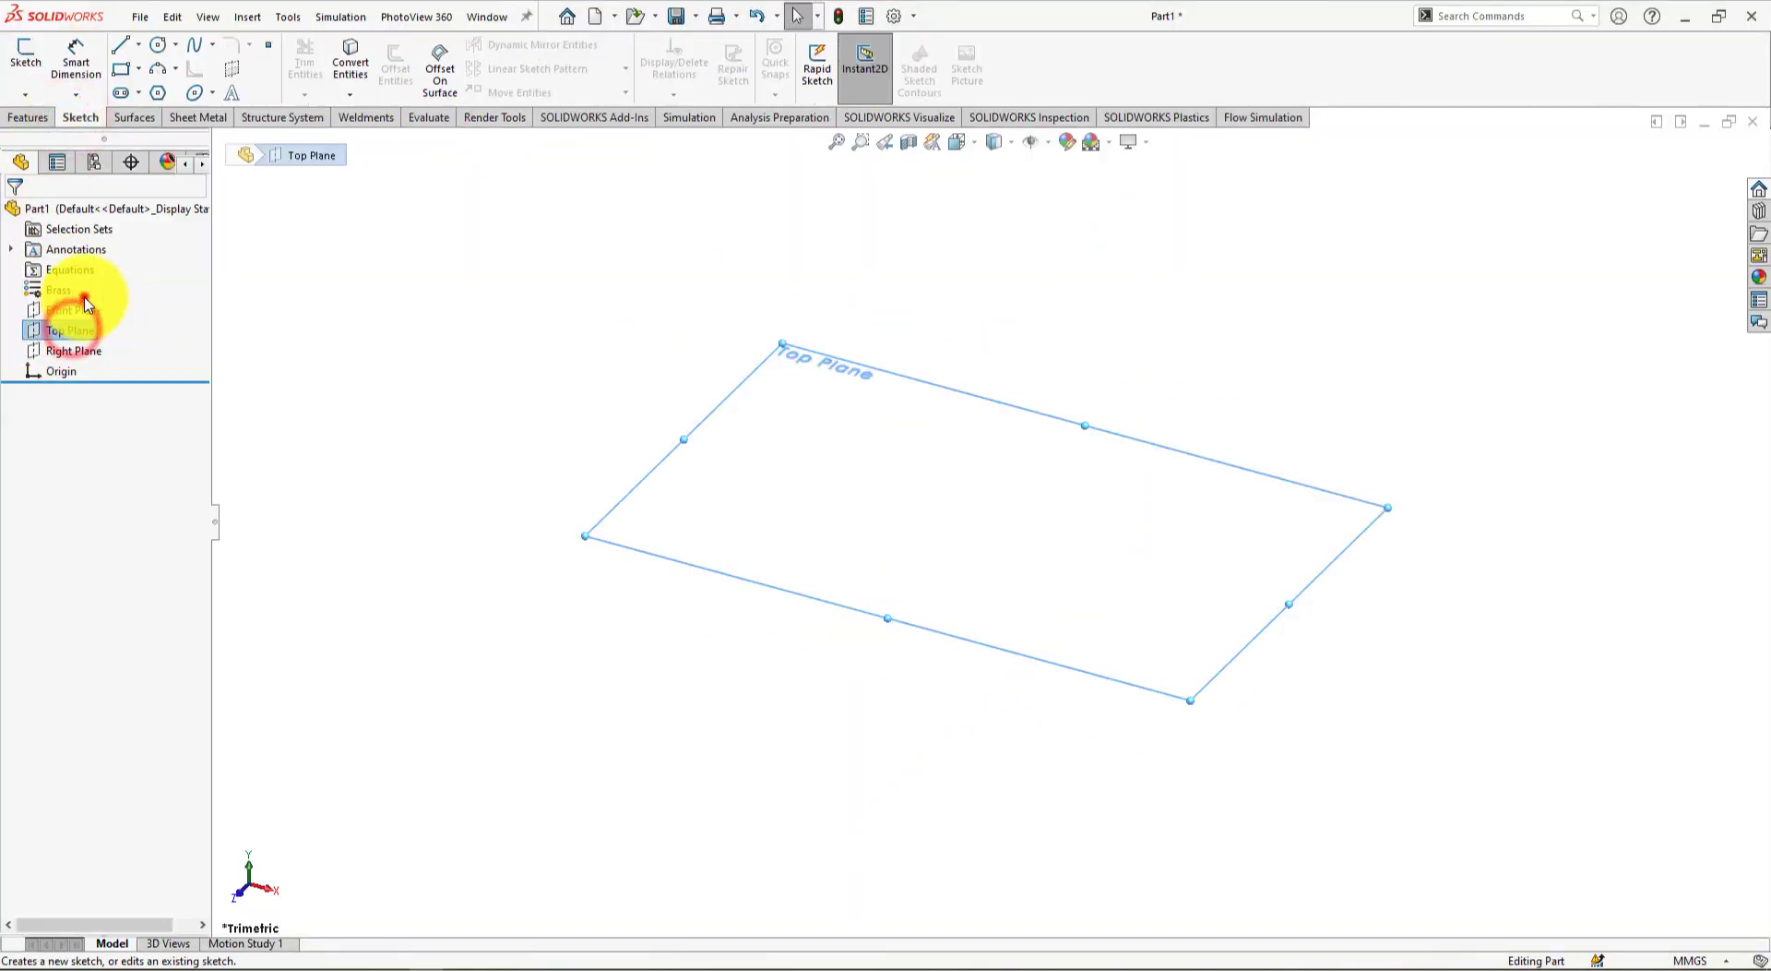
pyautogui.click(70, 329)
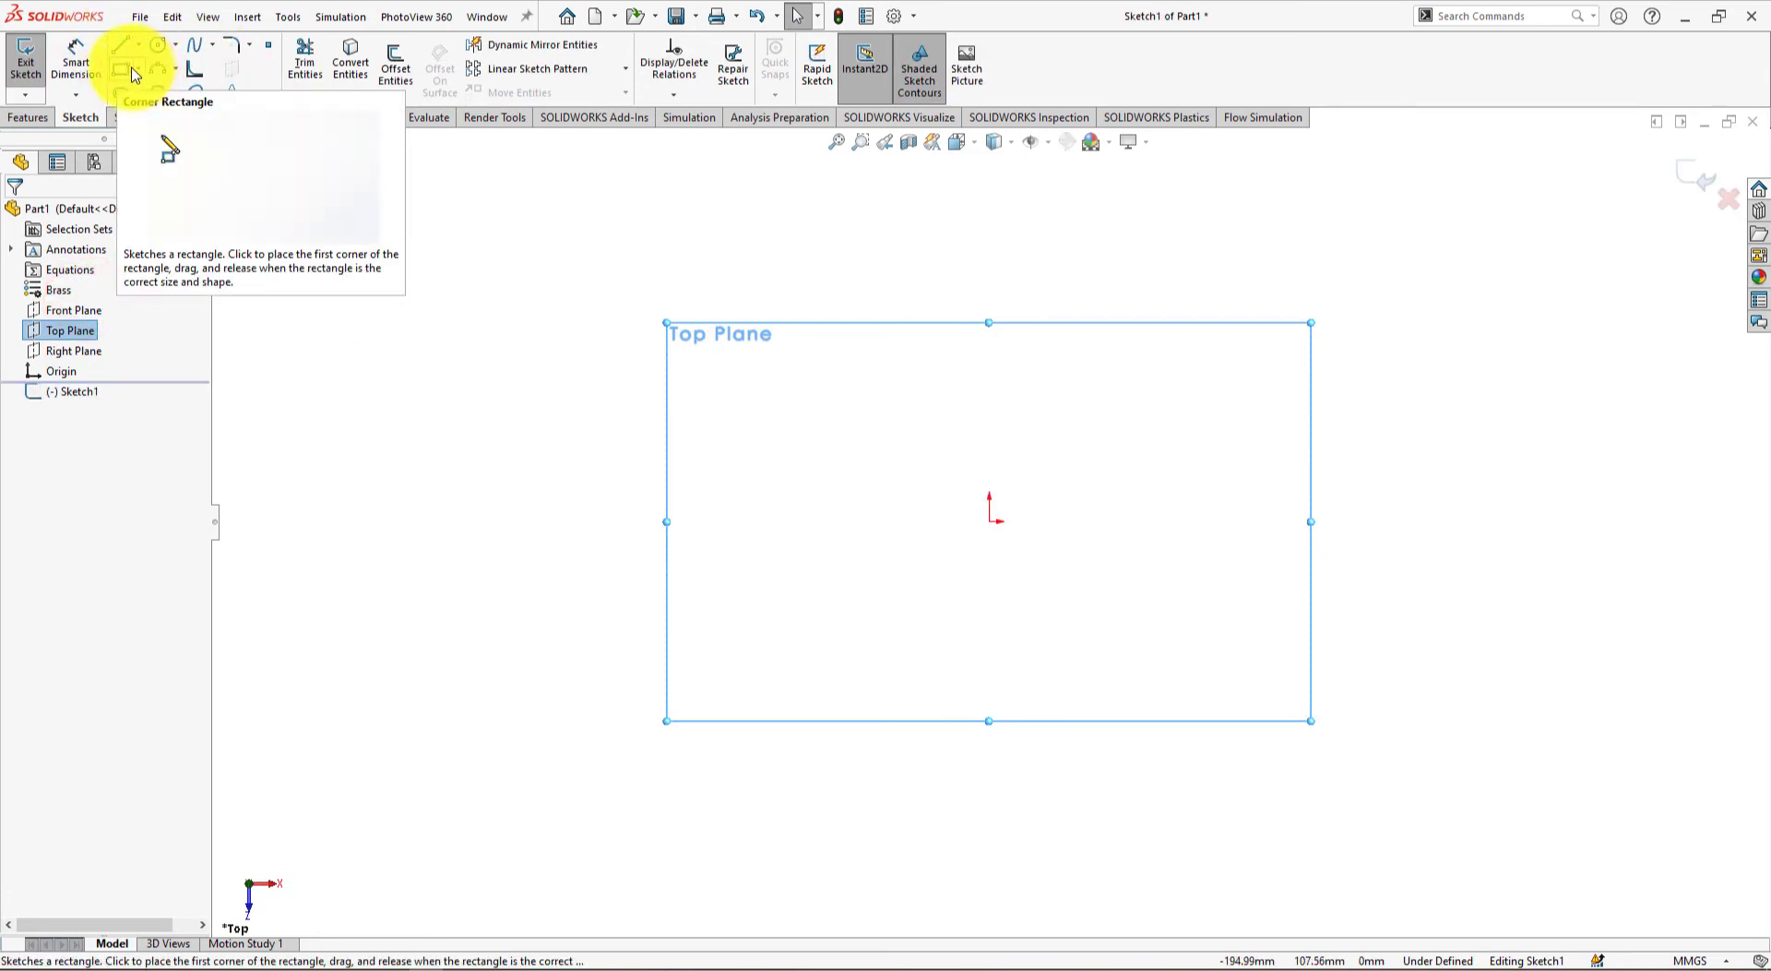
# Draw a corner rectangle with its first corner at the origin
pyautogui.click(122, 69)
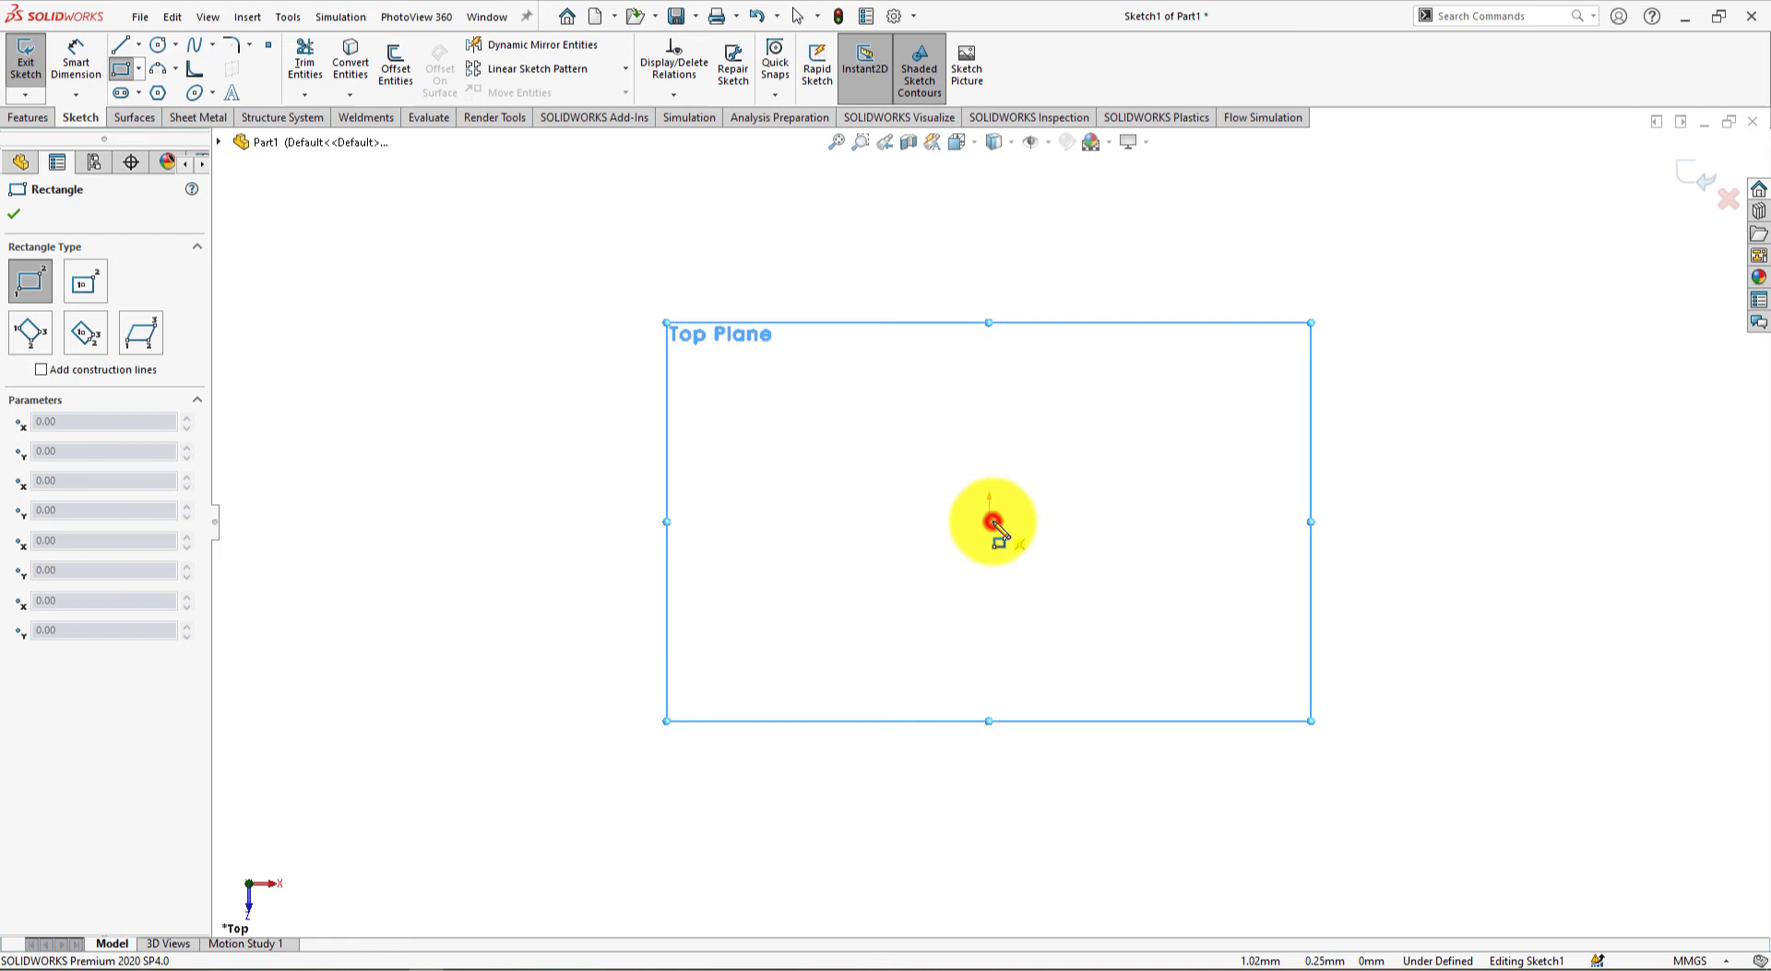
pyautogui.click(992, 522)
pyautogui.click(498, 228)
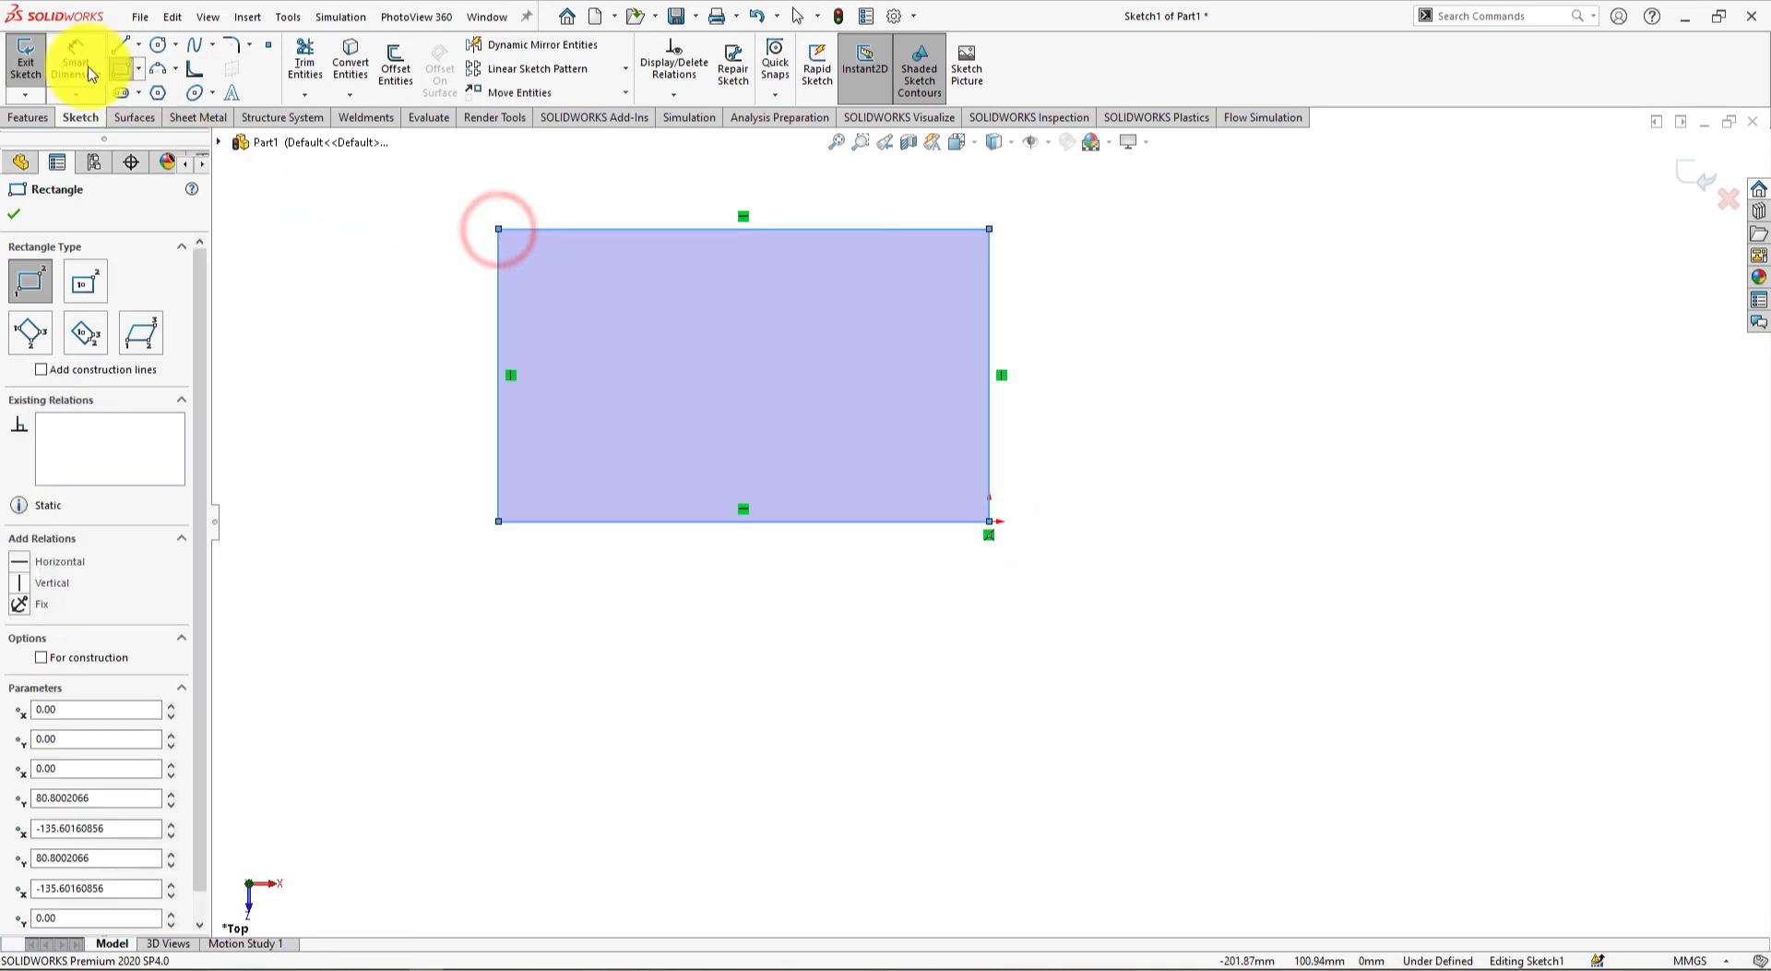
# Dimension the rectangle's right edge to a 60 mm height
pyautogui.click(89, 69)
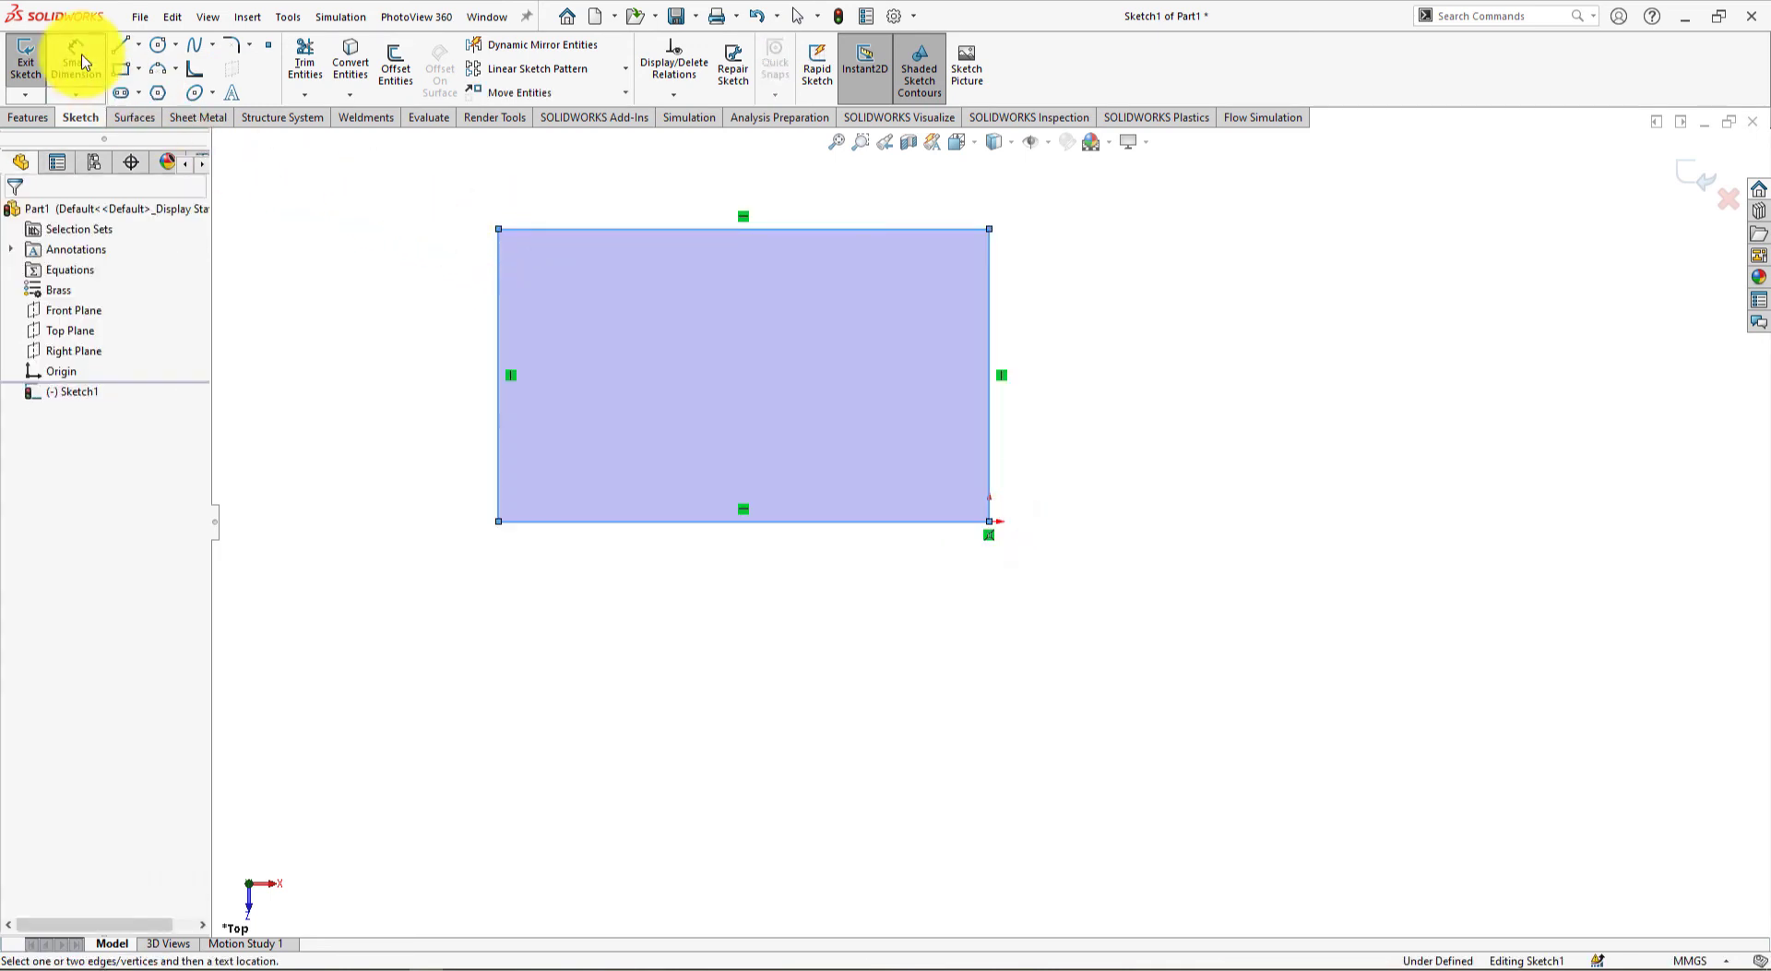
pyautogui.click(990, 447)
pyautogui.click(1107, 390)
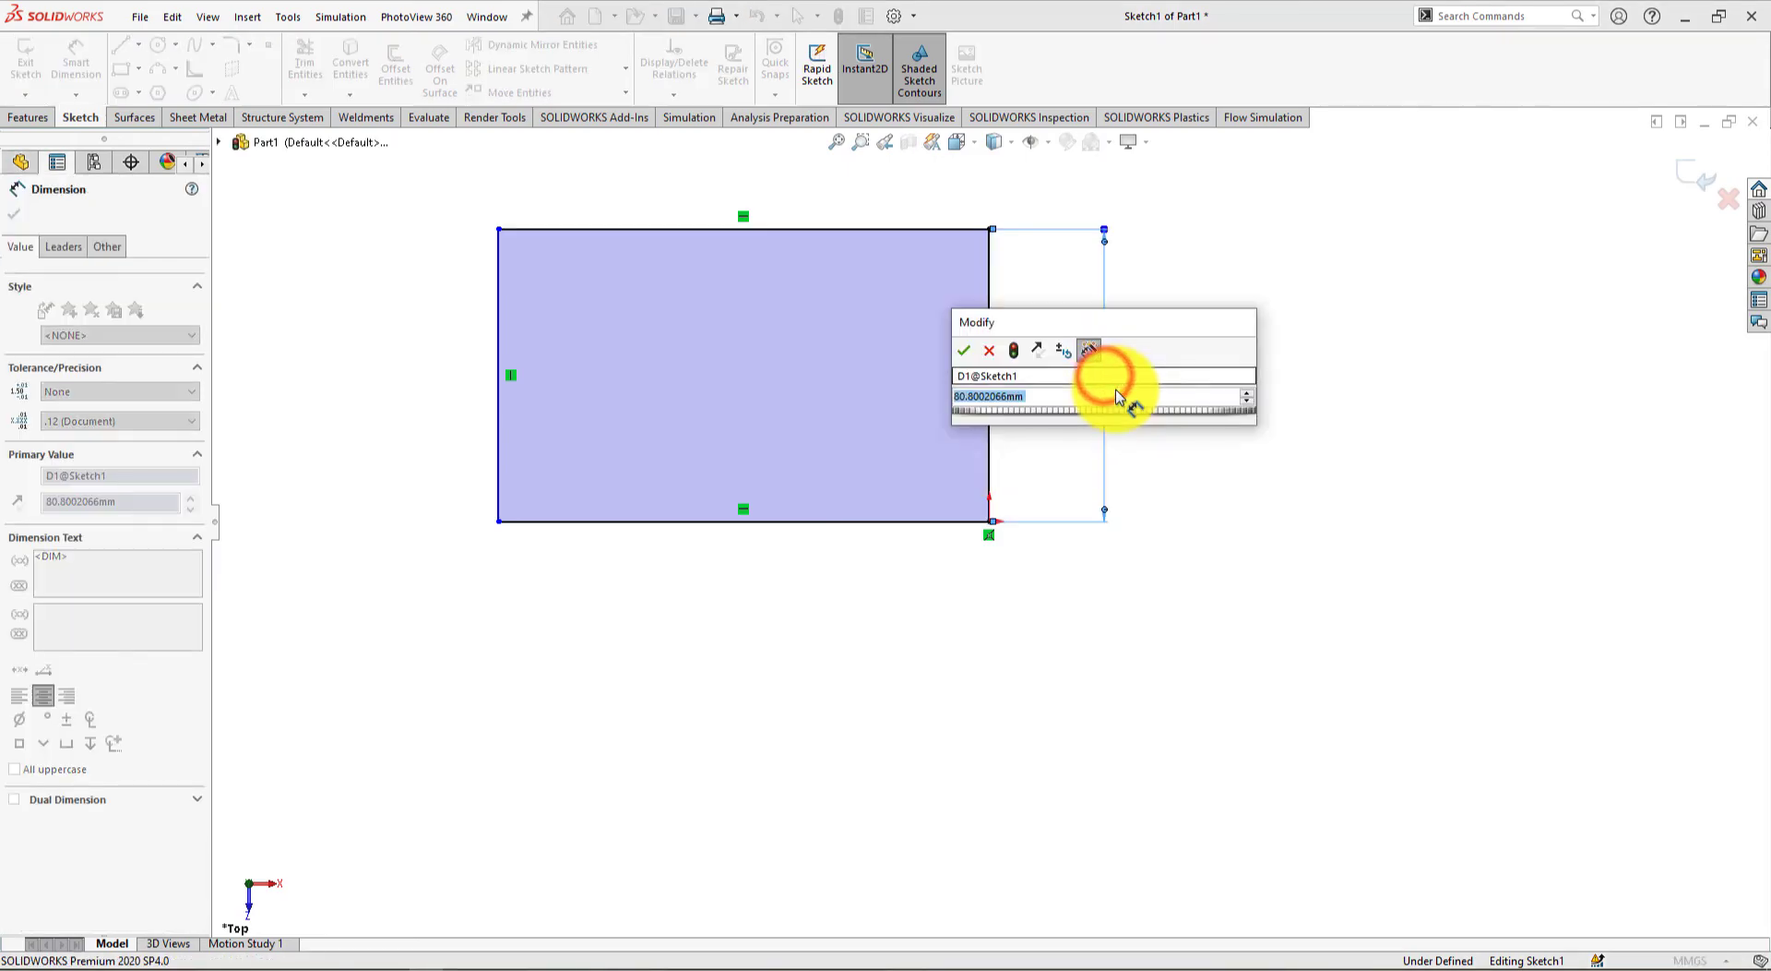
pyautogui.hotkey('alt', 'Tab')
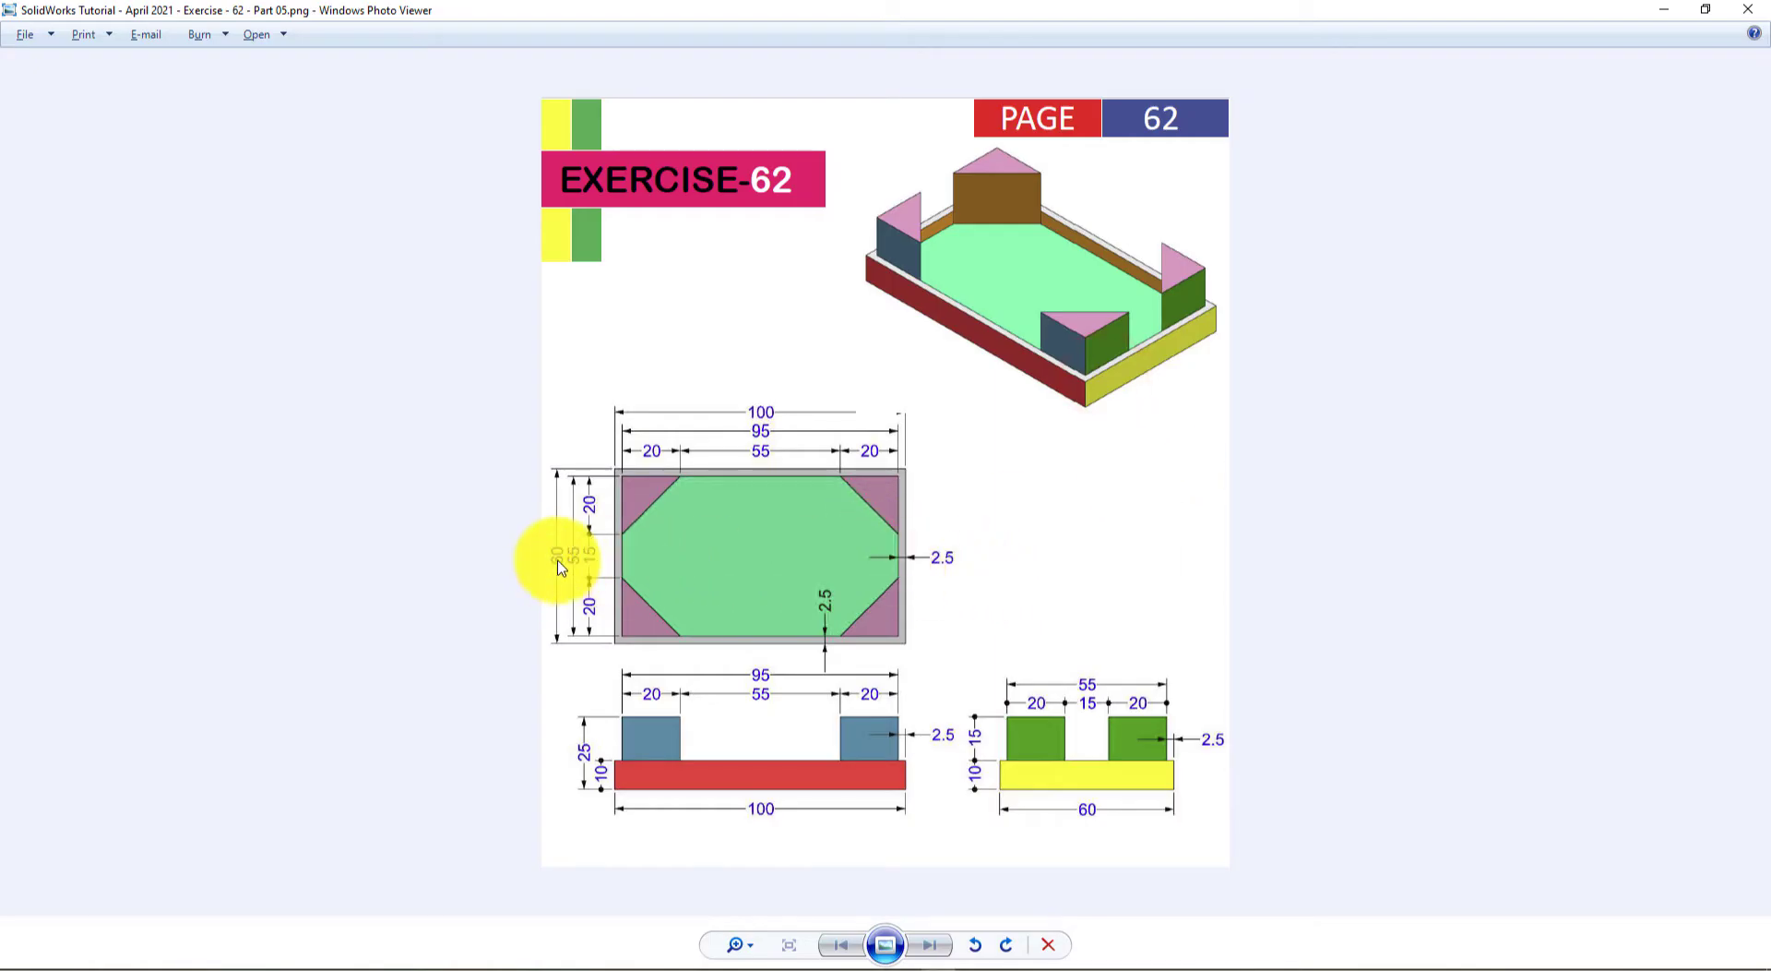
pyautogui.hotkey('alt', 'Tab')
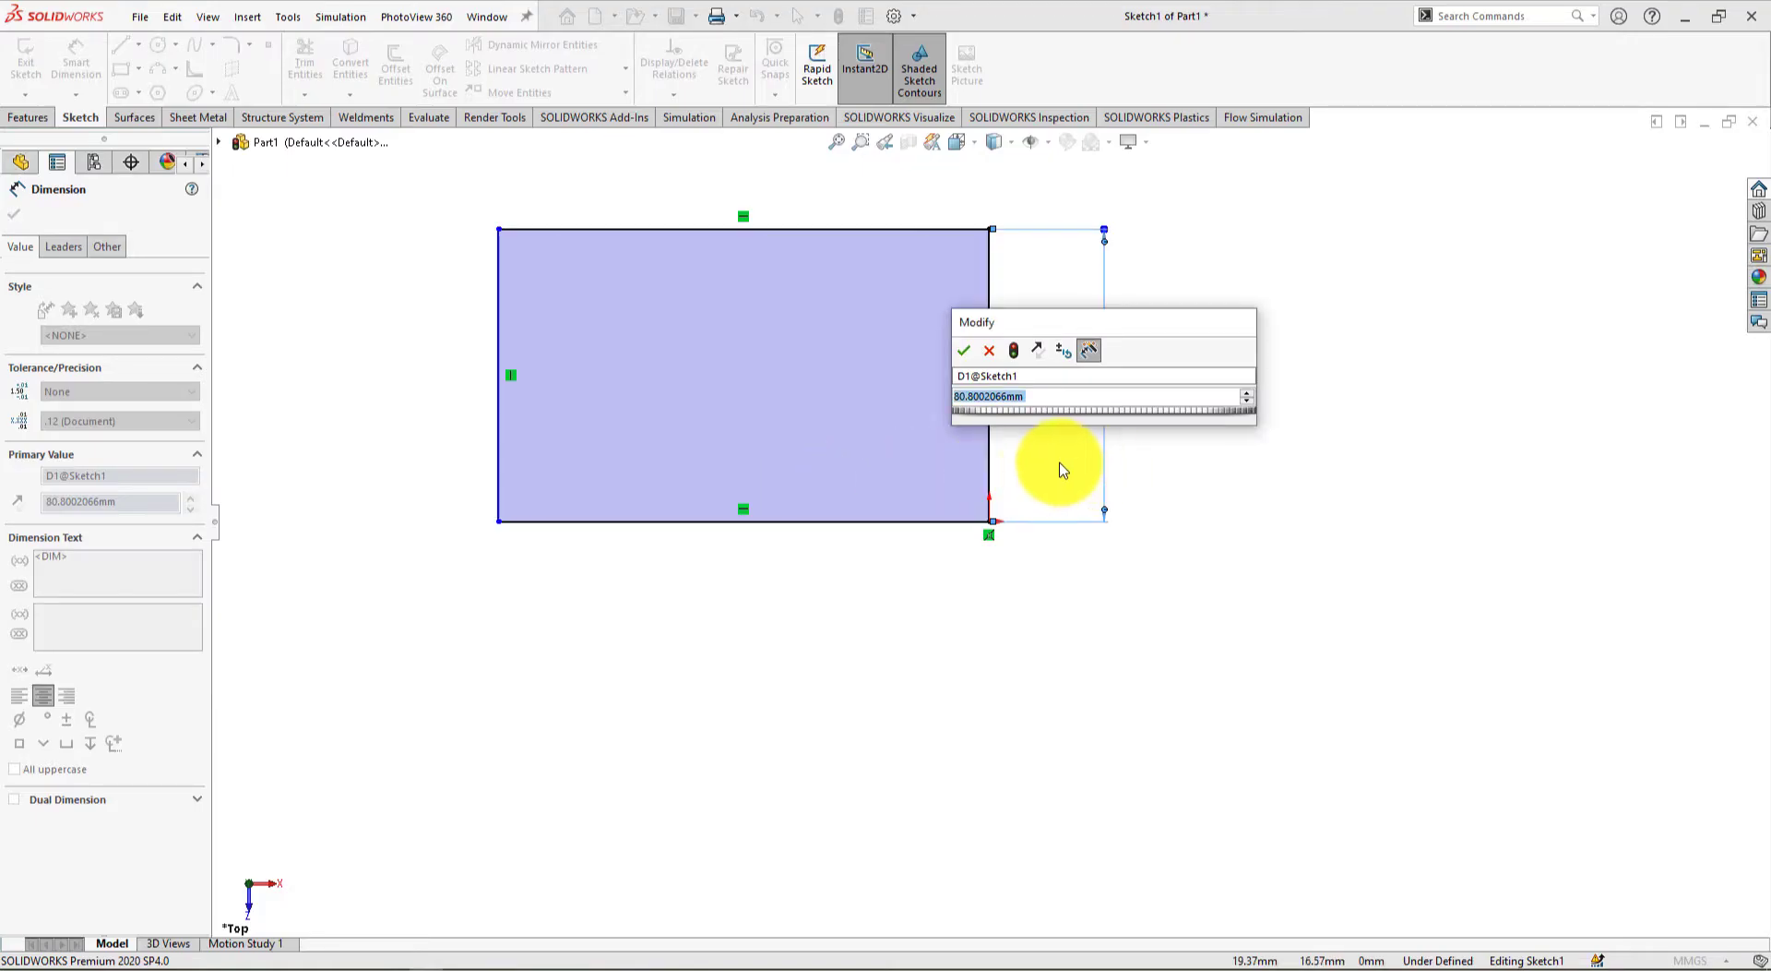
pyautogui.write('60')
pyautogui.press('Return')
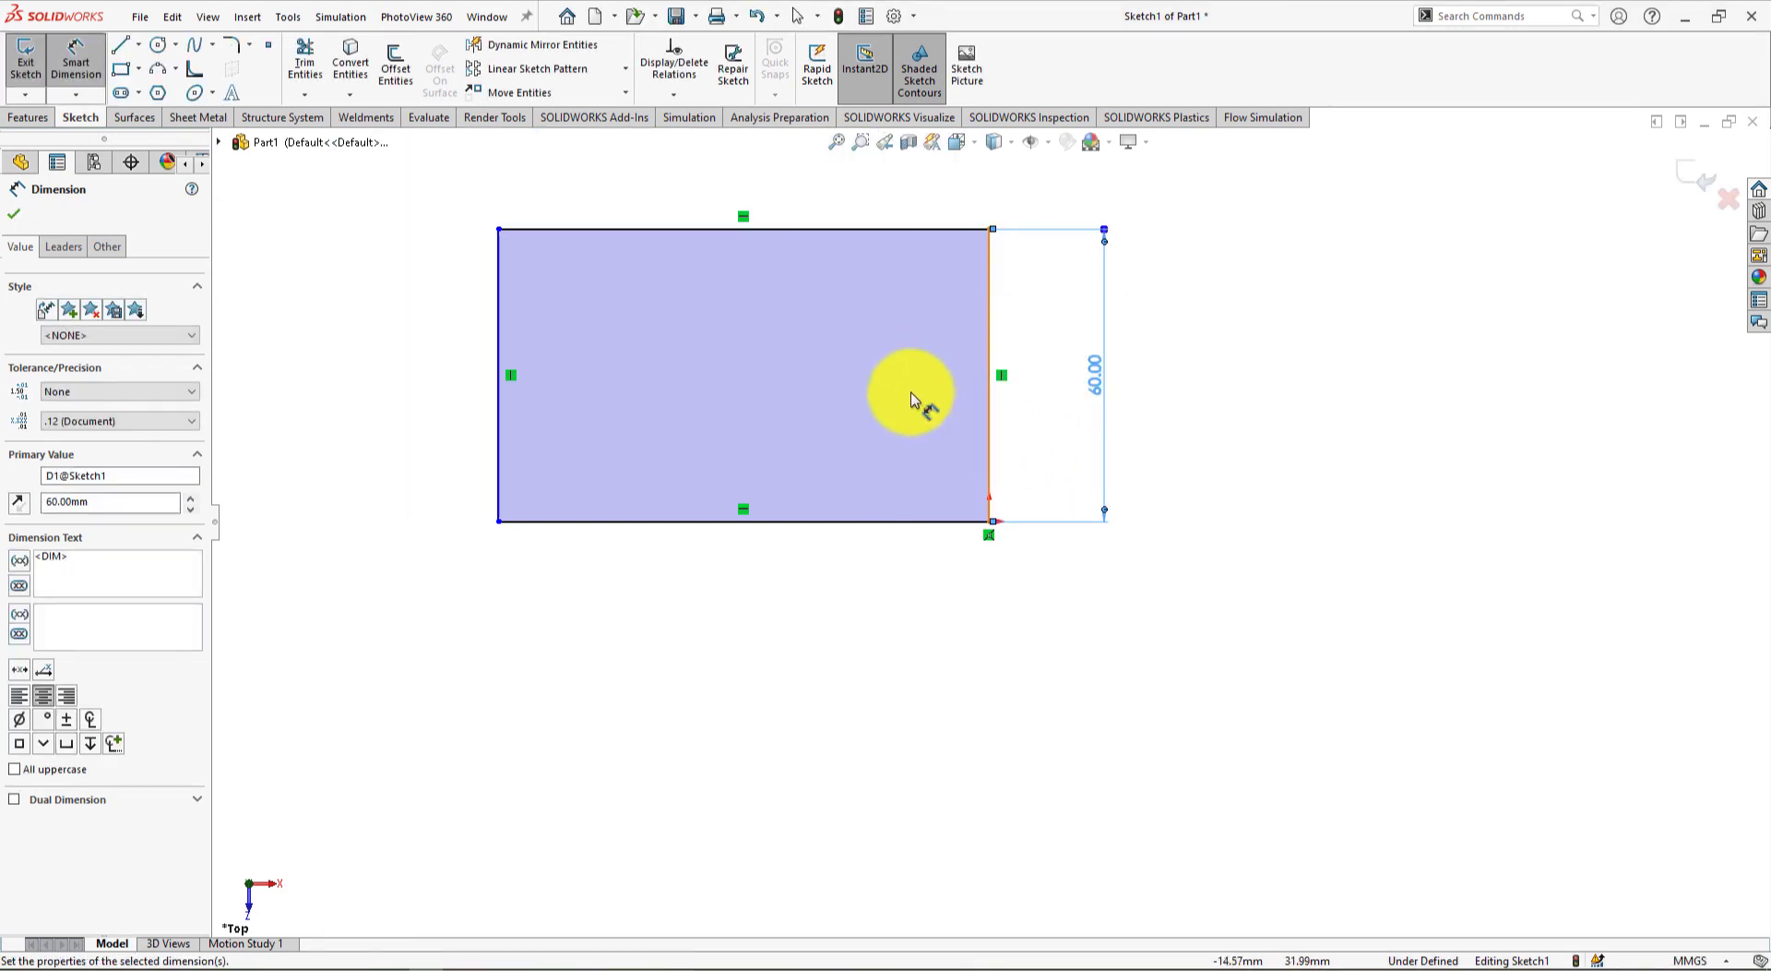
# Dimension the rectangle's bottom edge to a 100 mm width
pyautogui.click(828, 523)
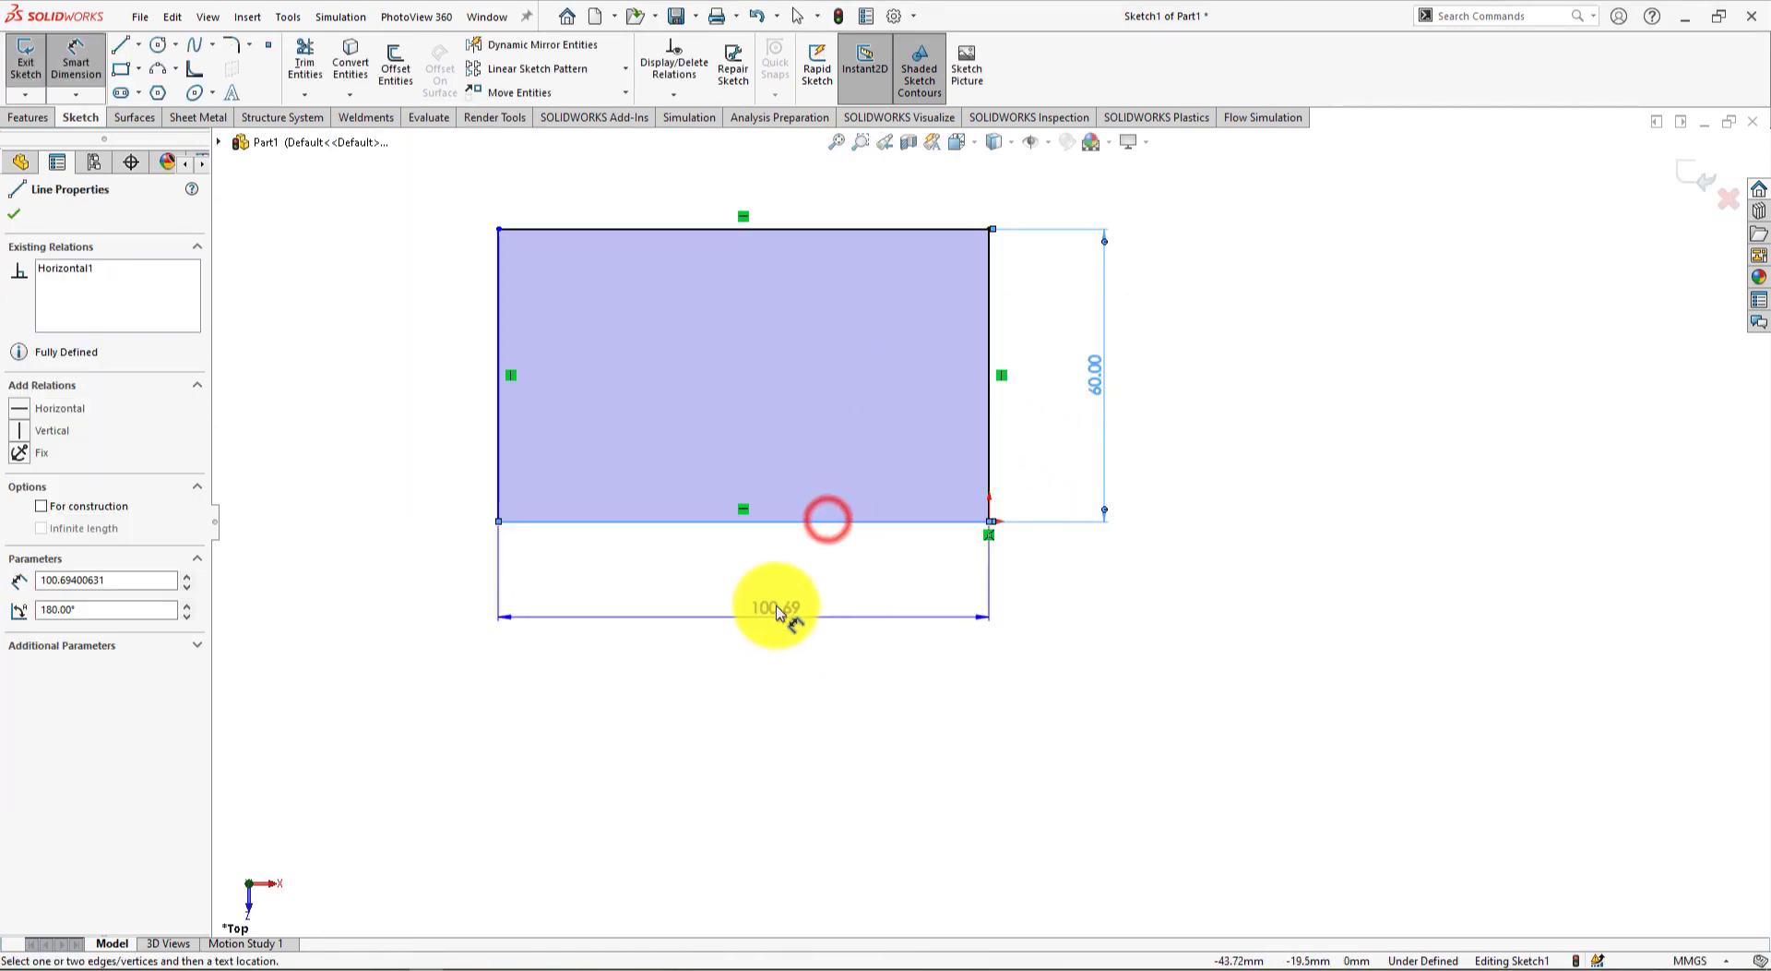
pyautogui.click(746, 598)
pyautogui.hotkey('alt', 'Tab')
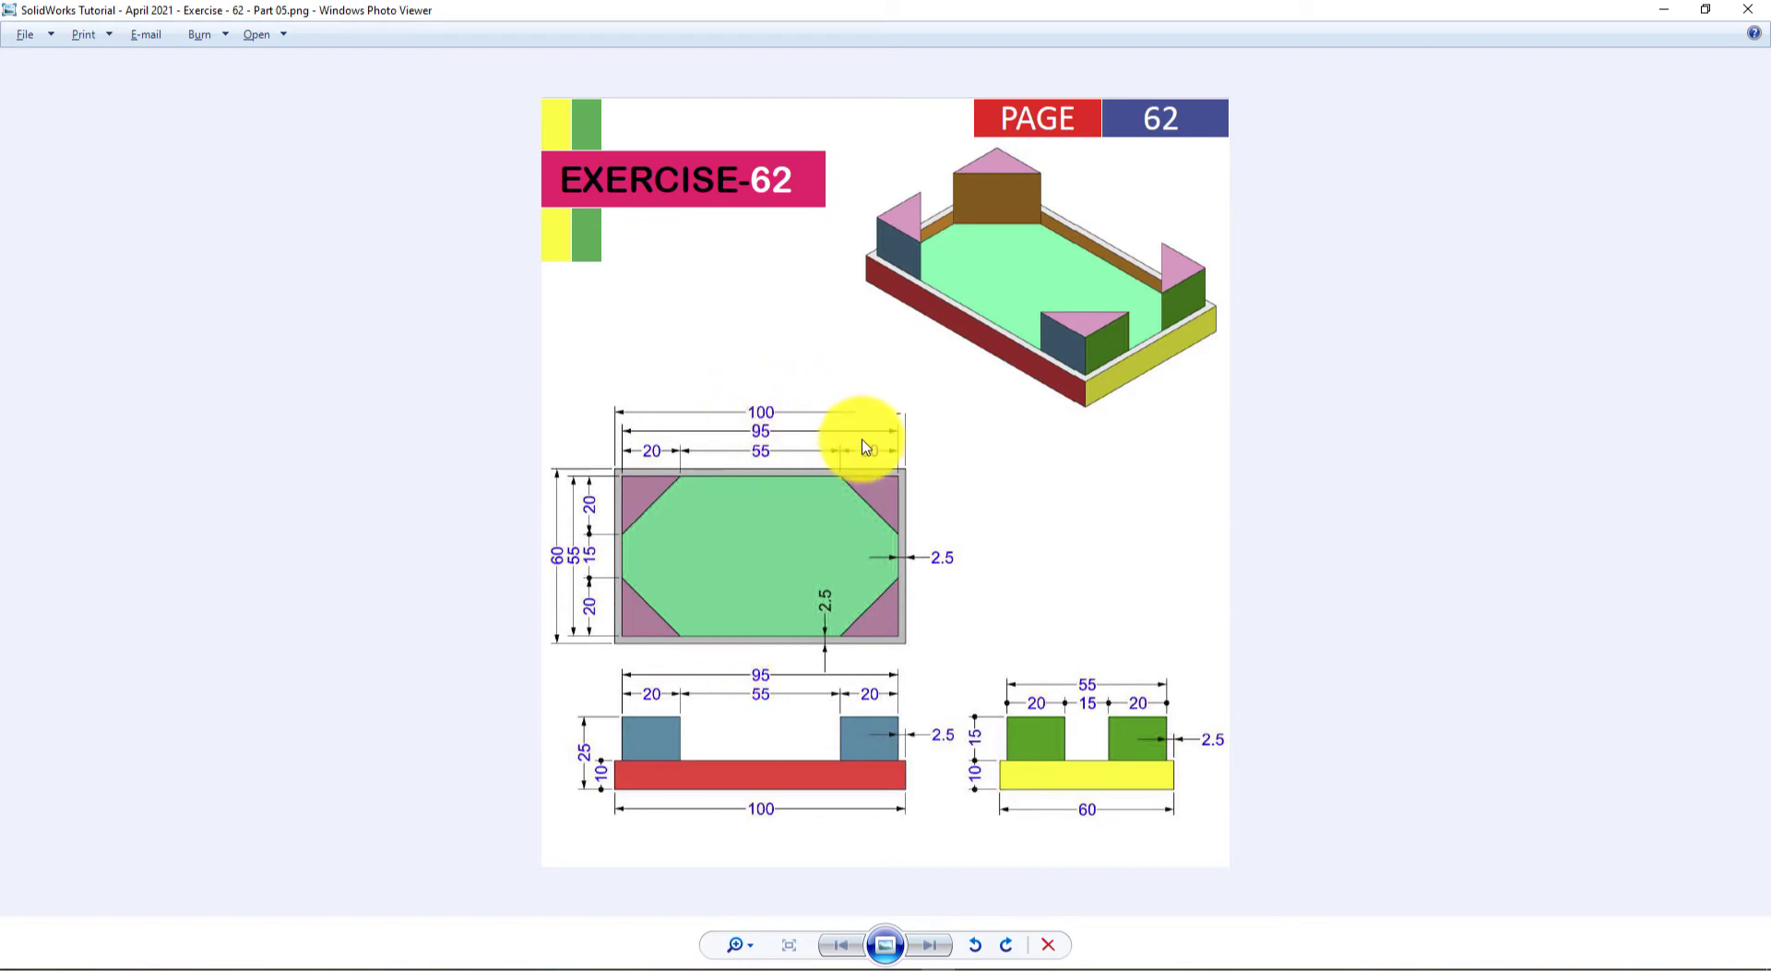
pyautogui.hotkey('alt', 'Tab')
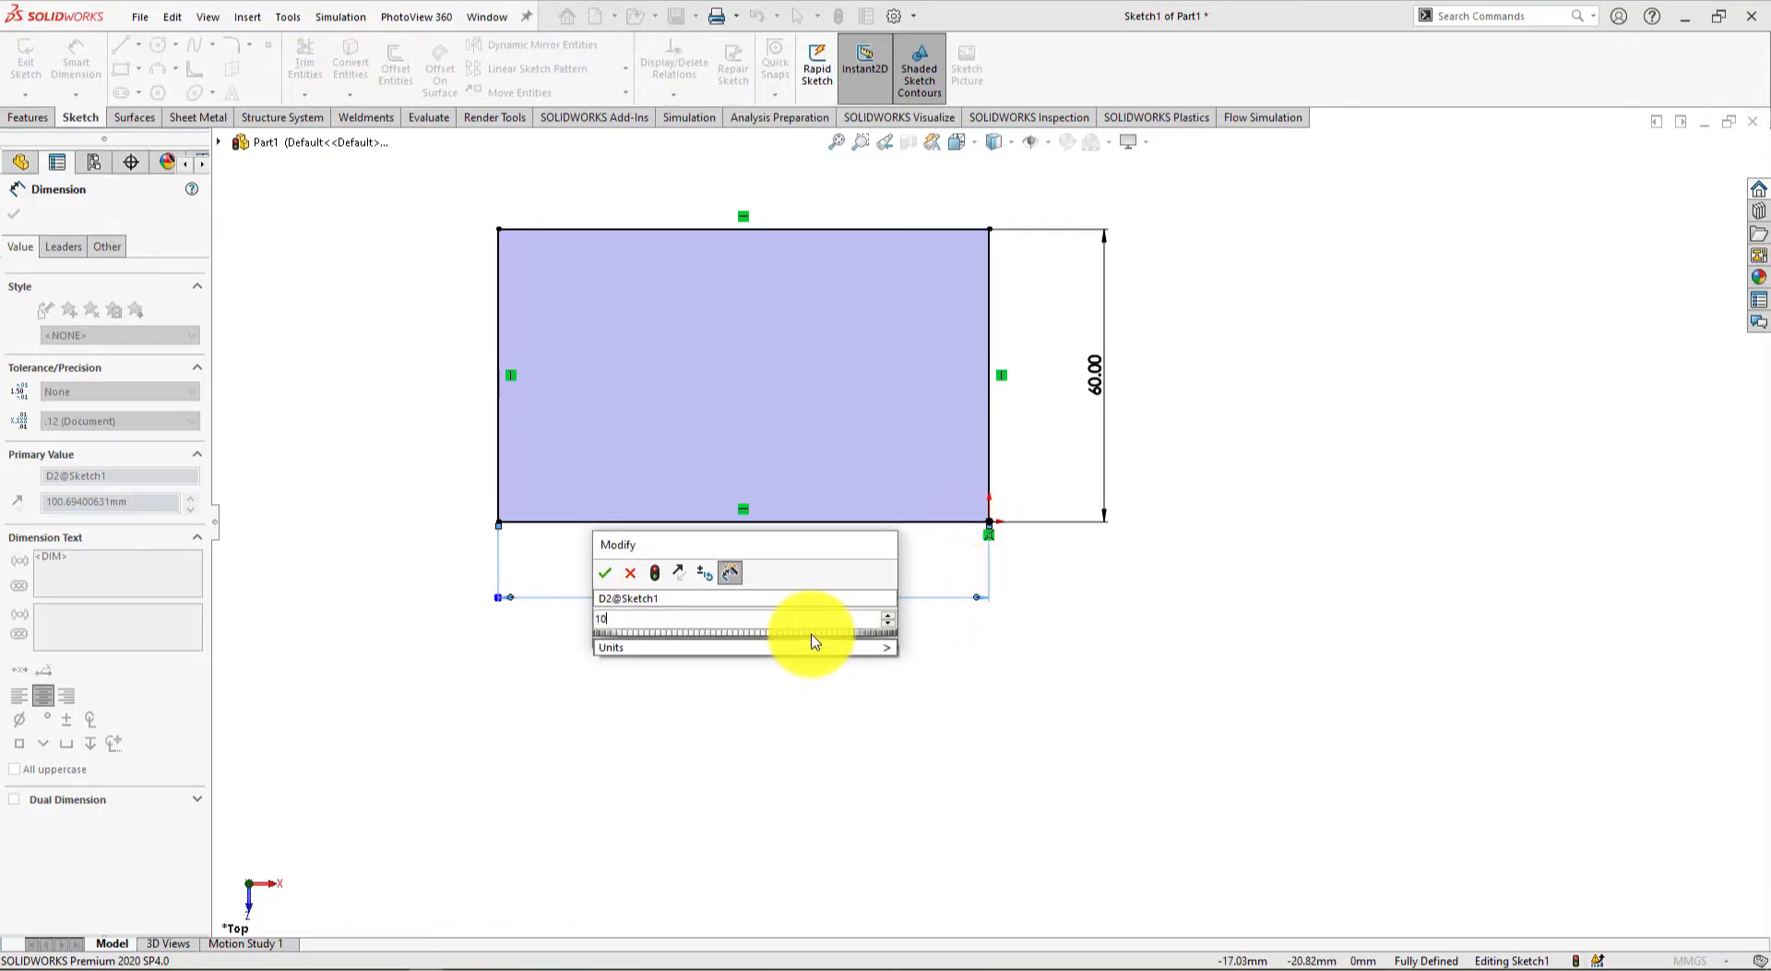
pyautogui.press('Return')
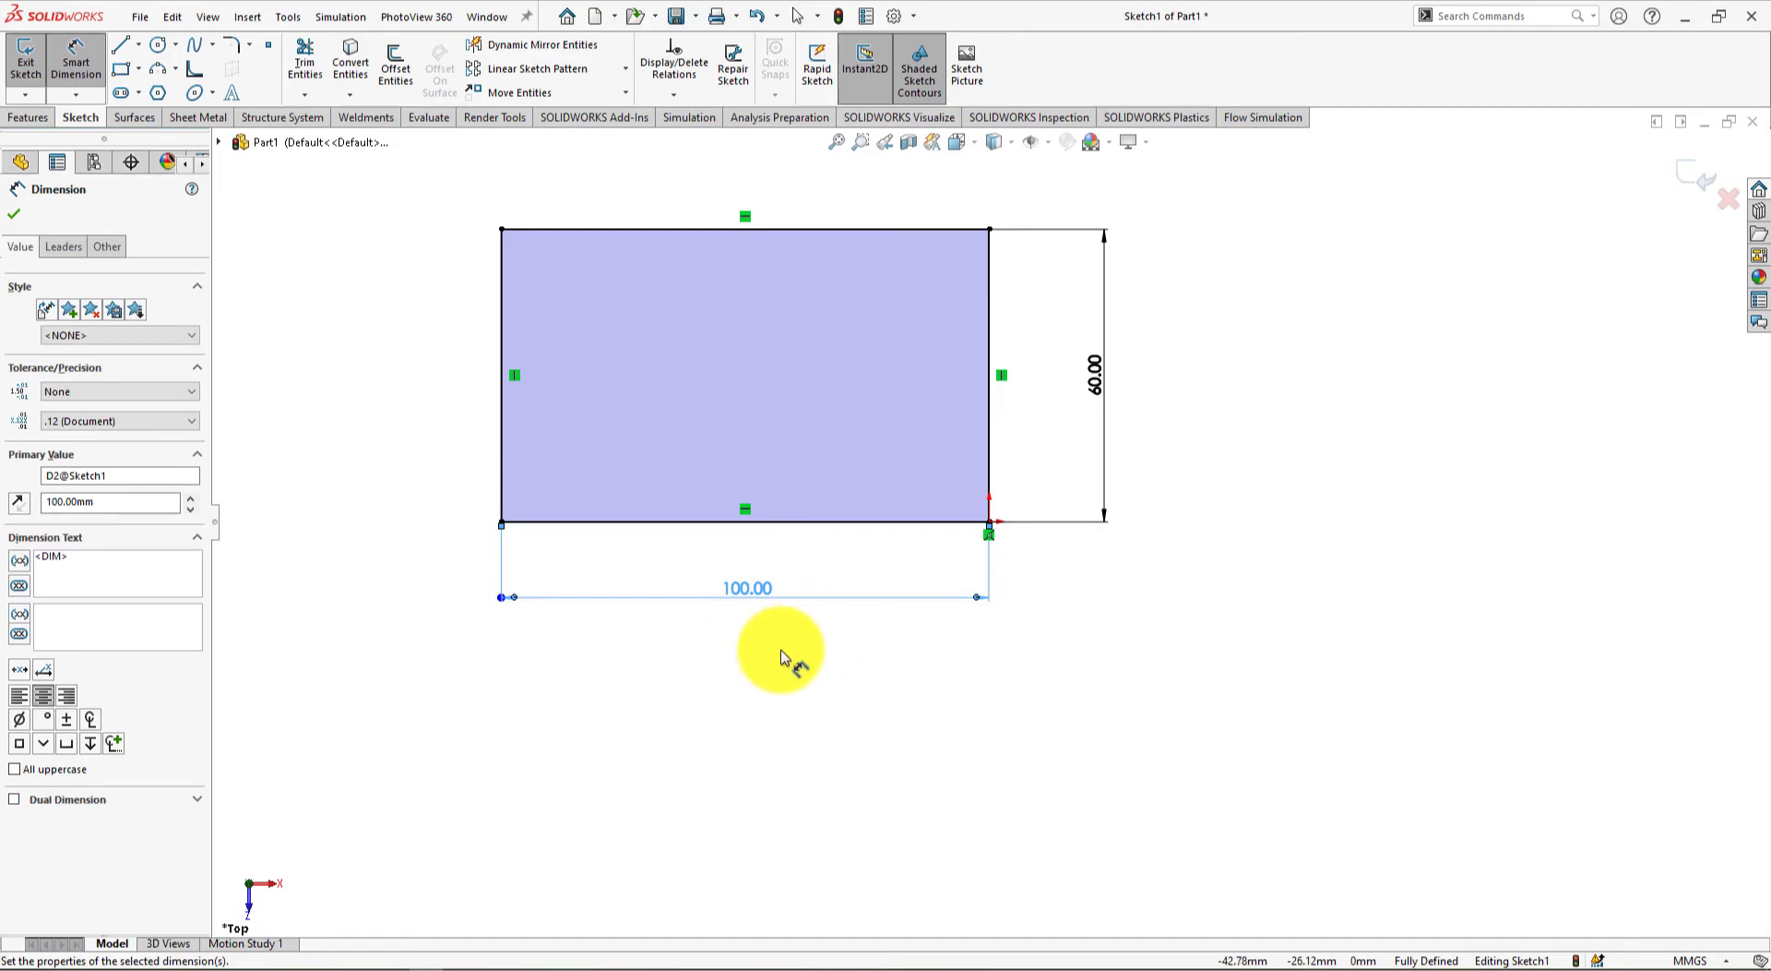
pyautogui.hotkey('alt', 'Tab')
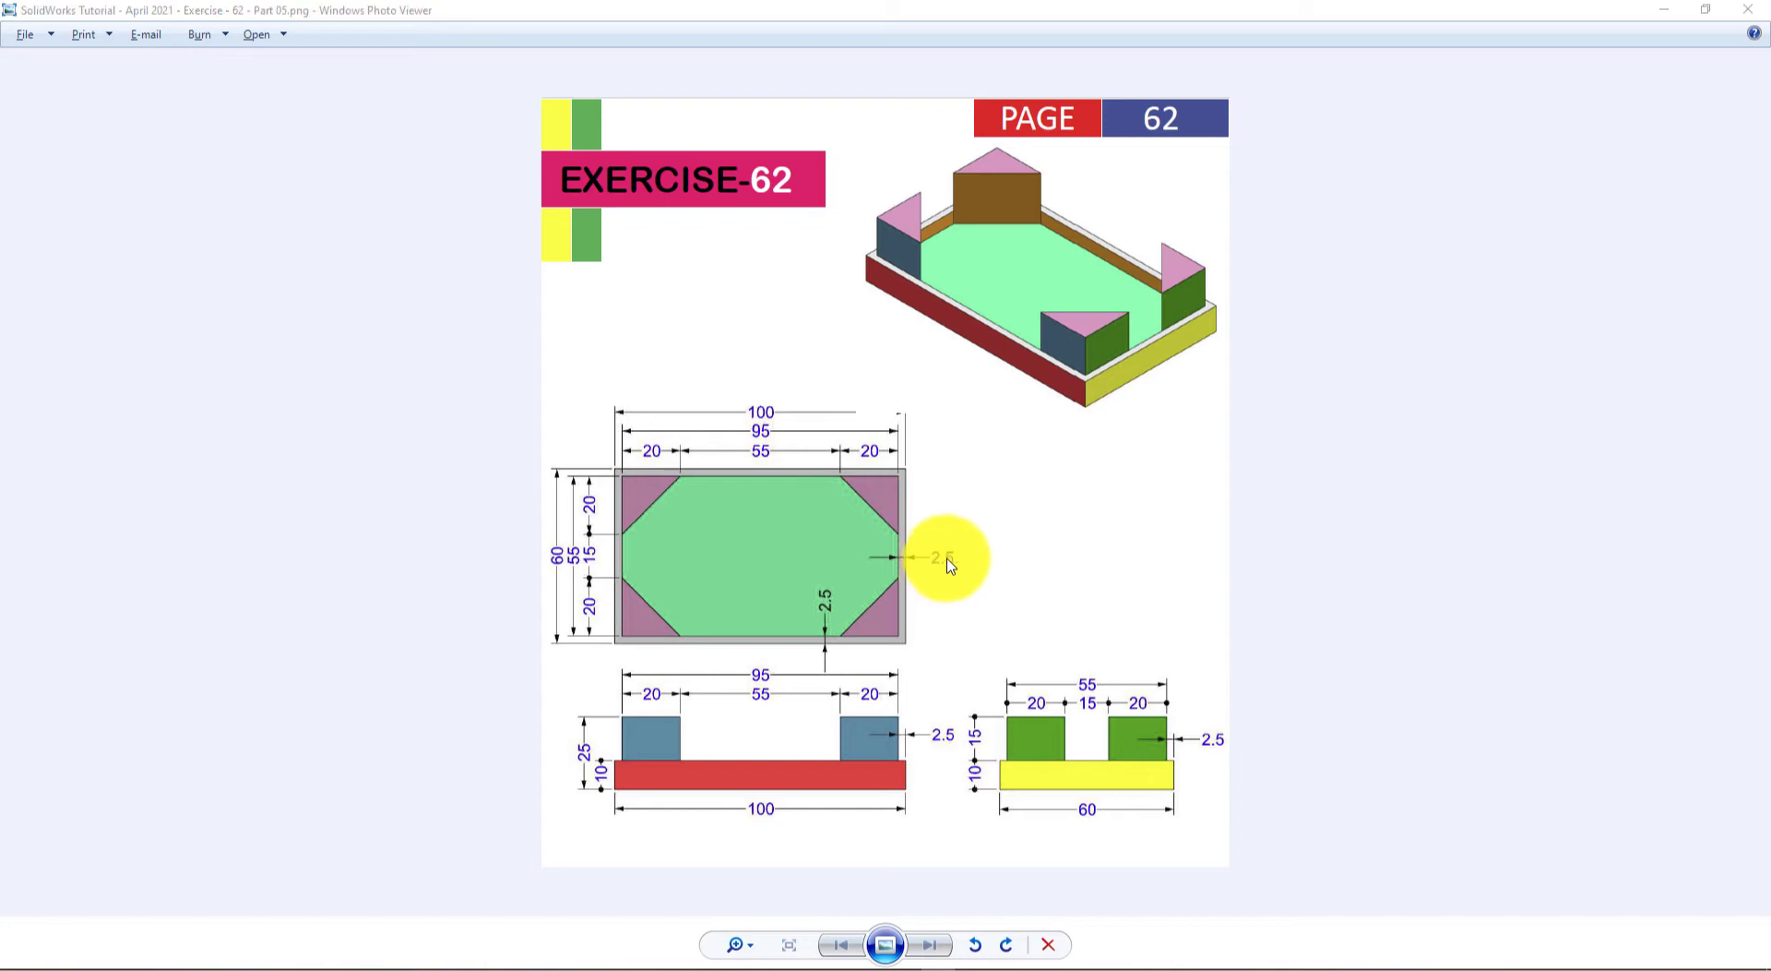
pyautogui.hotkey('alt', 'Tab')
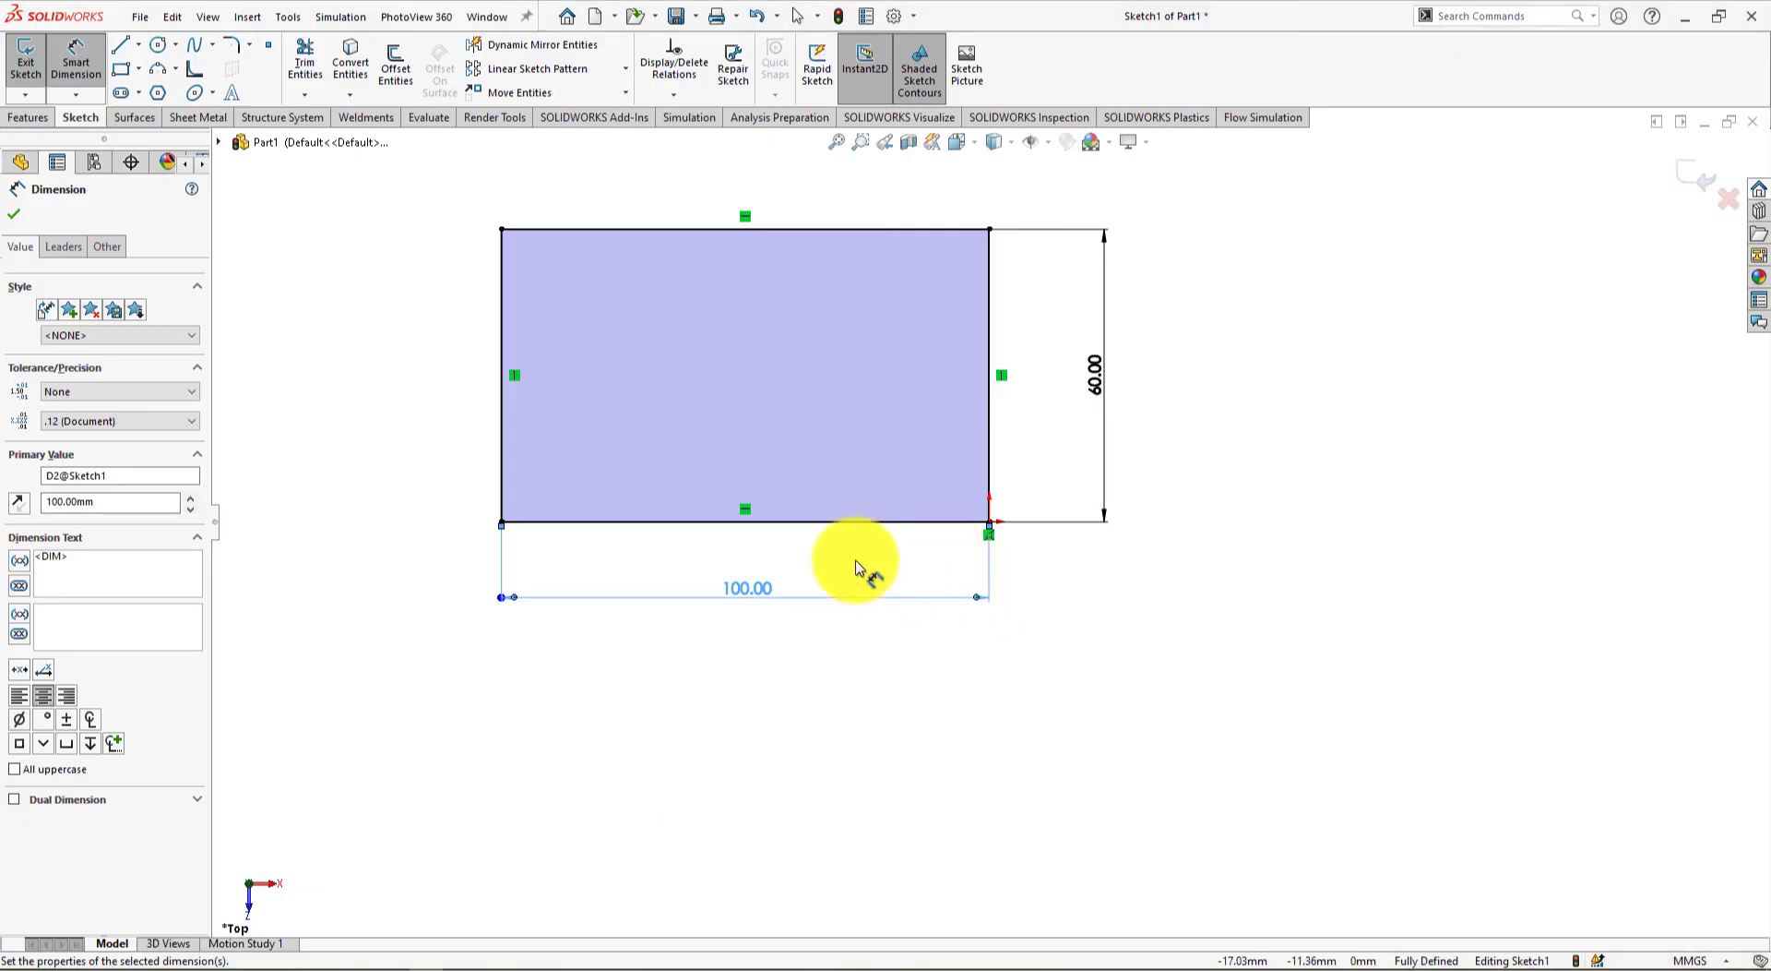
# Extrude Sketch1 to a 2.5 mm depth as Boss-Extrude1
pyautogui.click(30, 117)
pyautogui.click(37, 57)
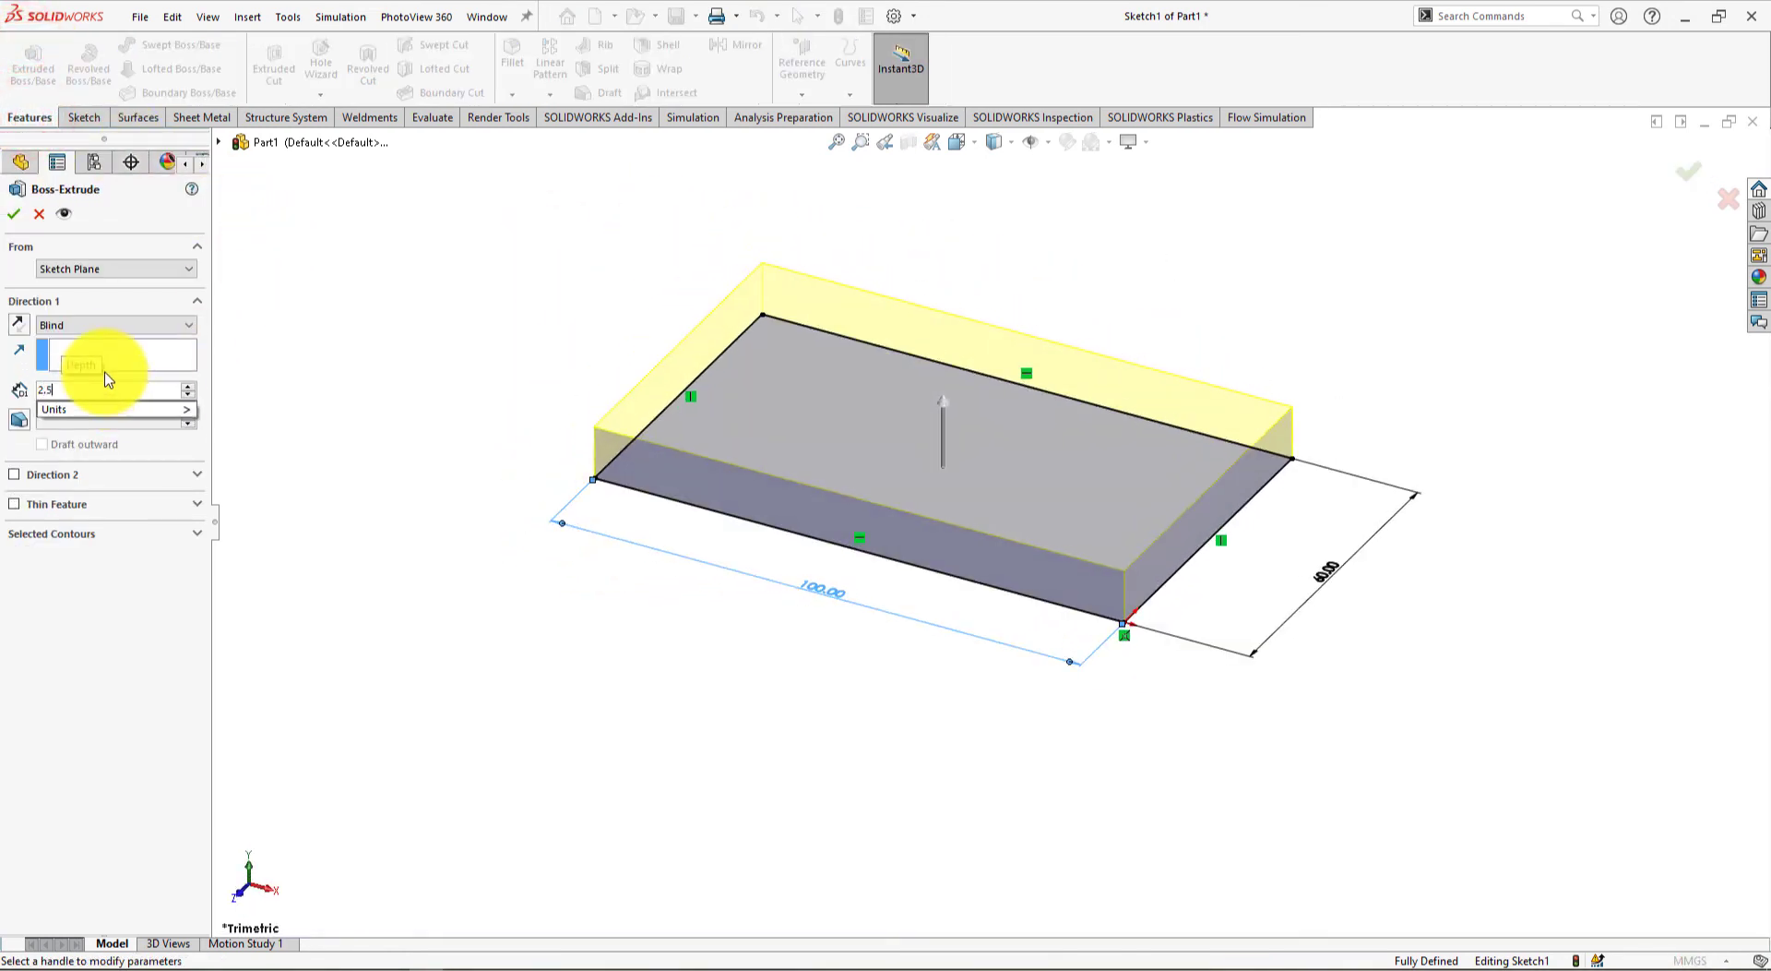
pyautogui.press('Return')
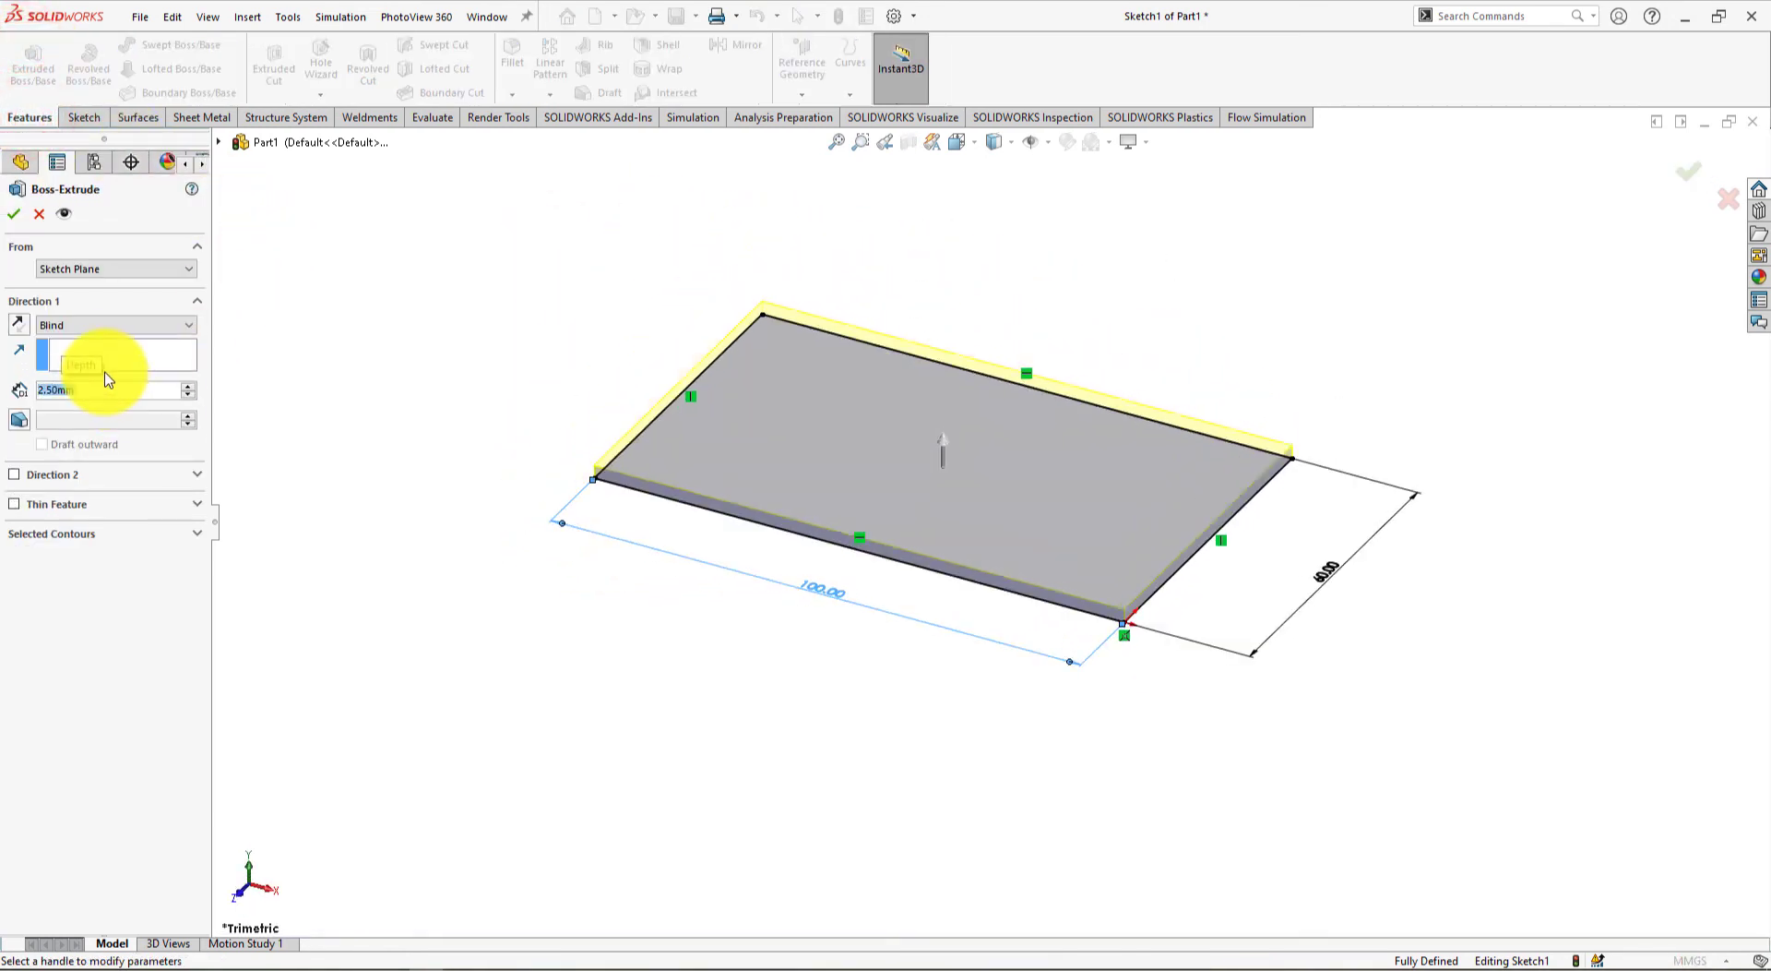
pyautogui.click(12, 214)
pyautogui.click(481, 728)
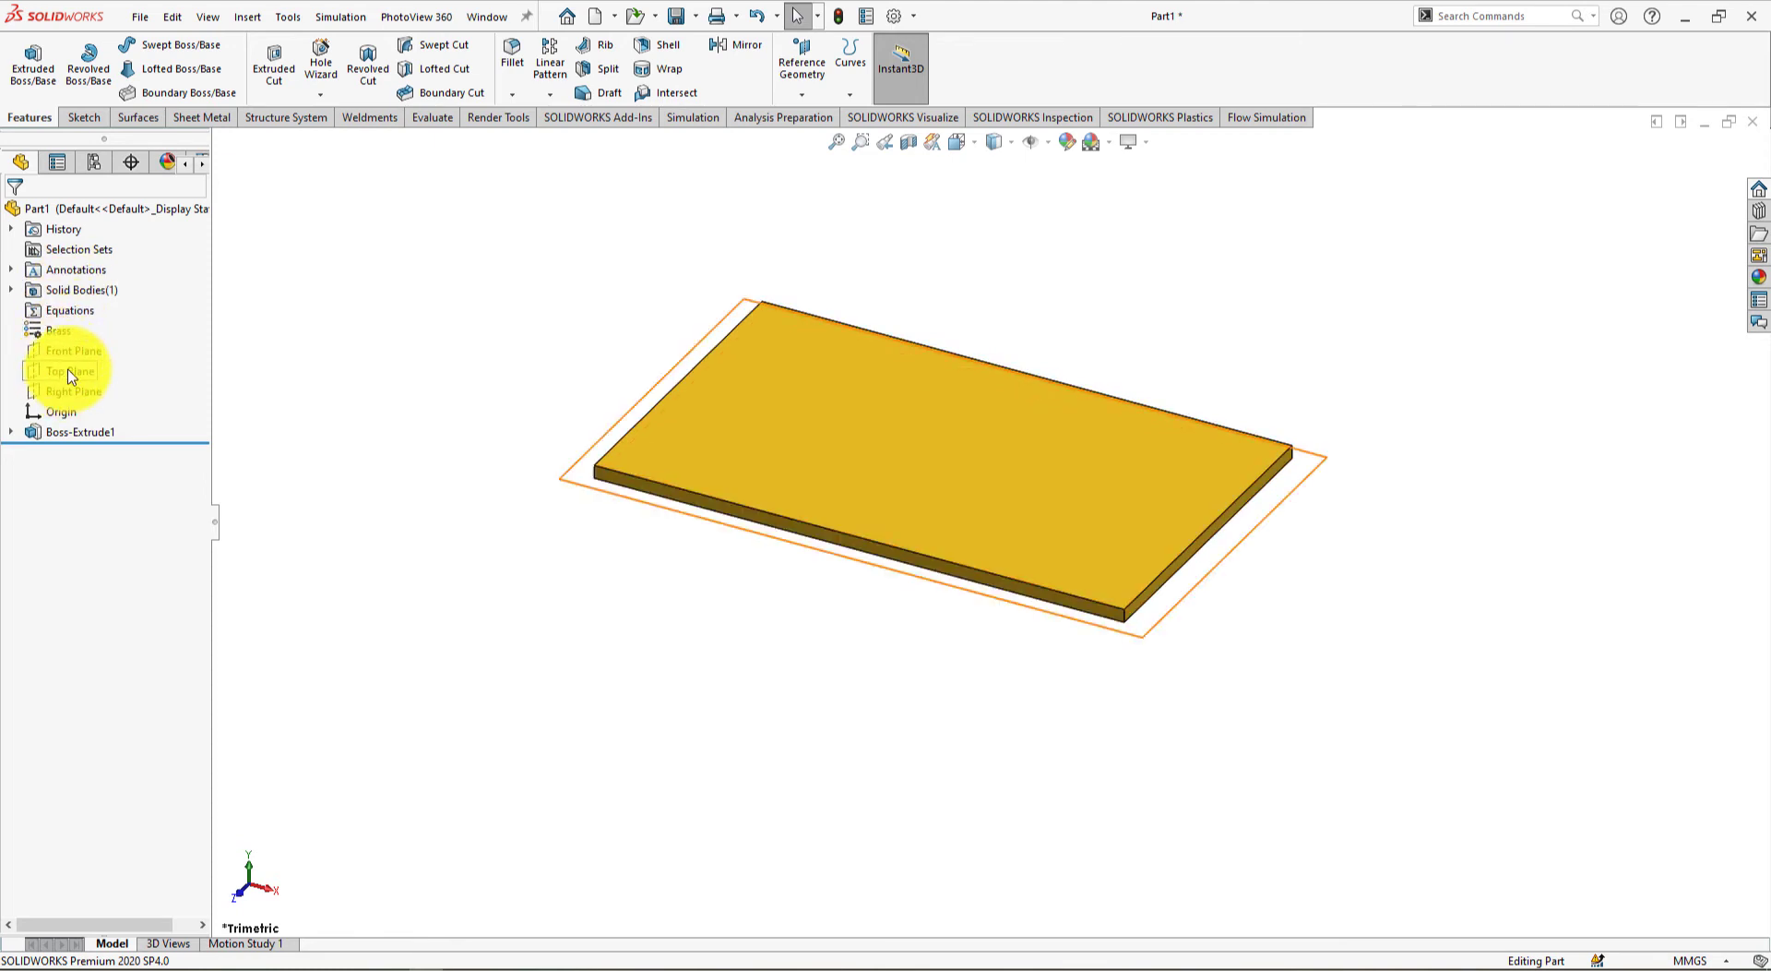
# Start a Top Plane sketch and convert the plate's top face outline into it
pyautogui.click(86, 343)
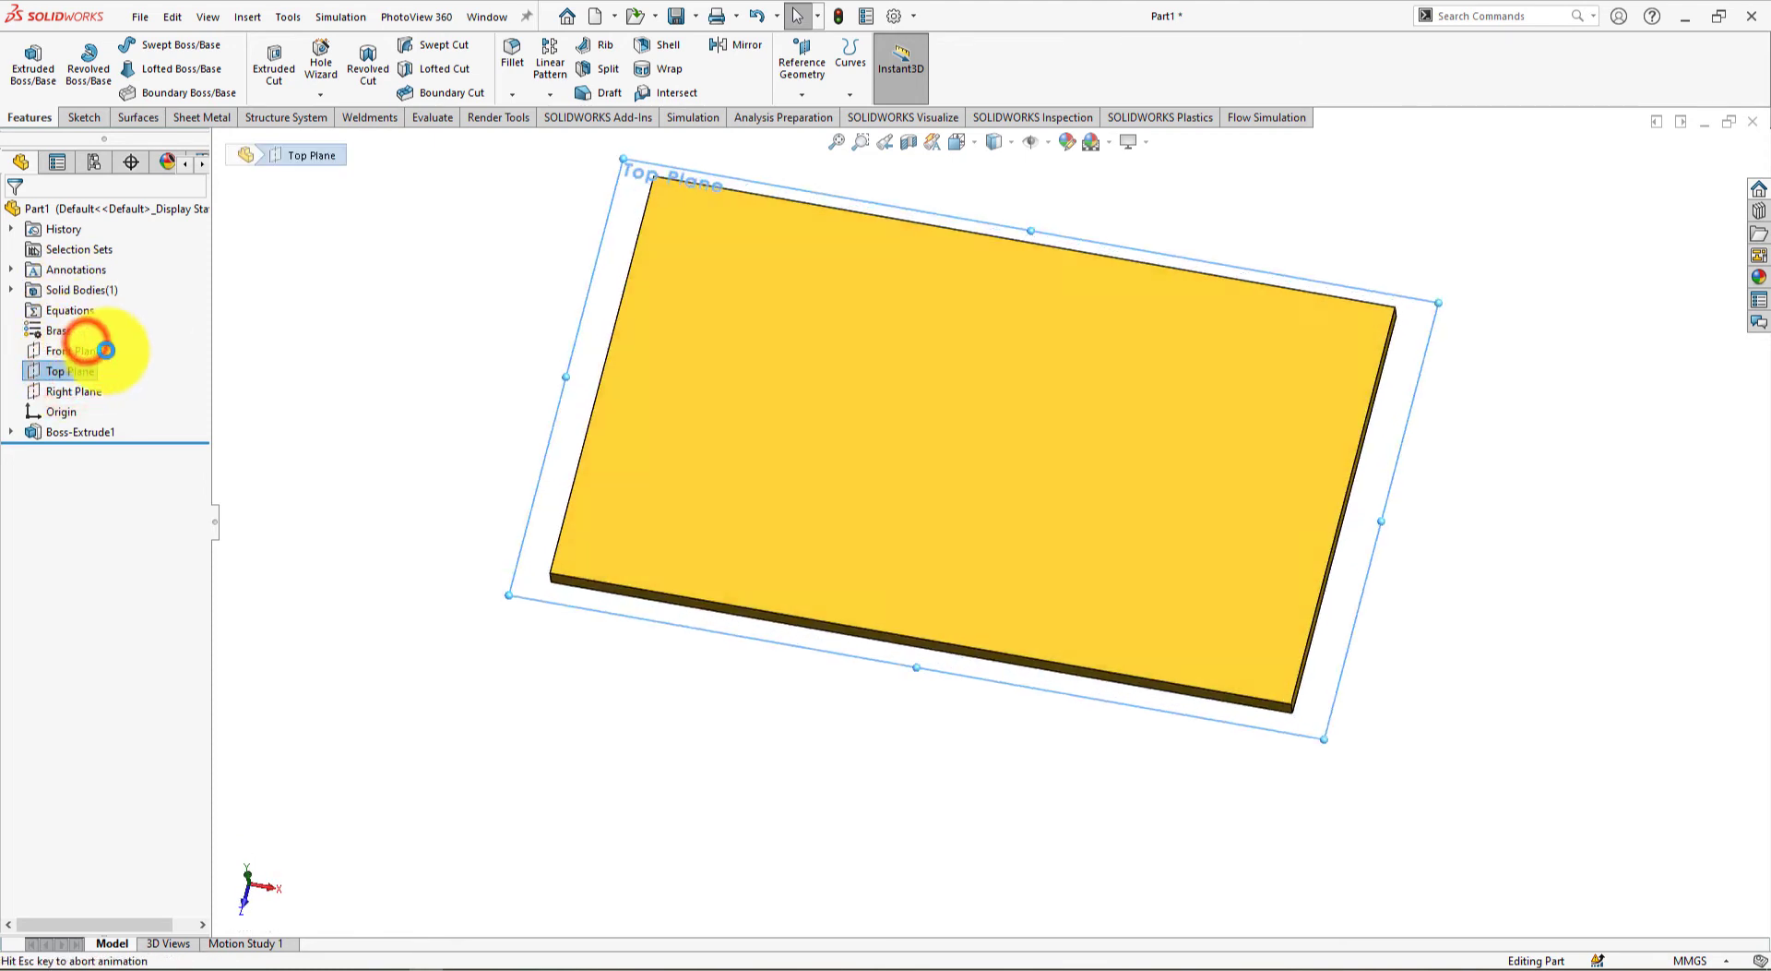
pyautogui.click(338, 579)
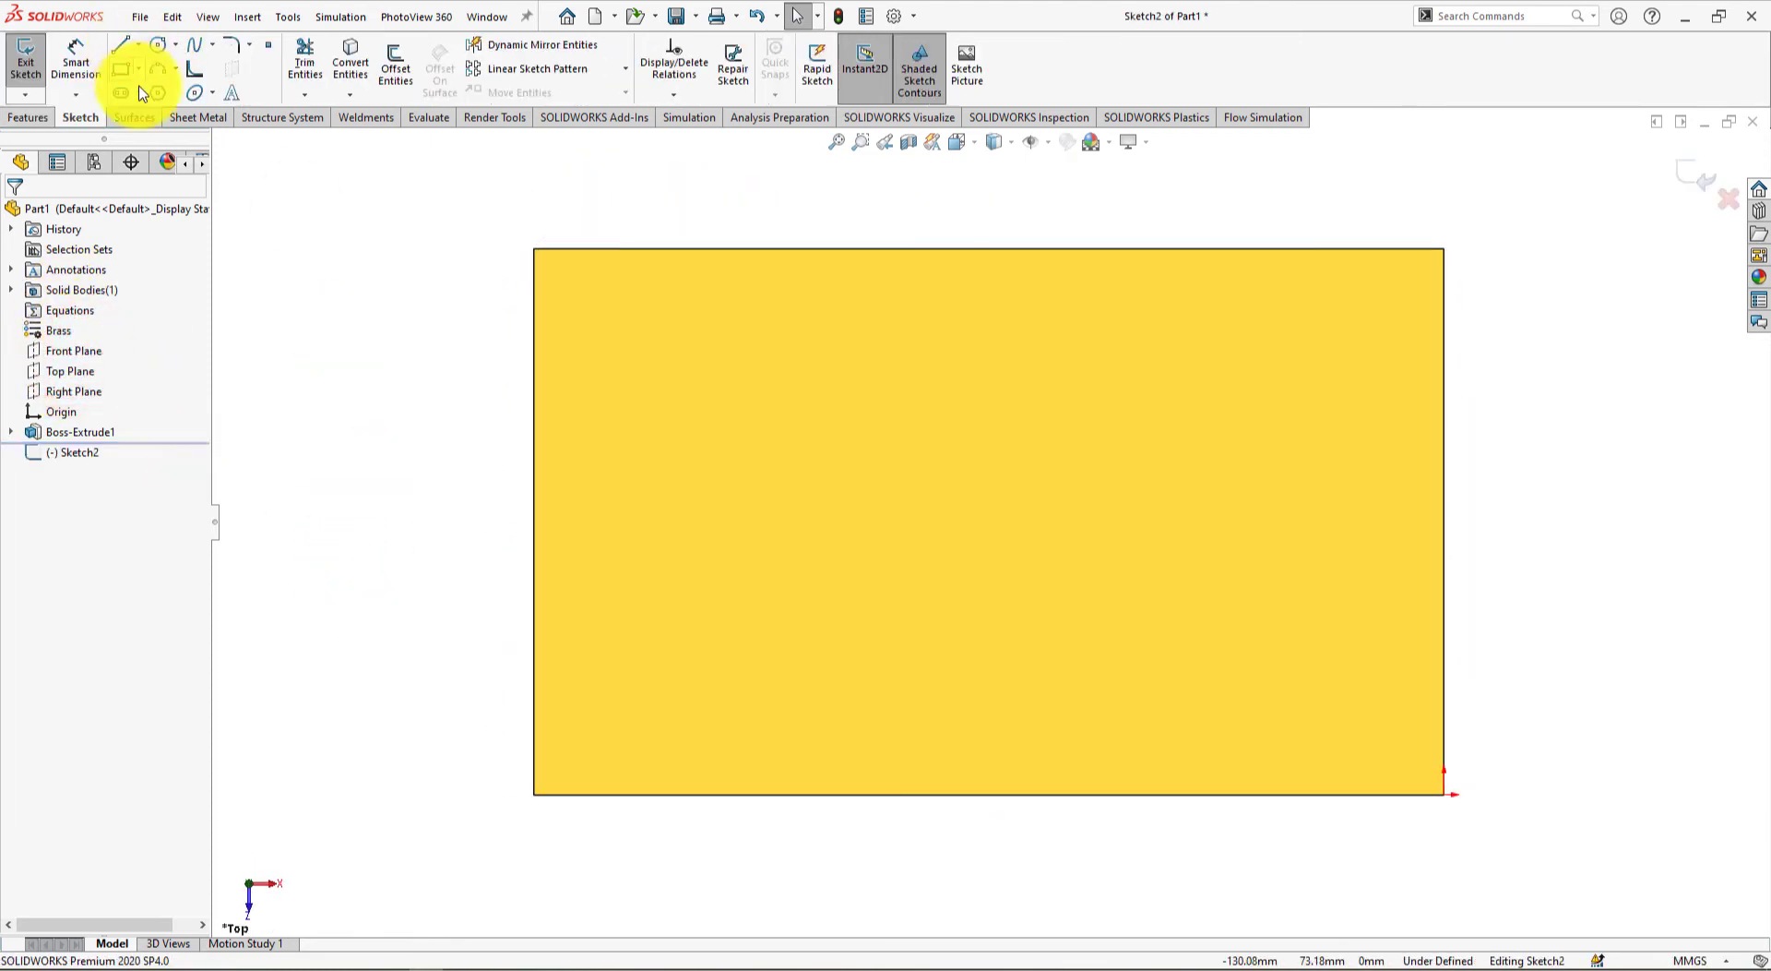
pyautogui.click(356, 51)
pyautogui.click(822, 402)
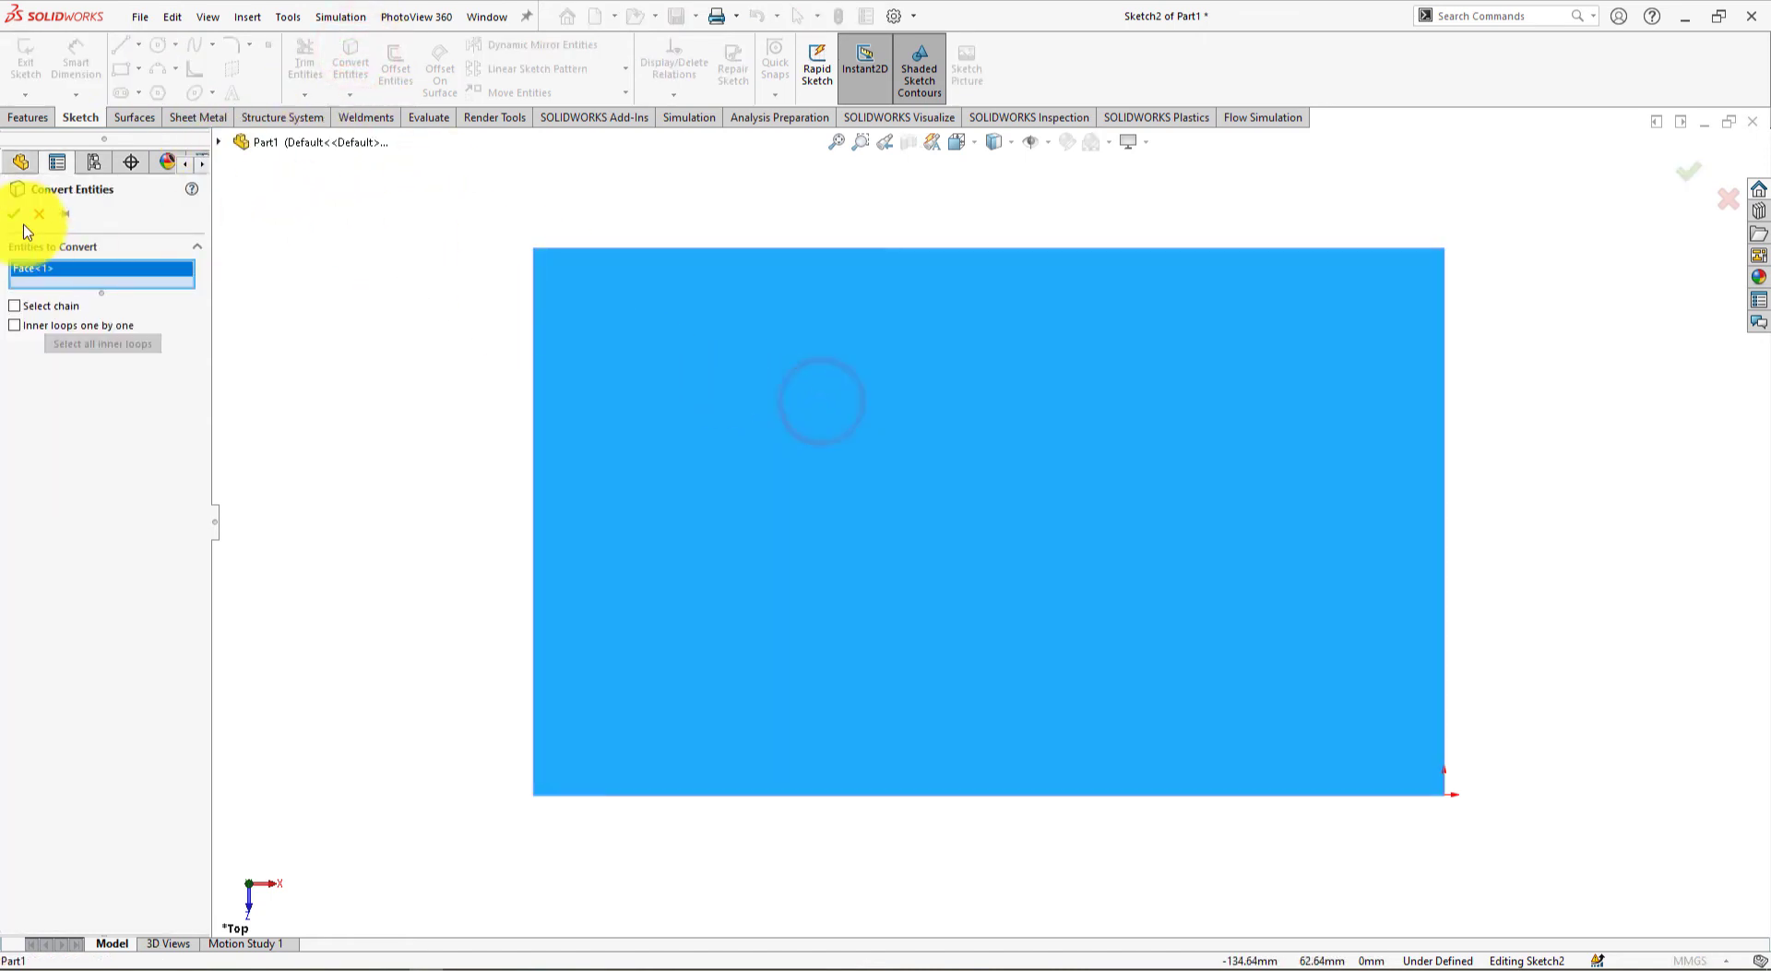
pyautogui.click(9, 213)
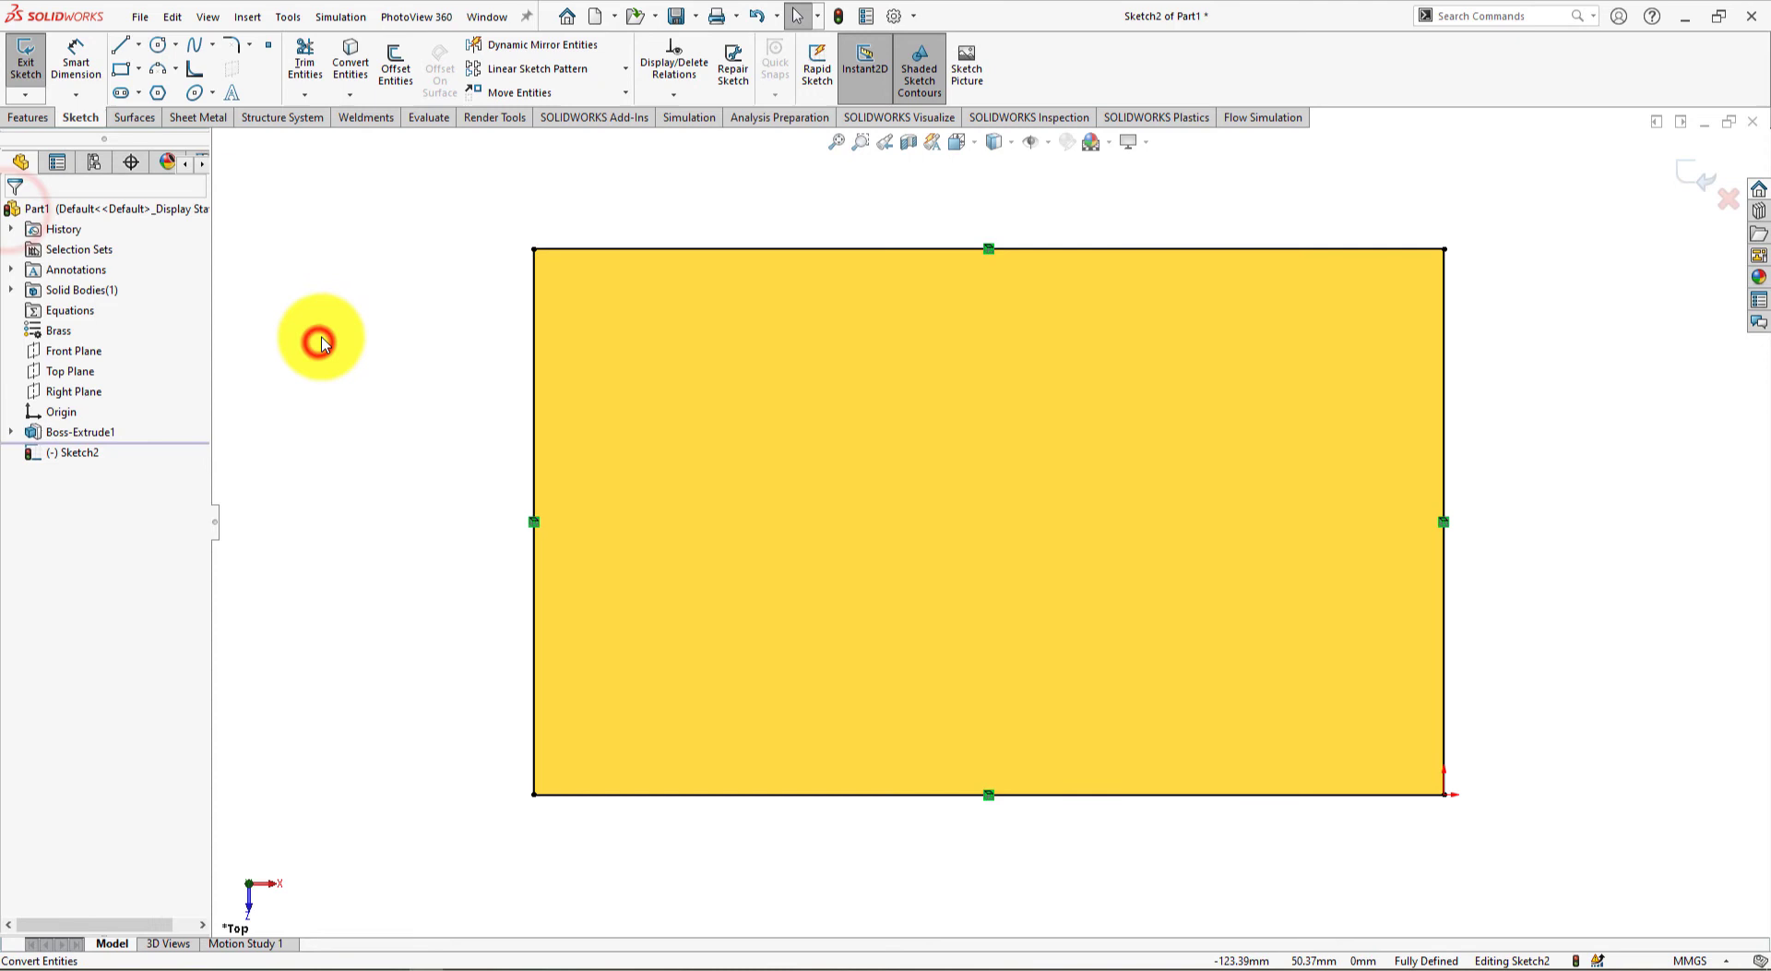
# Offset the converted outline 2.5 mm inward with Reverse checked
pyautogui.click(394, 58)
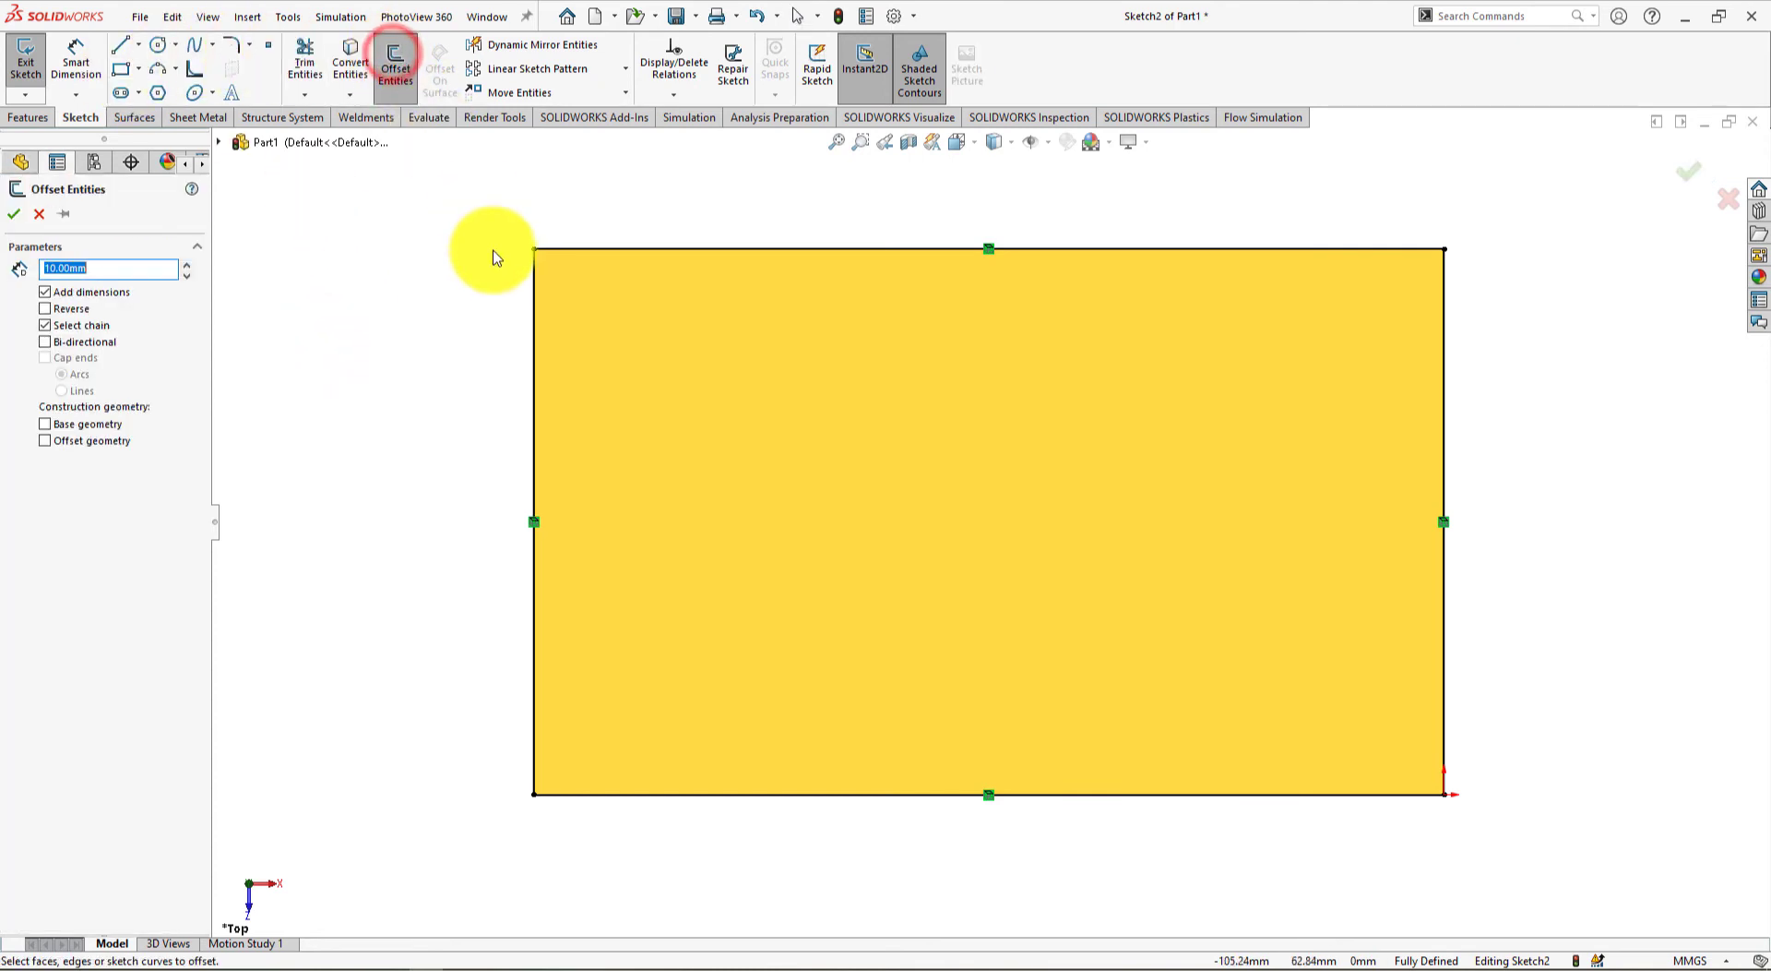
pyautogui.click(535, 302)
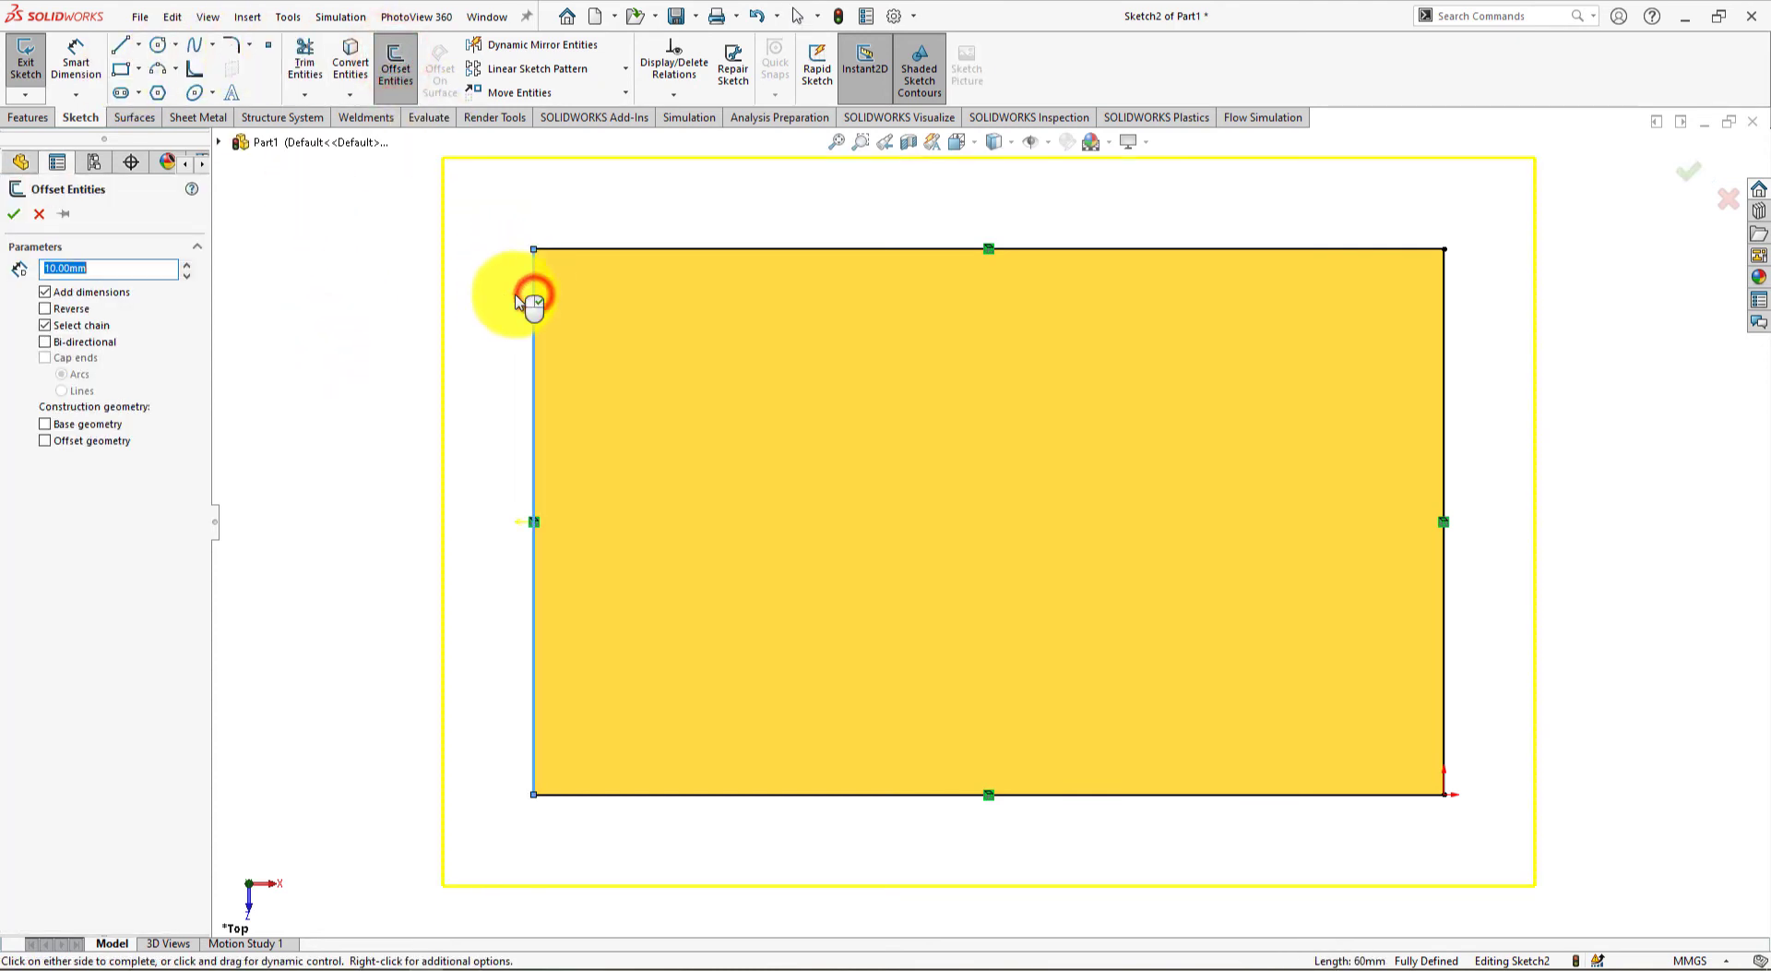
pyautogui.hotkey('alt', 'Tab')
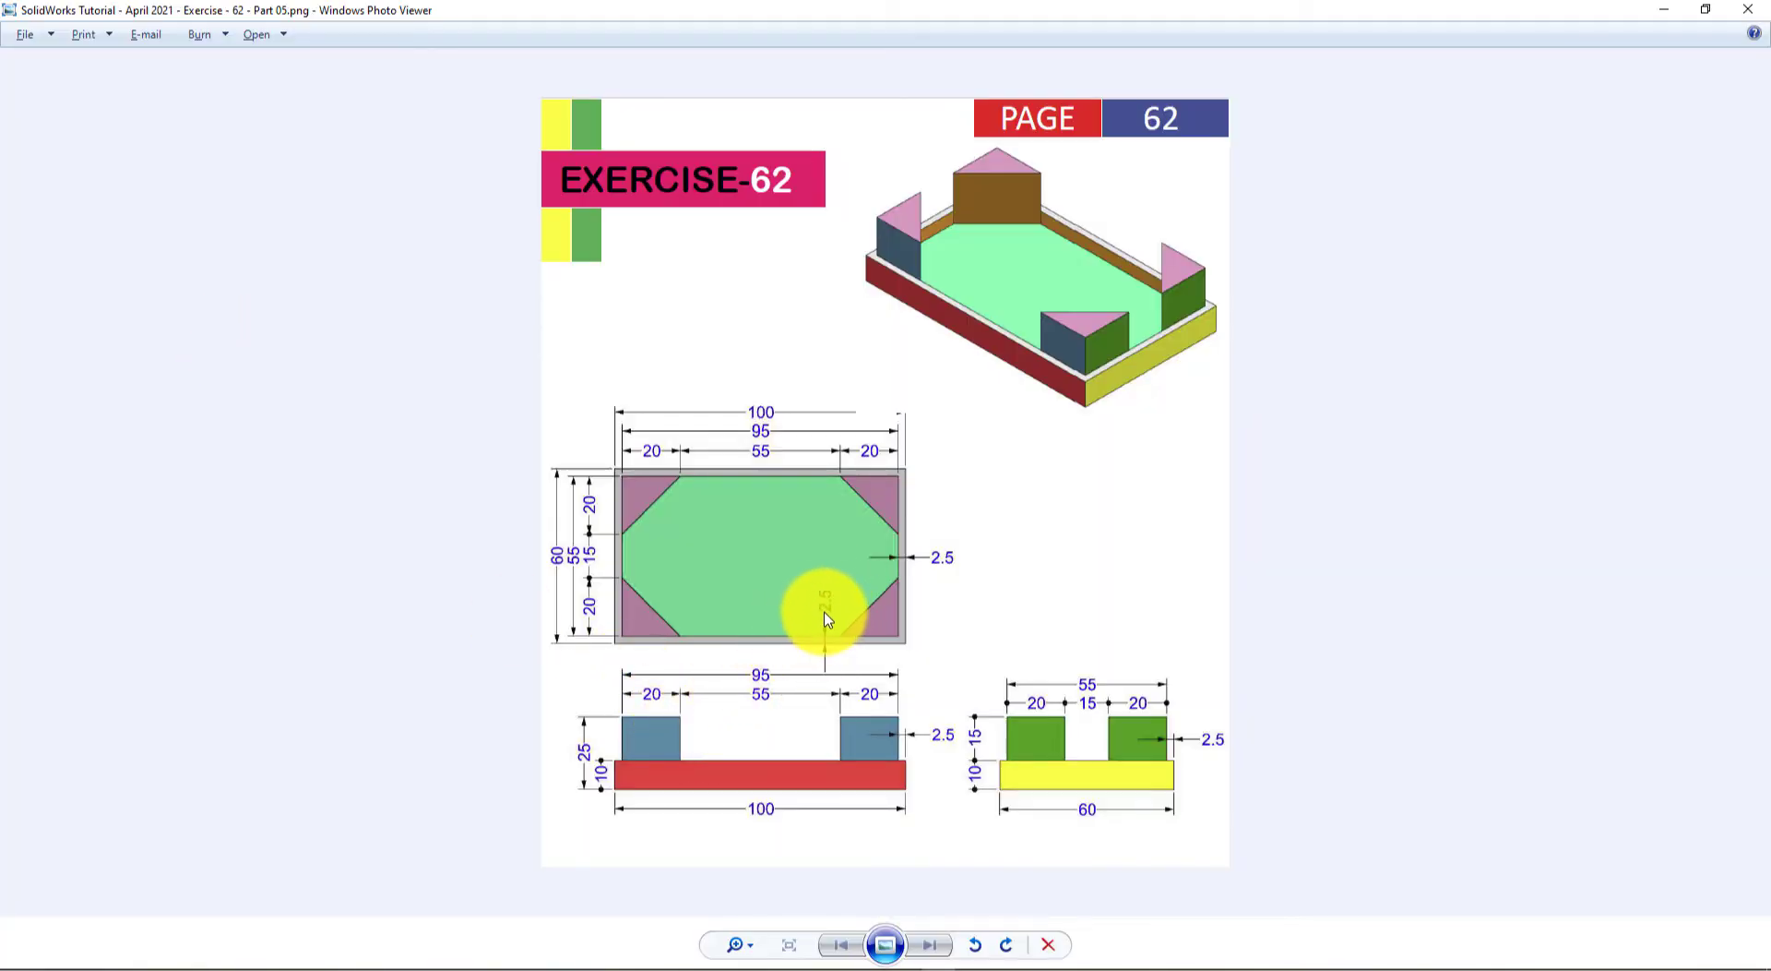
pyautogui.hotkey('alt', 'Tab')
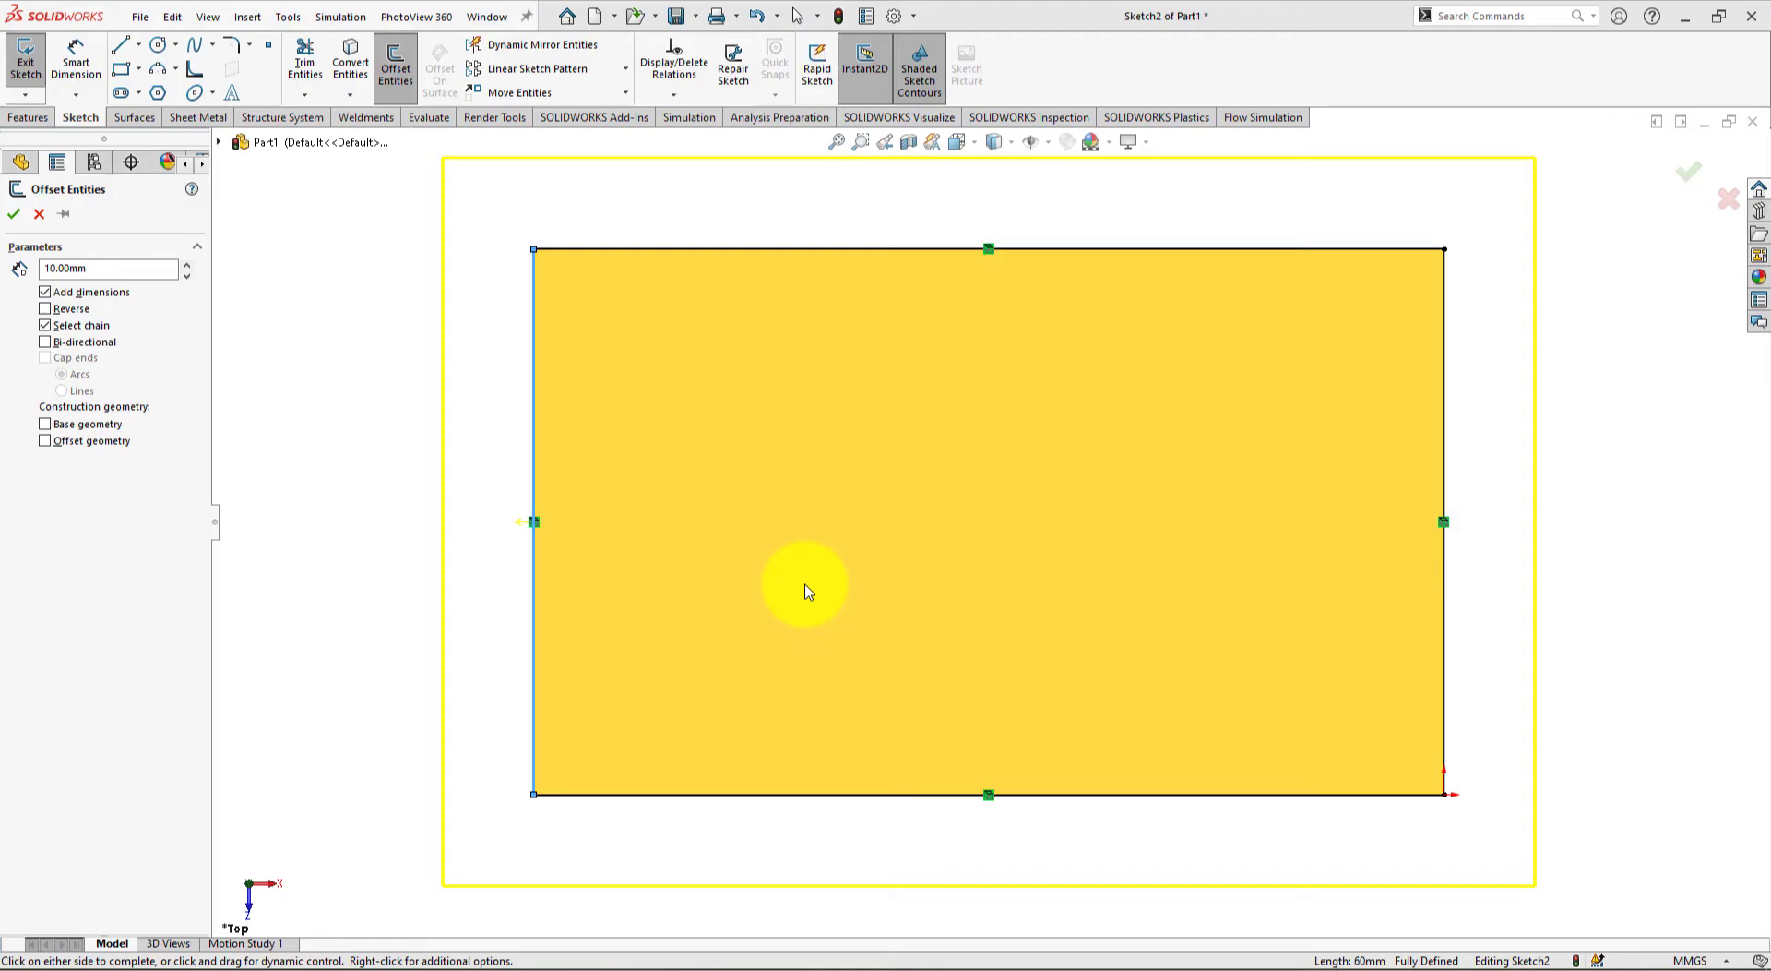
pyautogui.click(47, 308)
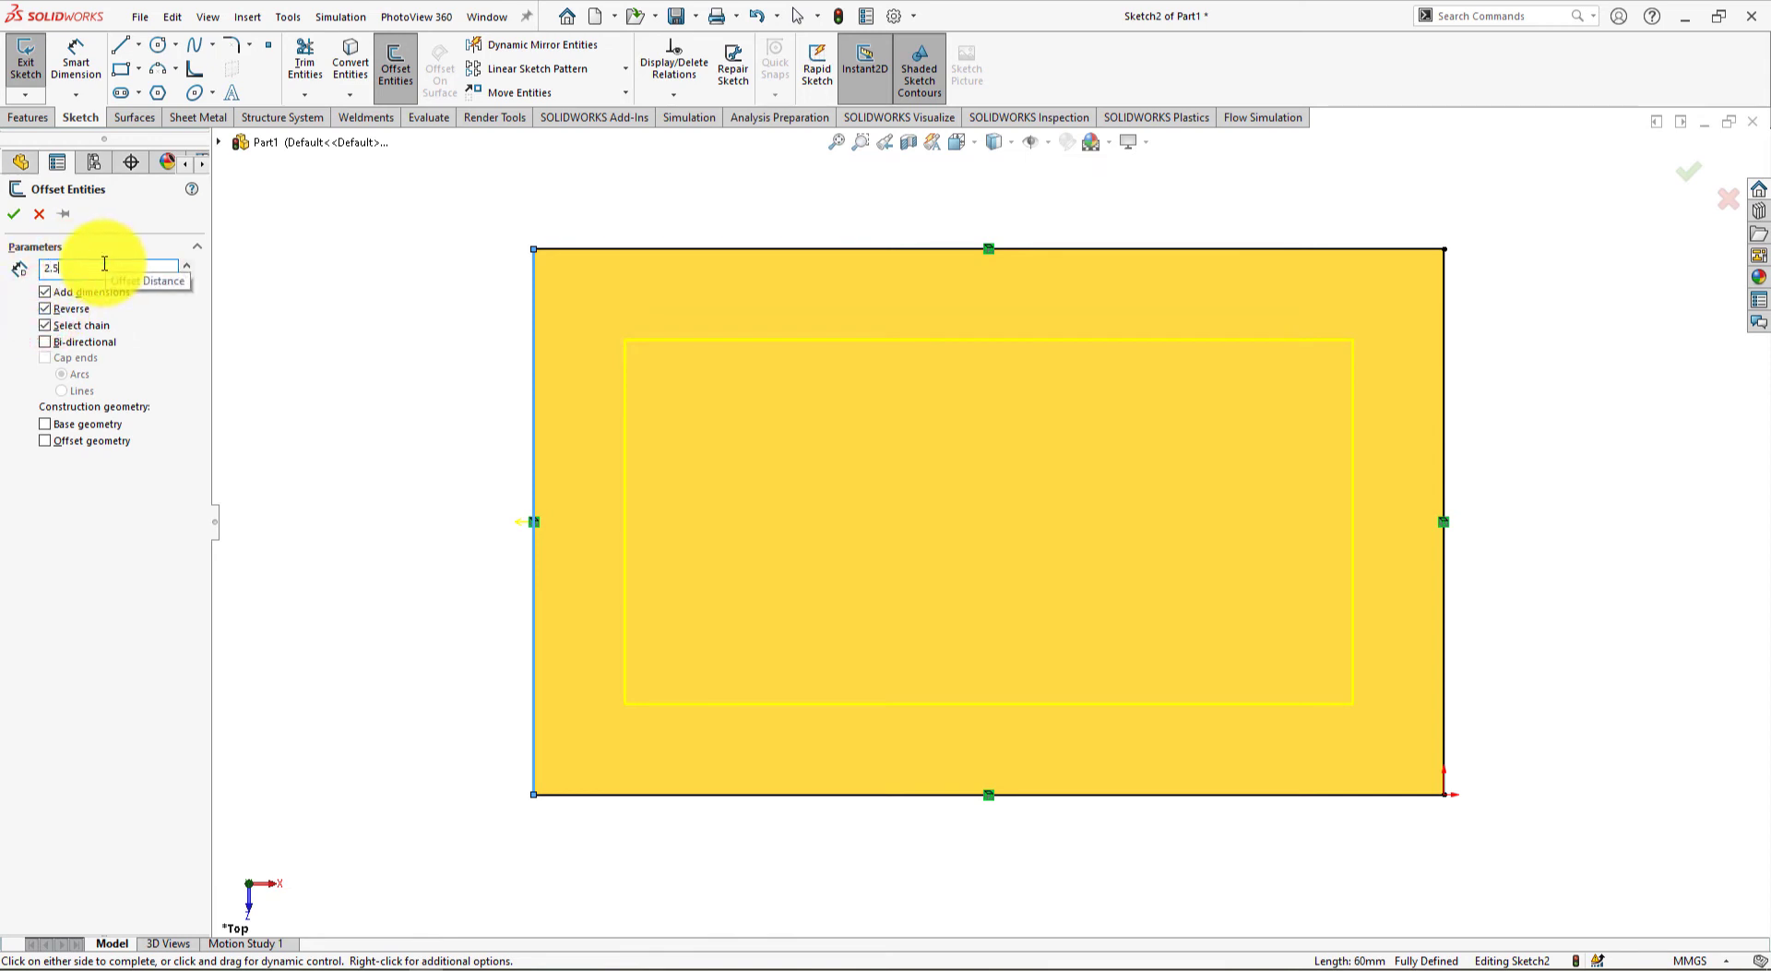
pyautogui.click(104, 264)
pyautogui.write('2.5')
pyautogui.press('Return')
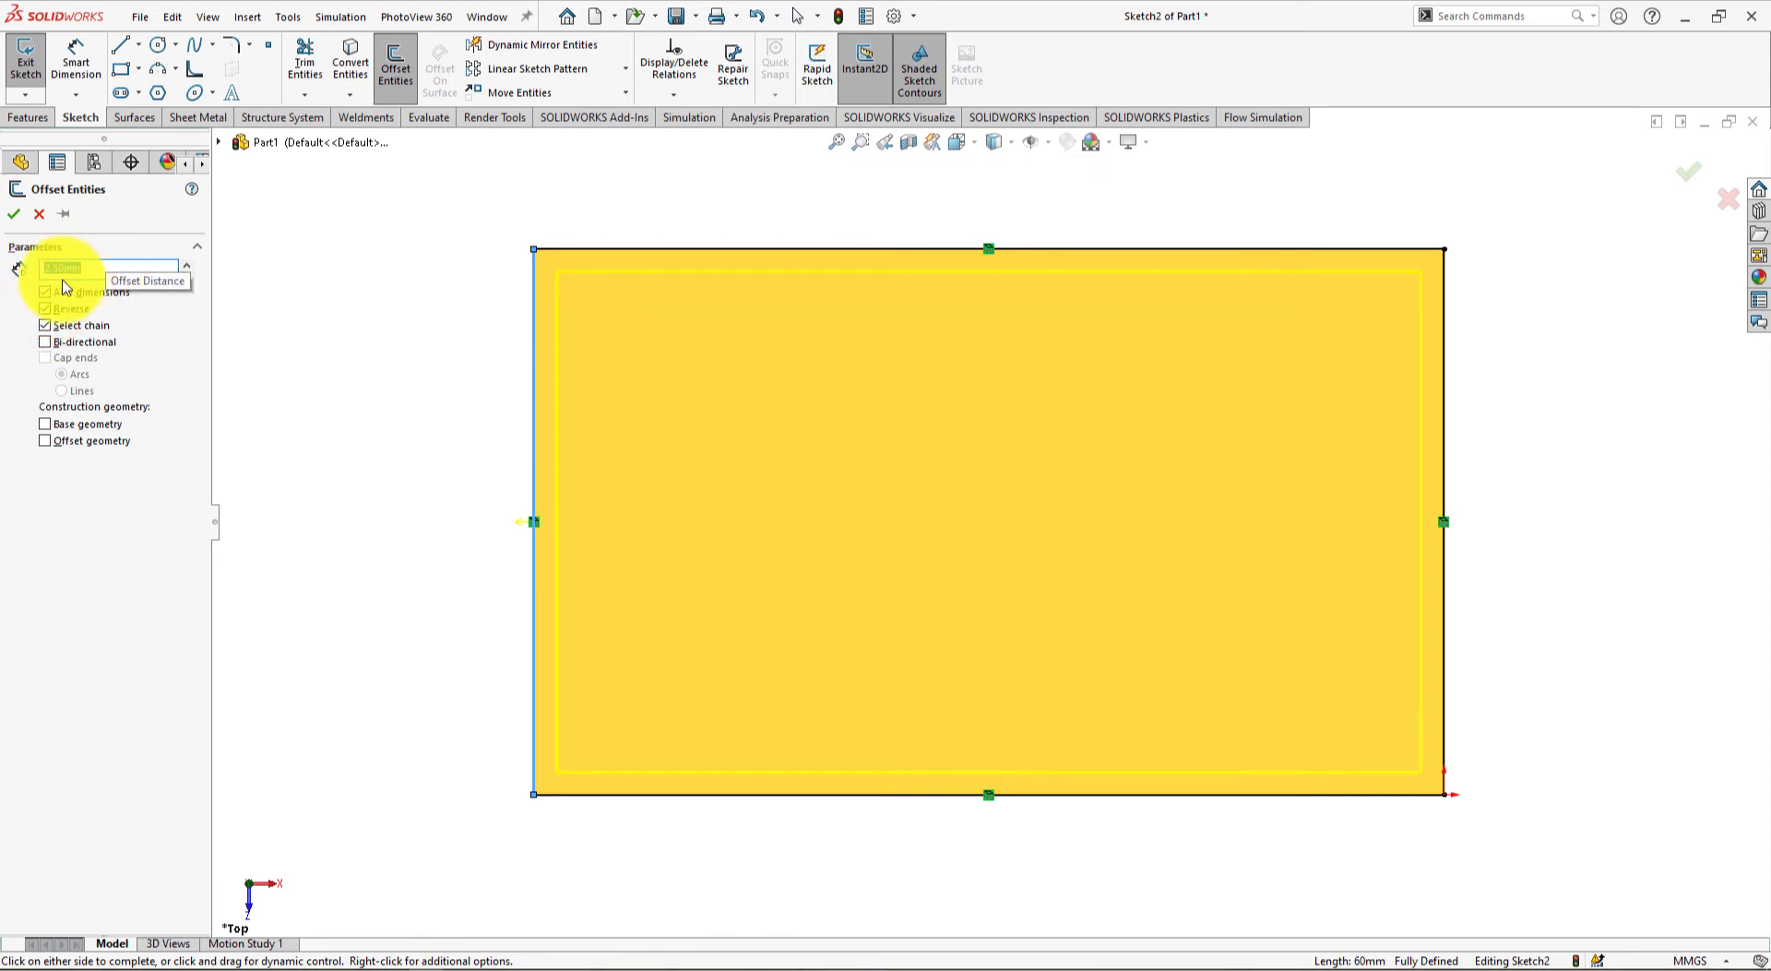
pyautogui.click(15, 215)
pyautogui.click(332, 446)
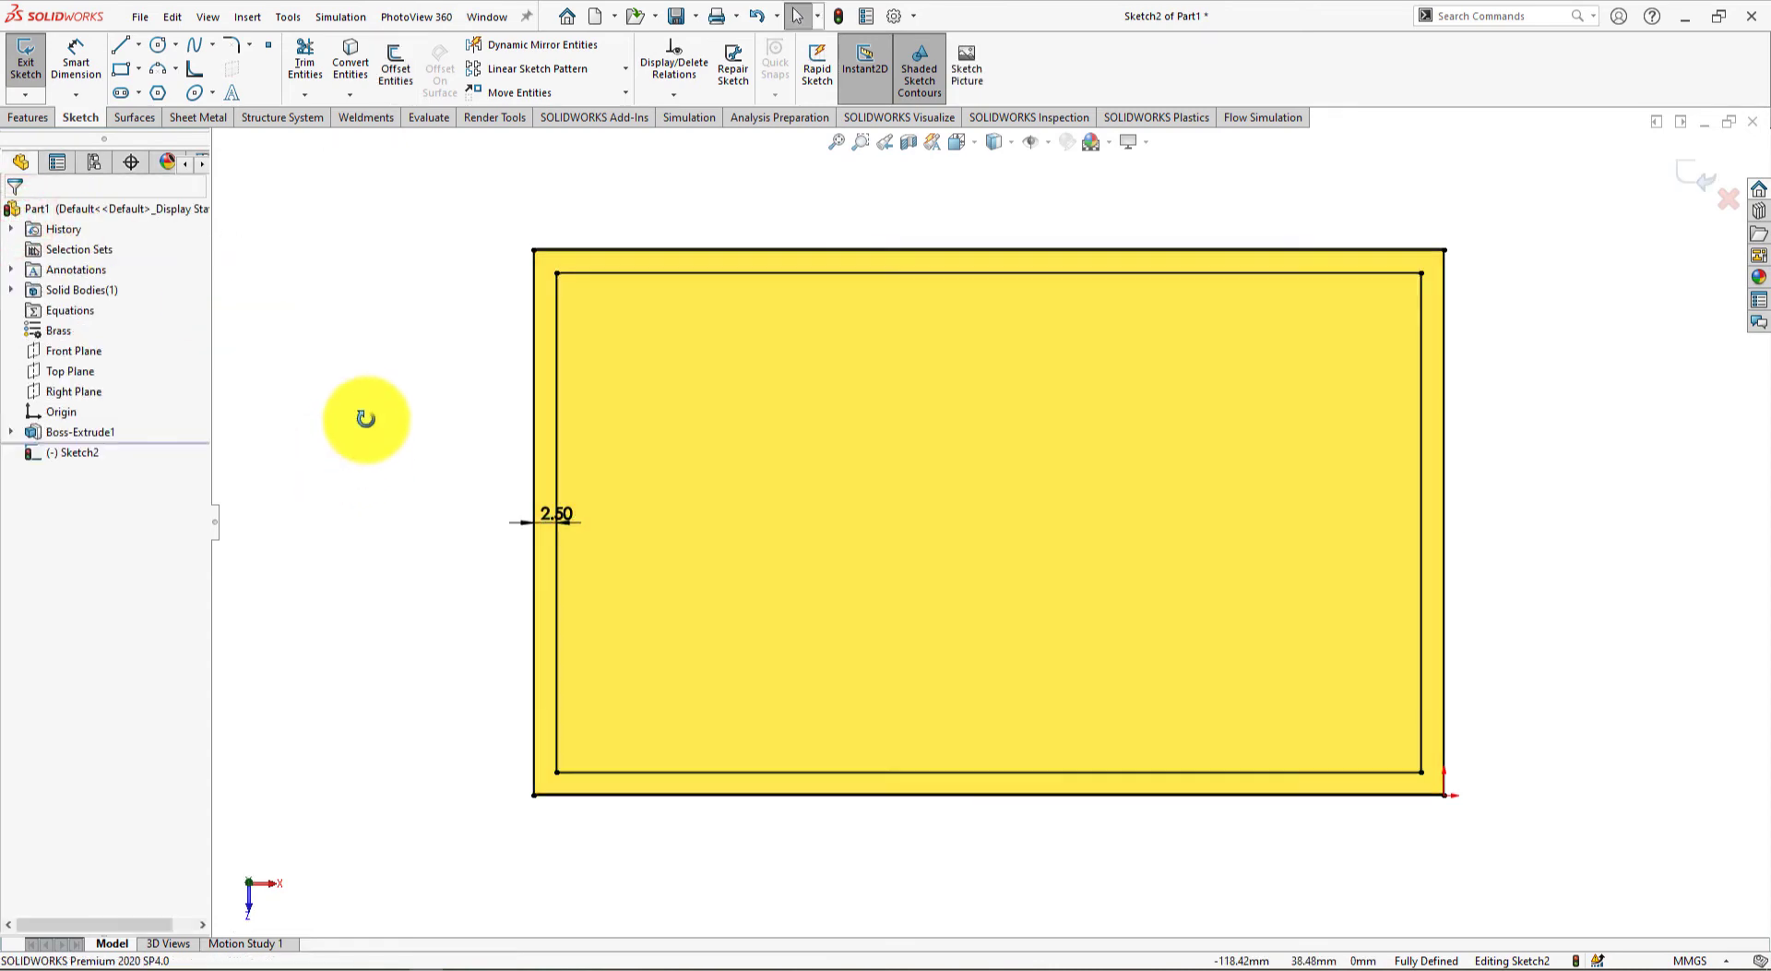
# Extrude the 2.5 mm border ring 10 mm high as Boss-Extrude2
pyautogui.moveTo(366, 418)
pyautogui.mouseDown(button='middle')
pyautogui.moveTo(375, 201)
pyautogui.moveTo(356, 155)
pyautogui.mouseUp(button='middle')
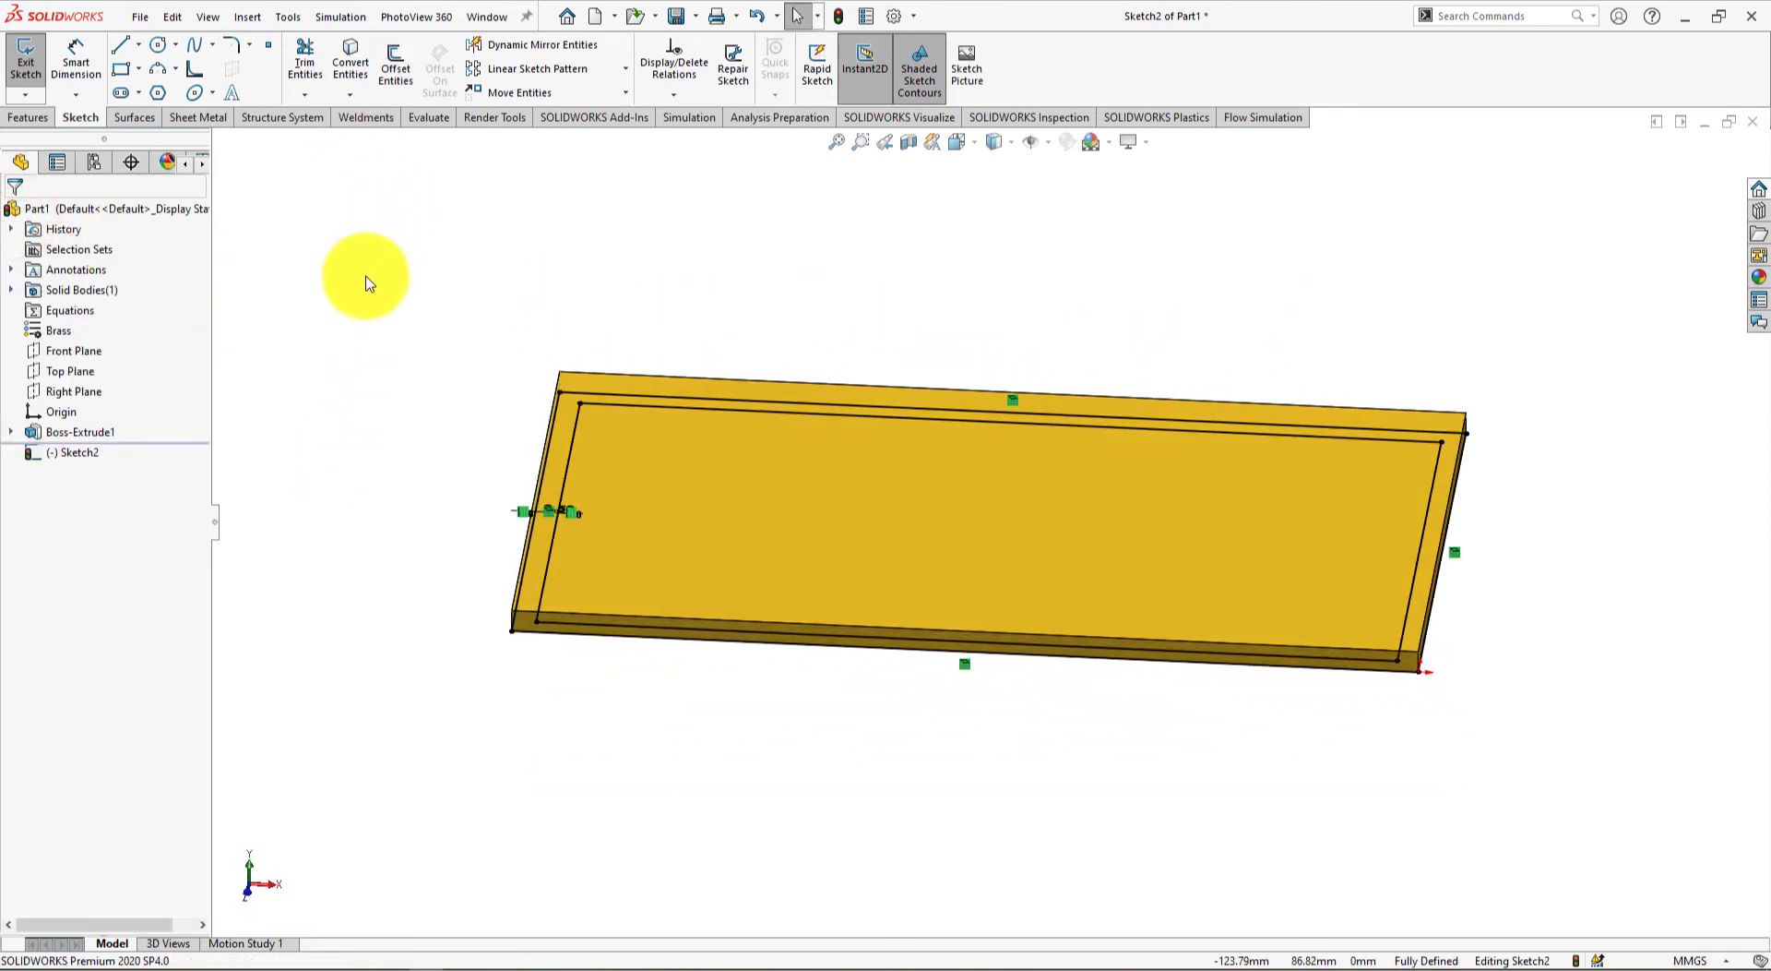
pyautogui.hotkey('alt', 'Tab')
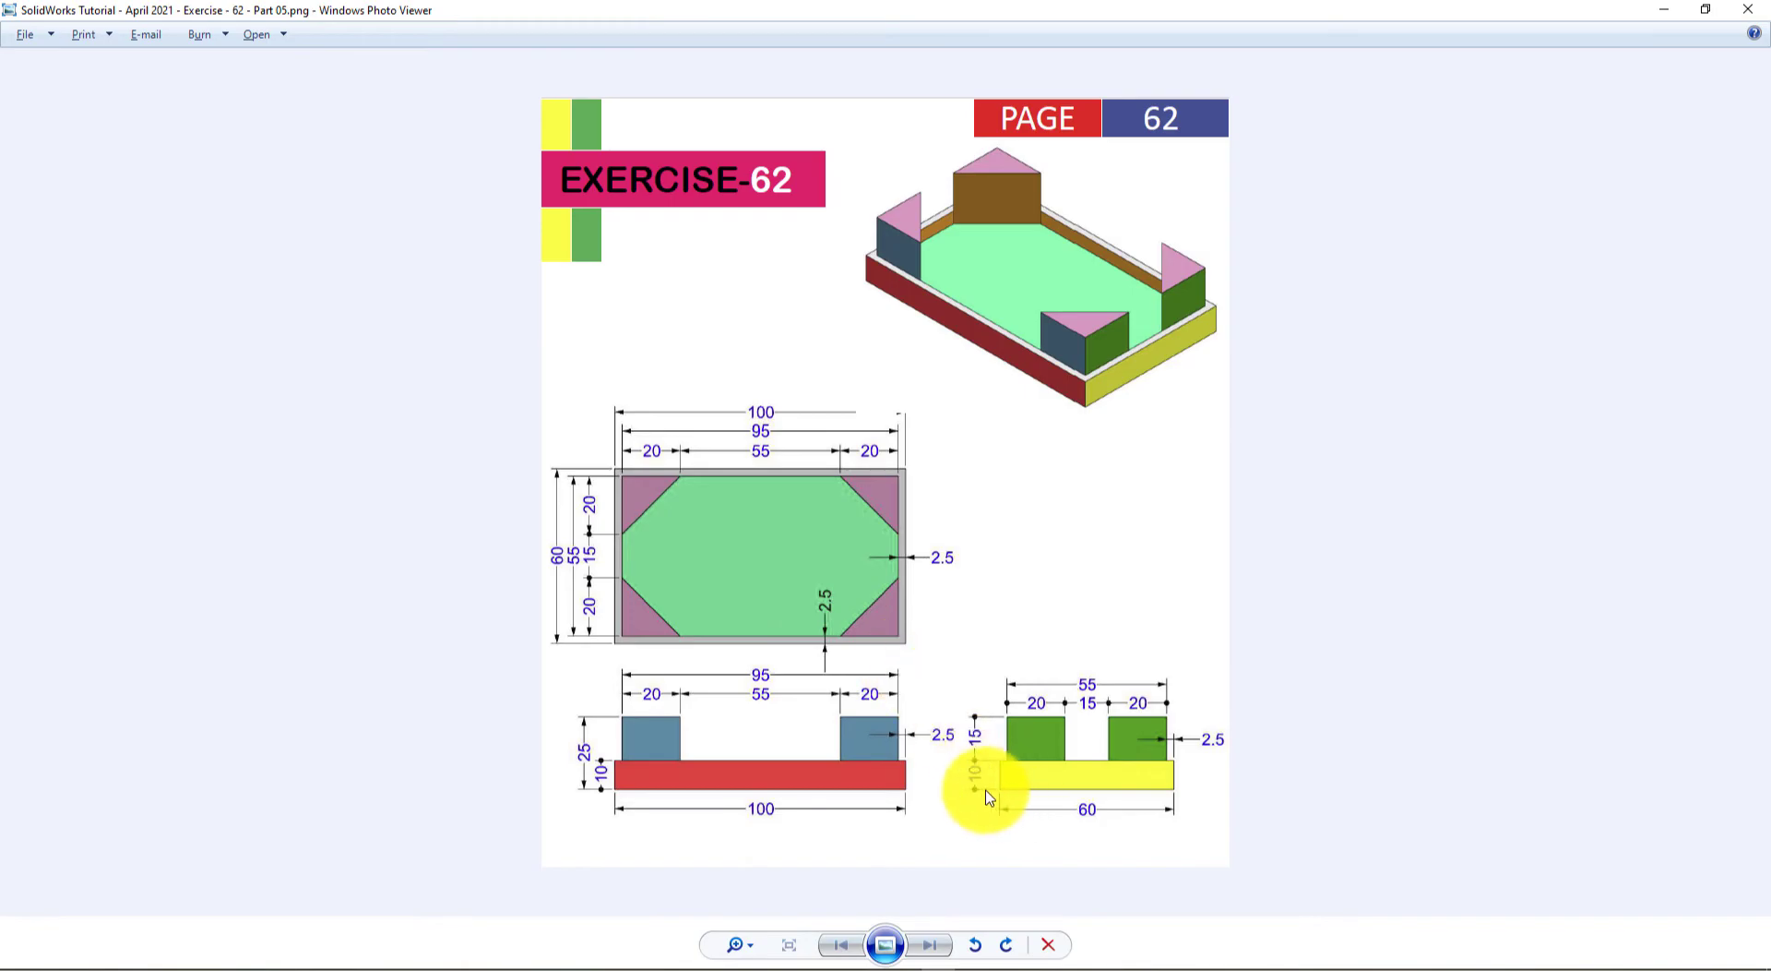
pyautogui.hotkey('alt', 'Tab')
pyautogui.click(13, 127)
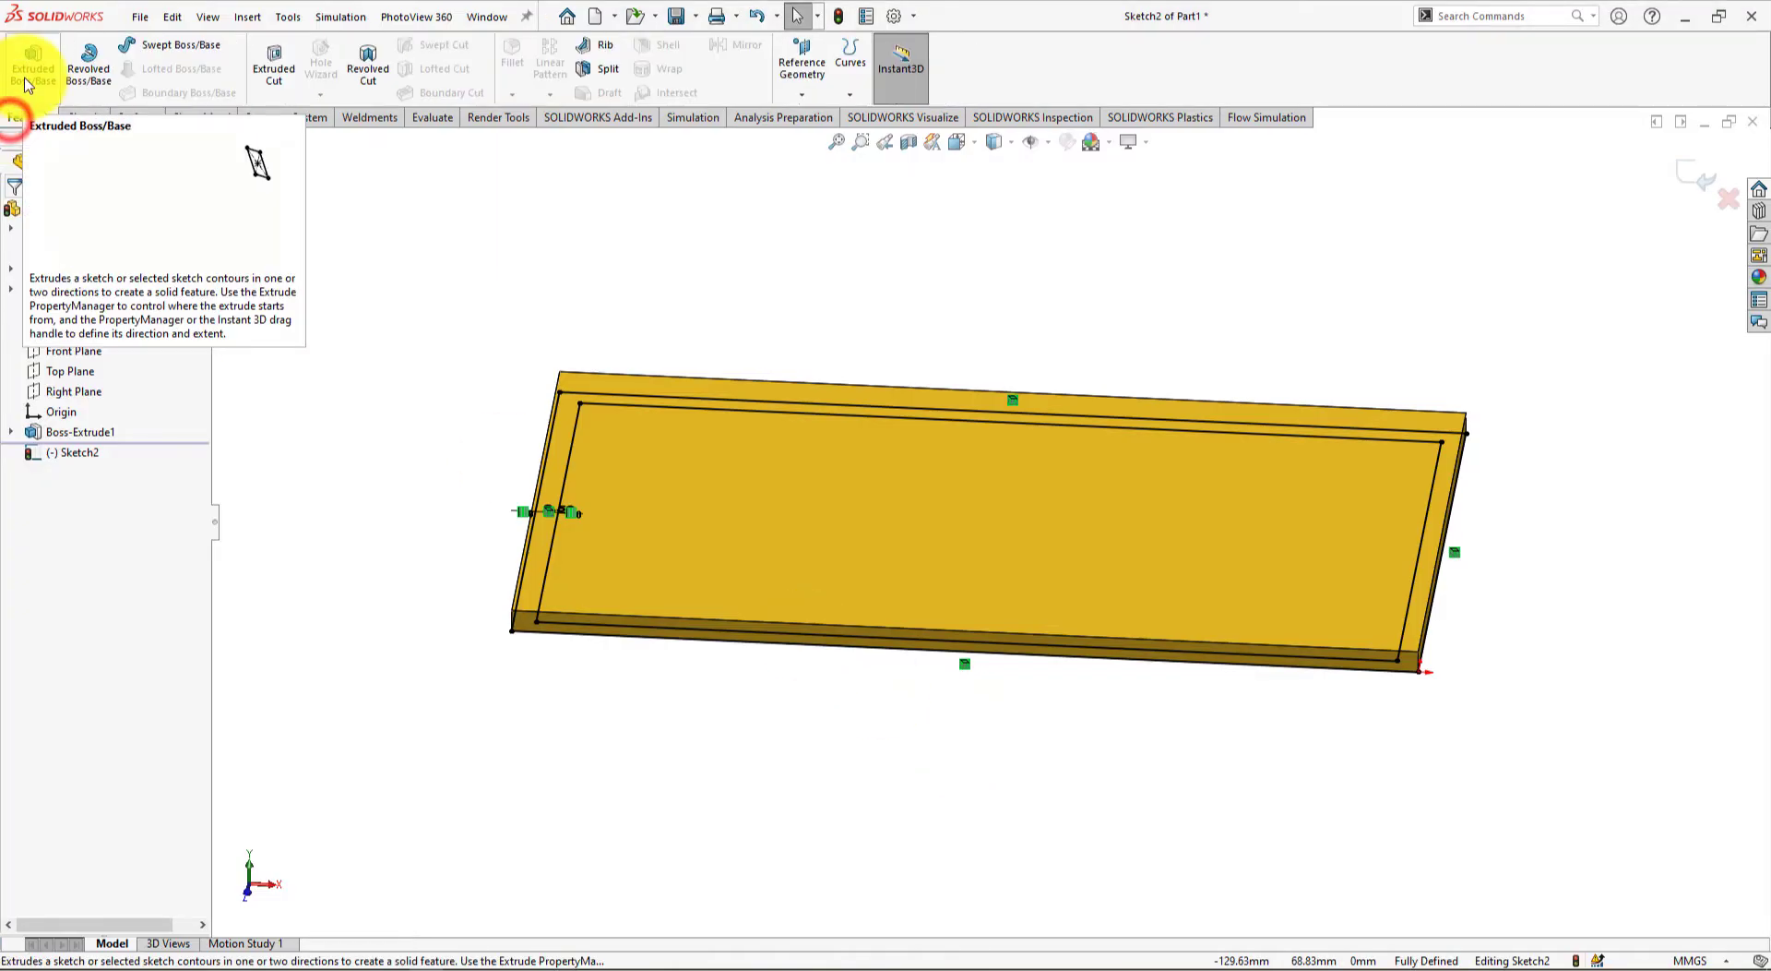
pyautogui.click(32, 63)
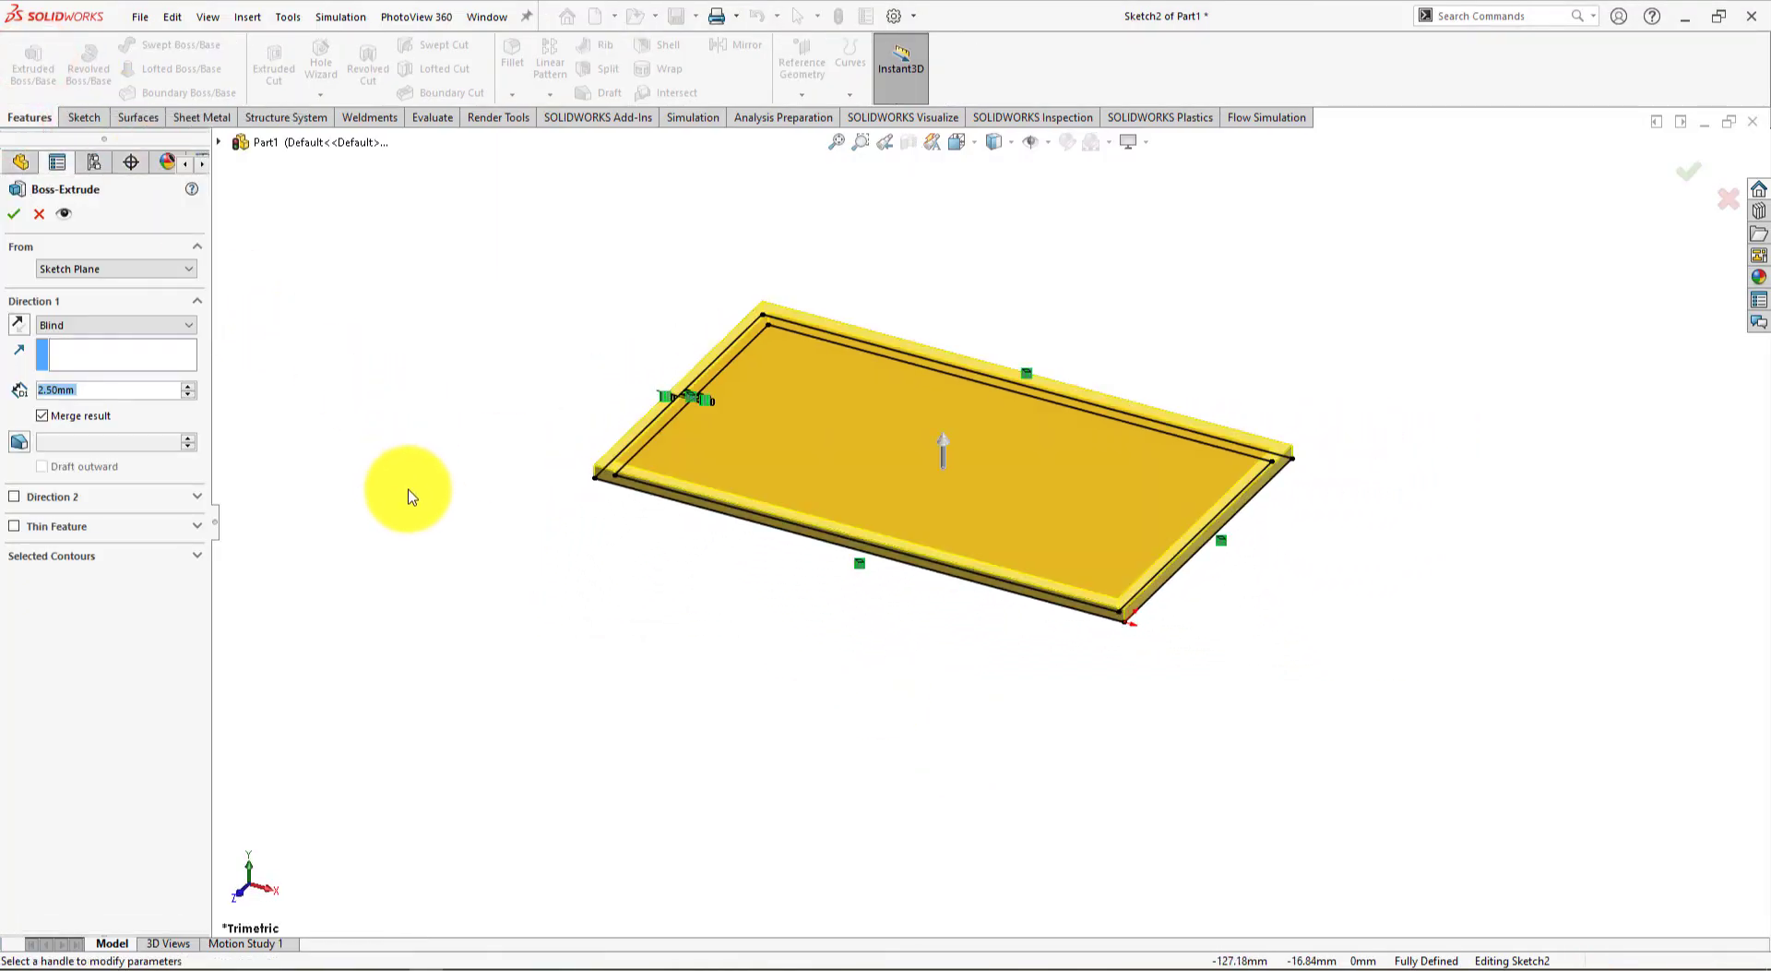
pyautogui.hotkey('alt', 'Tab')
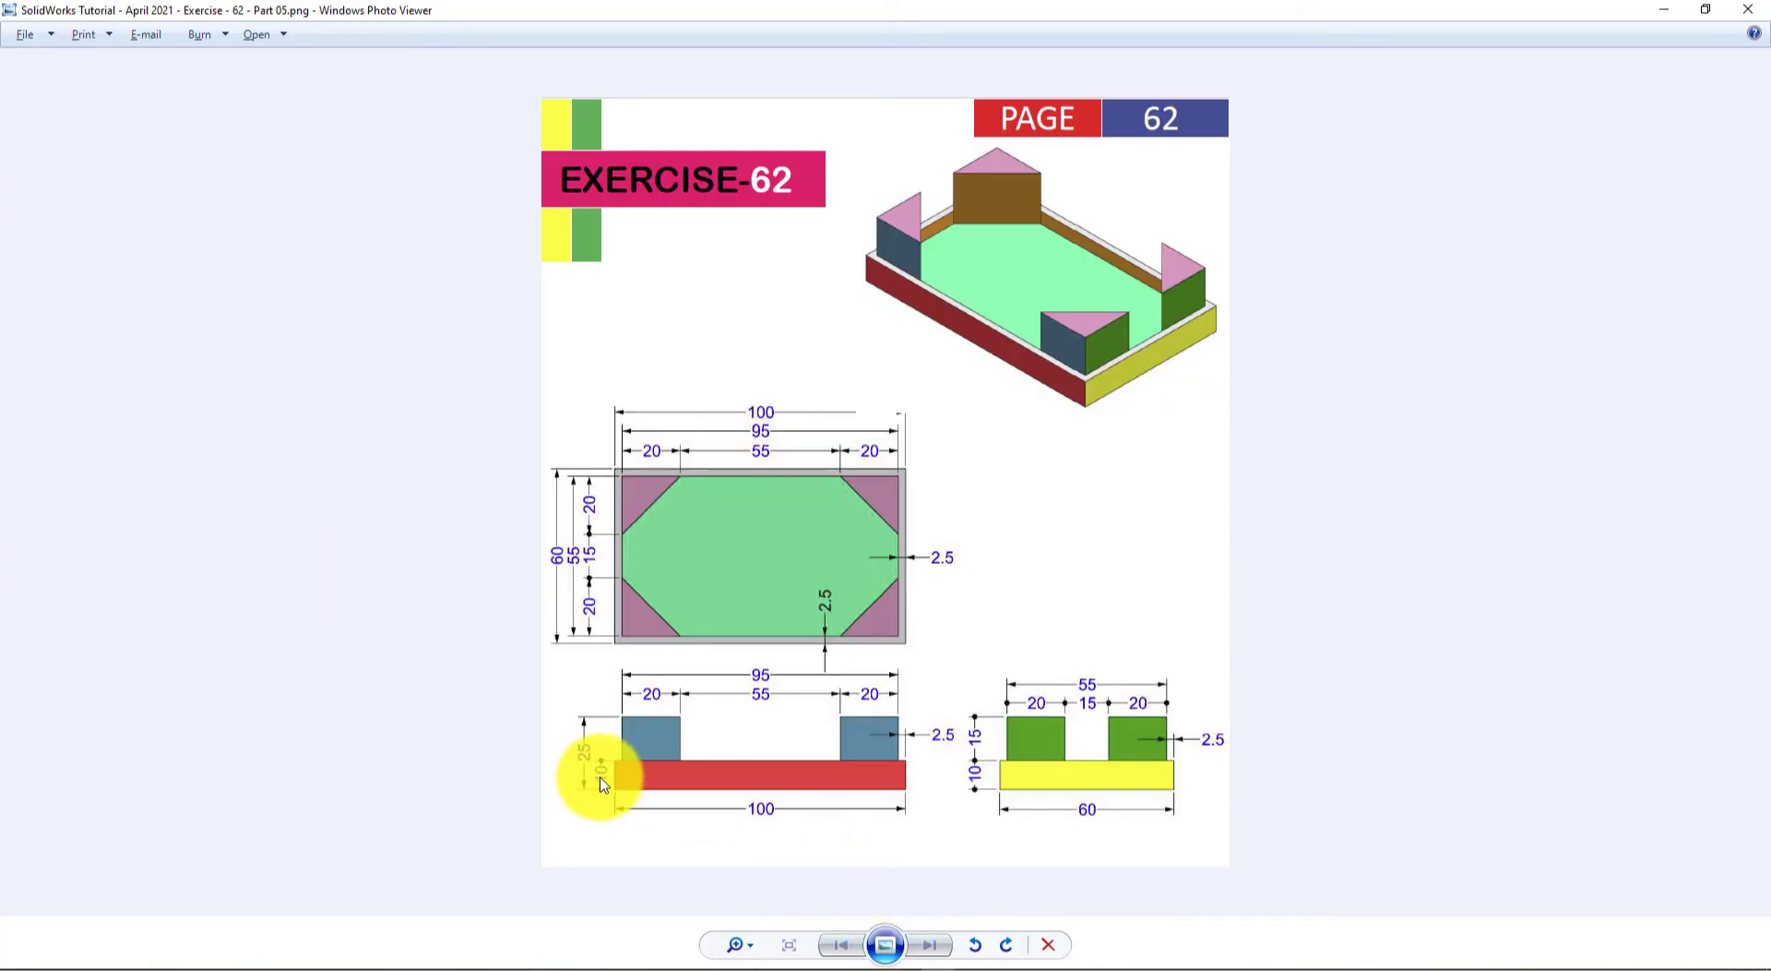
pyautogui.hotkey('alt', 'Tab')
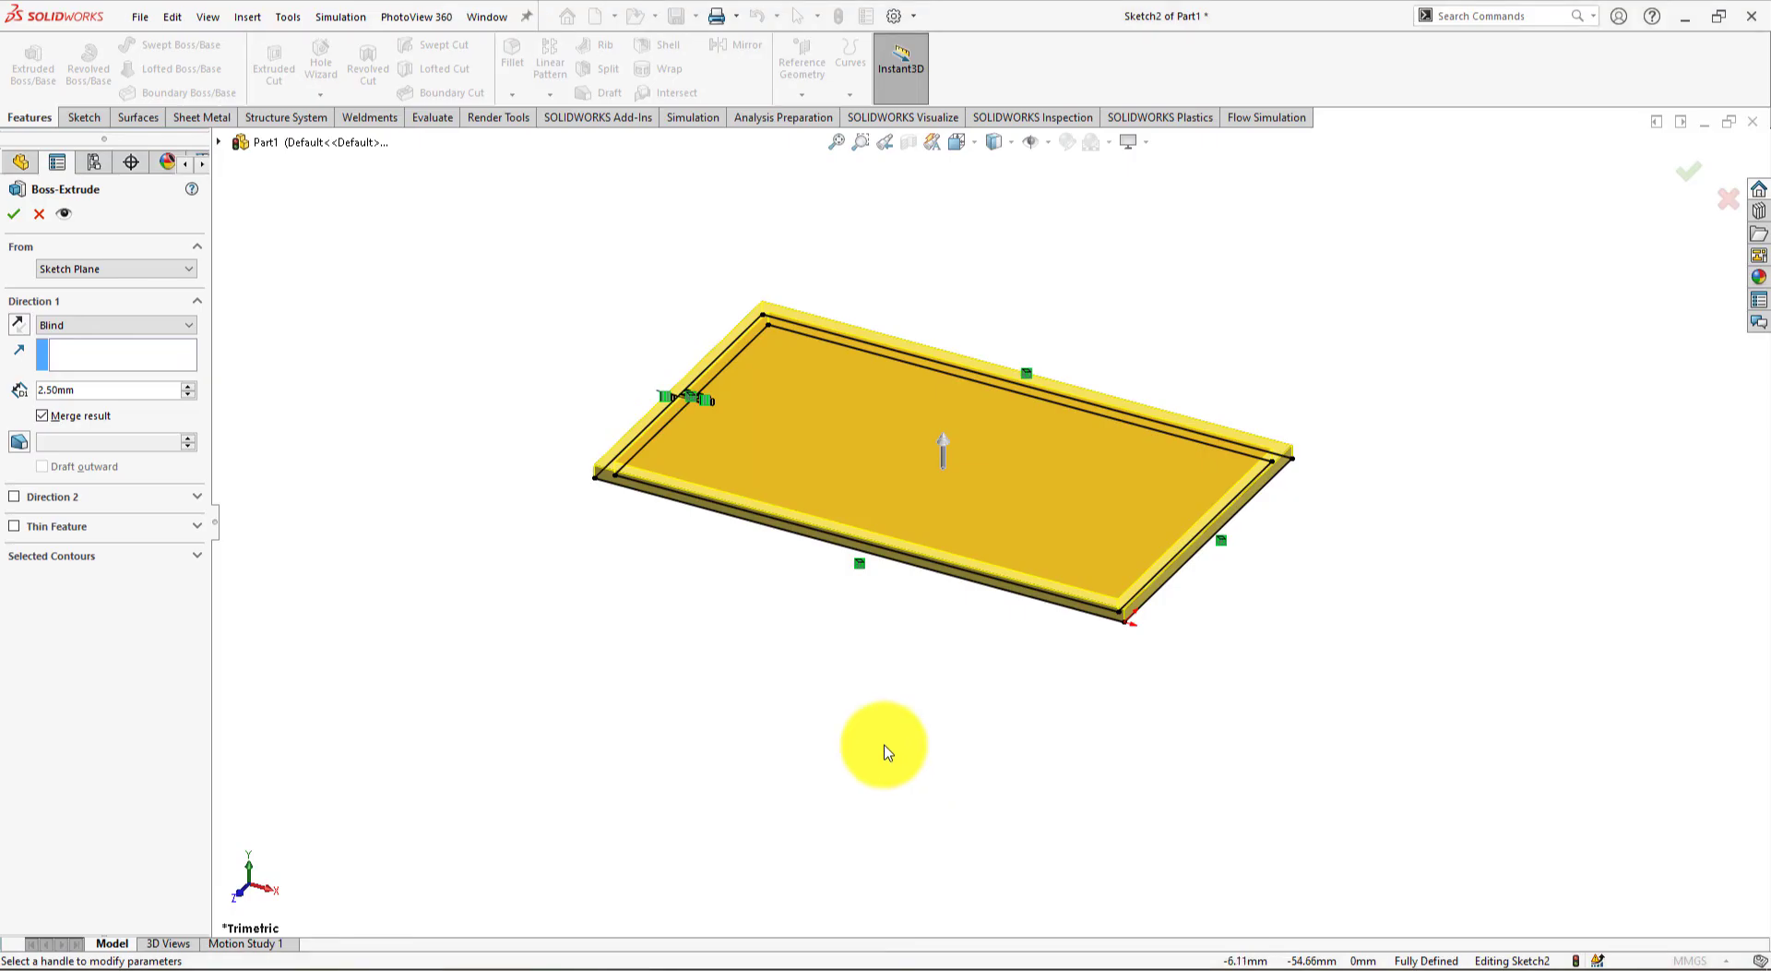
pyautogui.doubleClick(94, 390)
pyautogui.write('10')
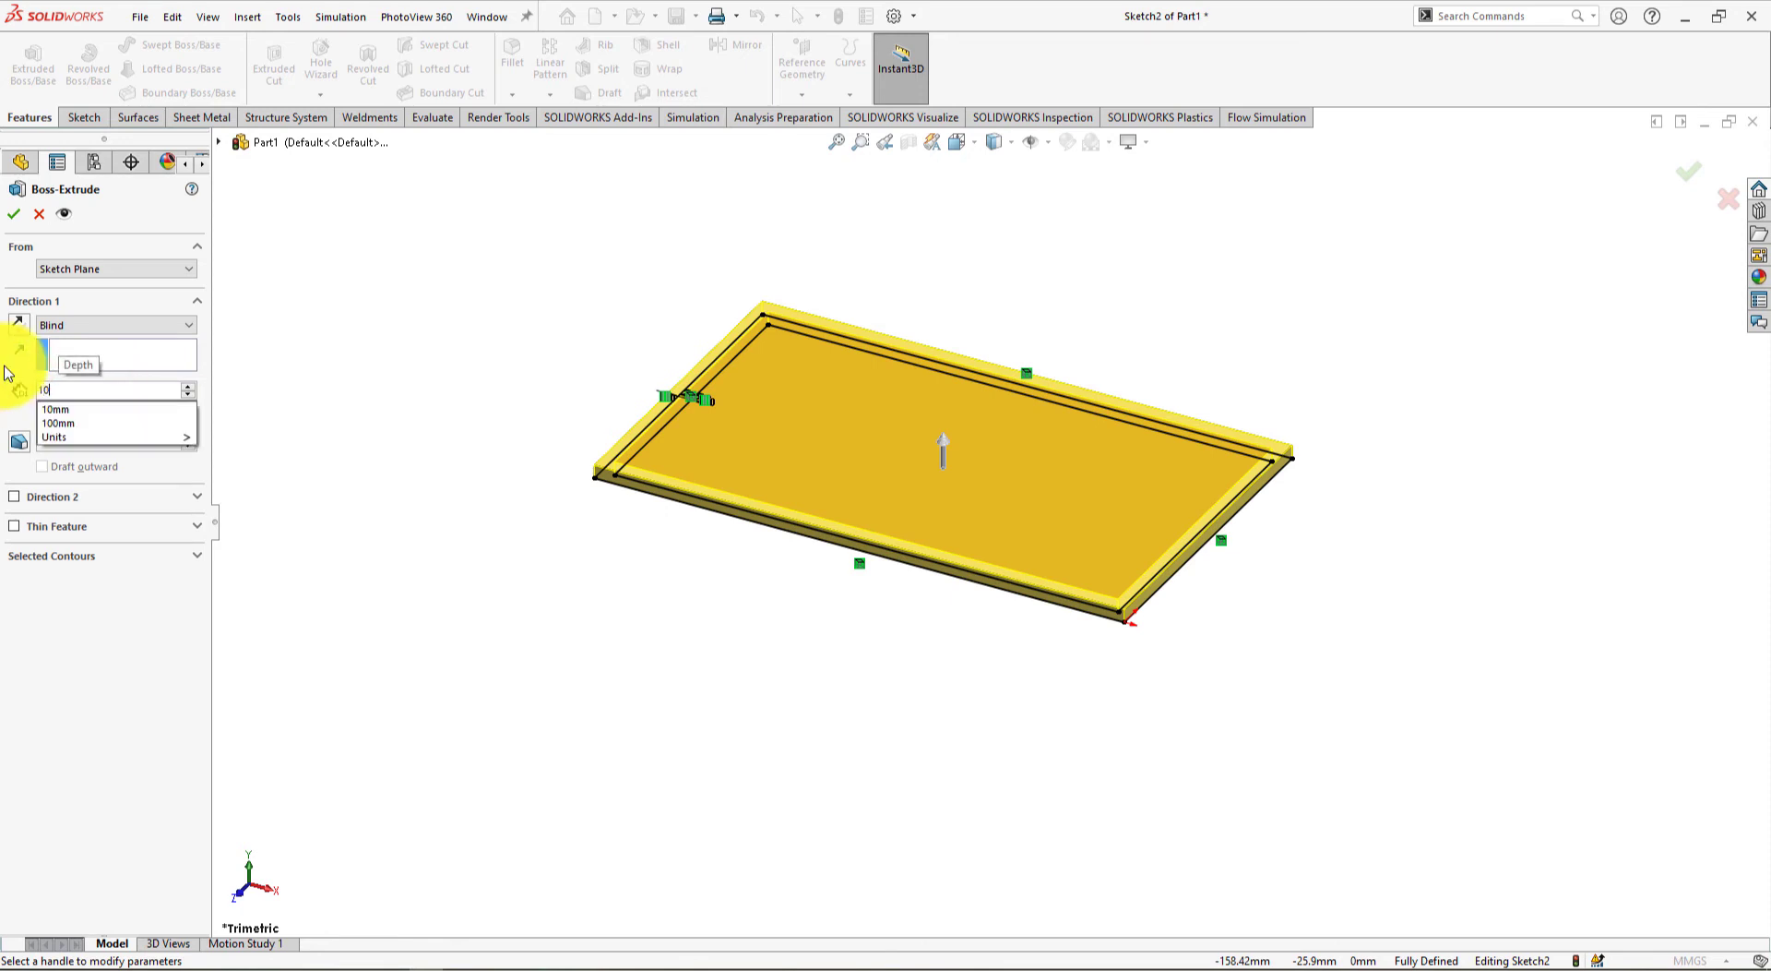
pyautogui.press('Return')
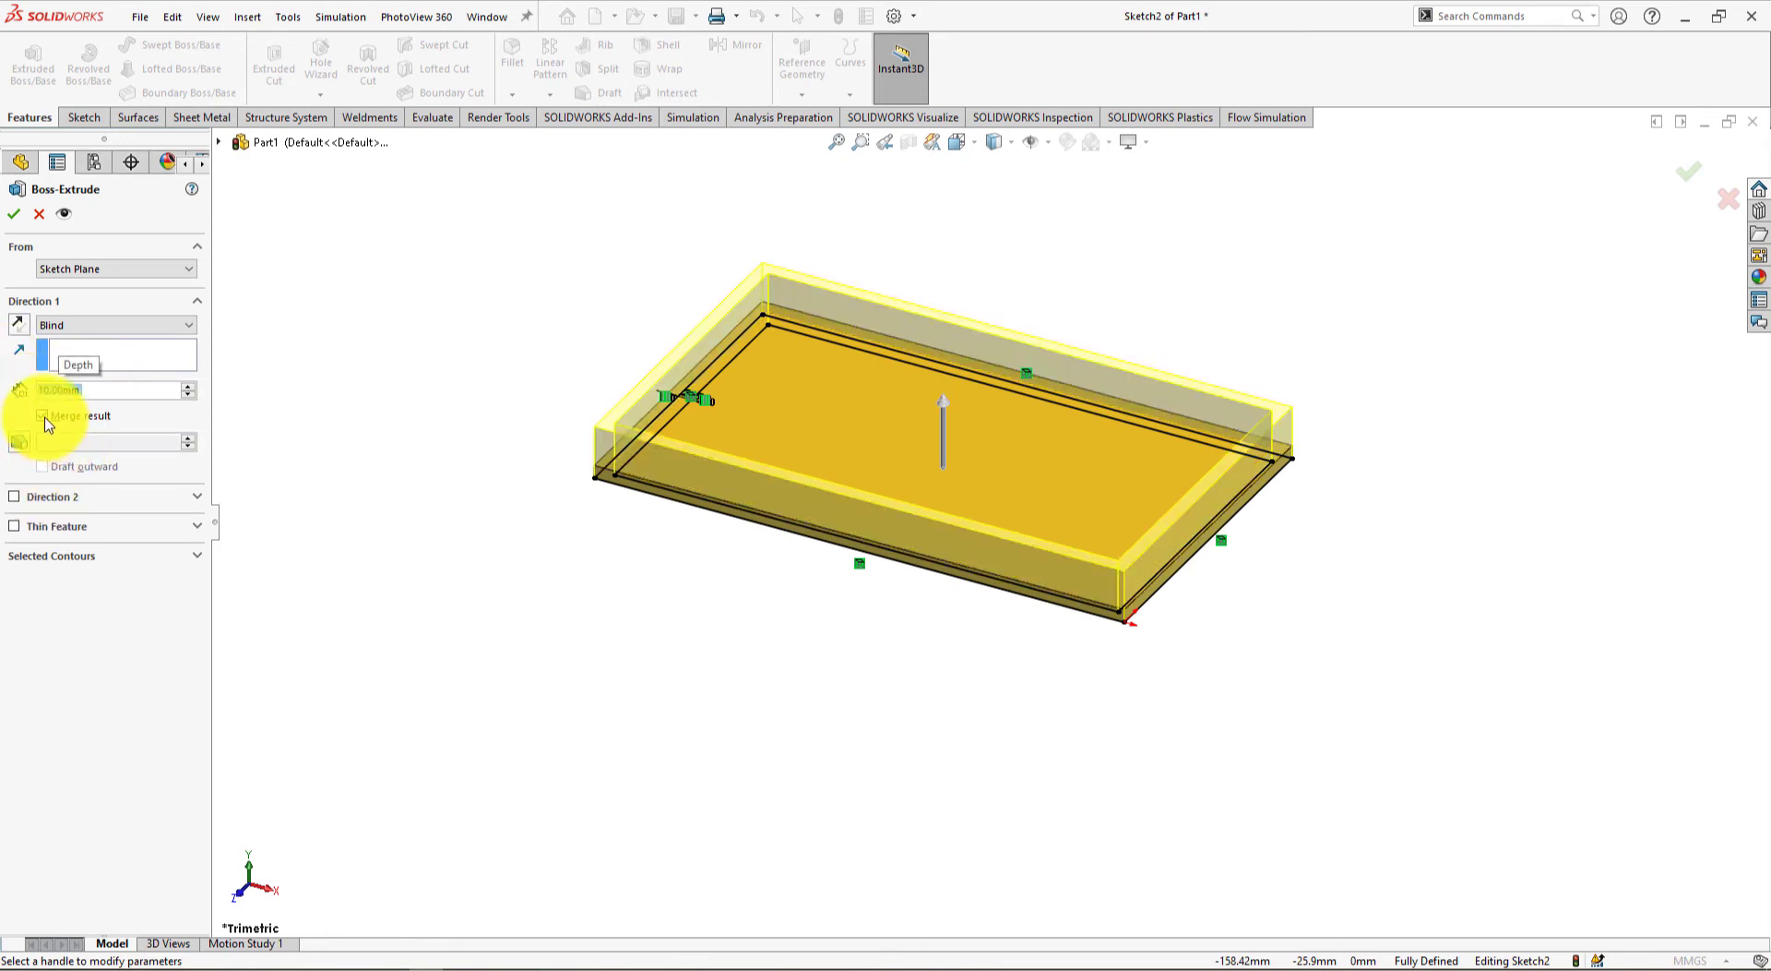
pyautogui.click(12, 214)
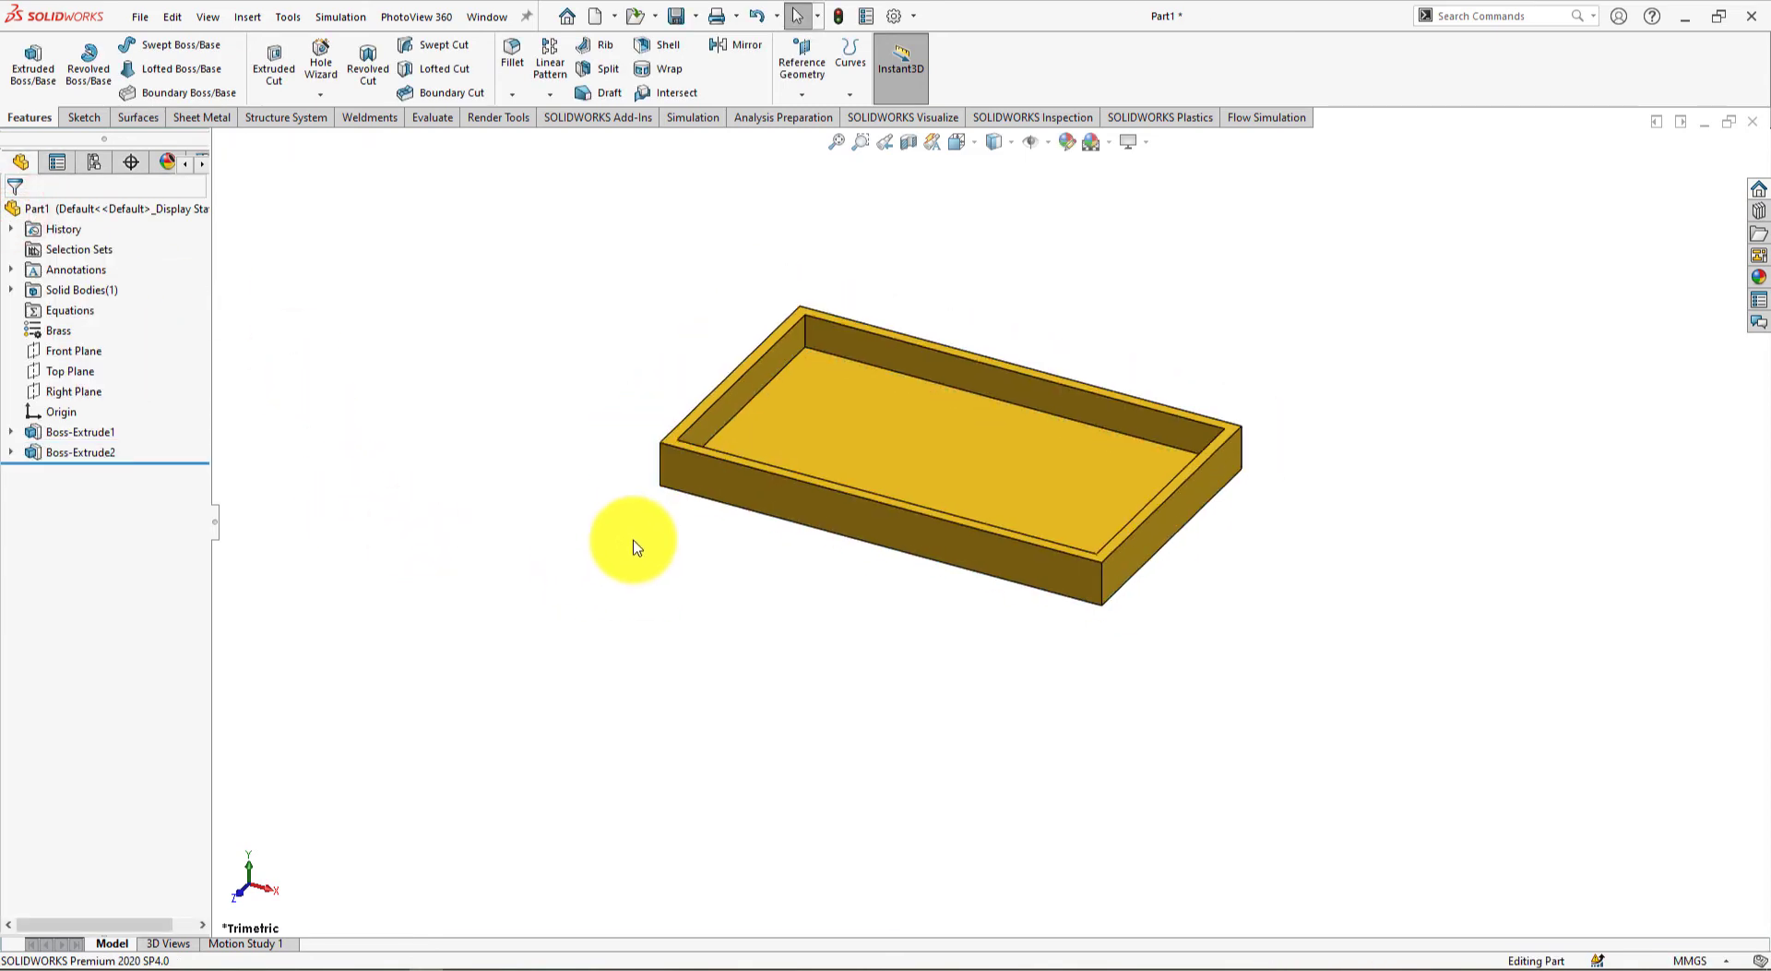
# Switch to the Isometric view and compare the tray and gusset sizes with the exercise drawing
pyautogui.press('space')
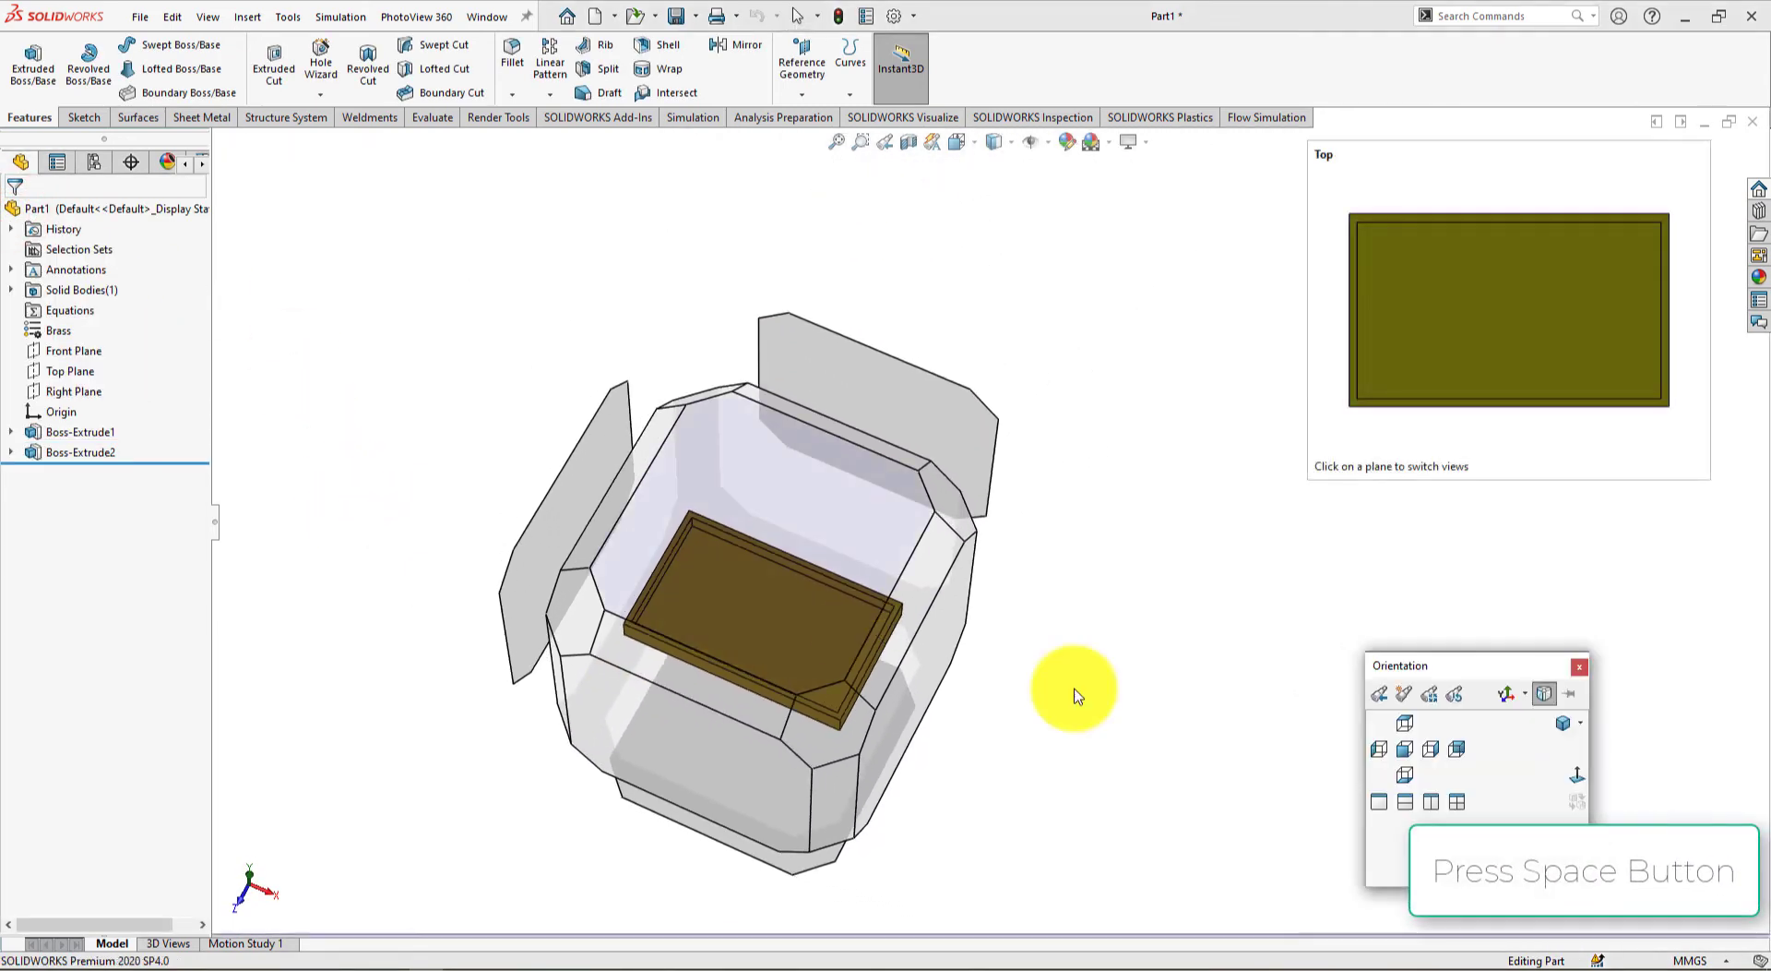
pyautogui.click(1581, 722)
pyautogui.click(1561, 723)
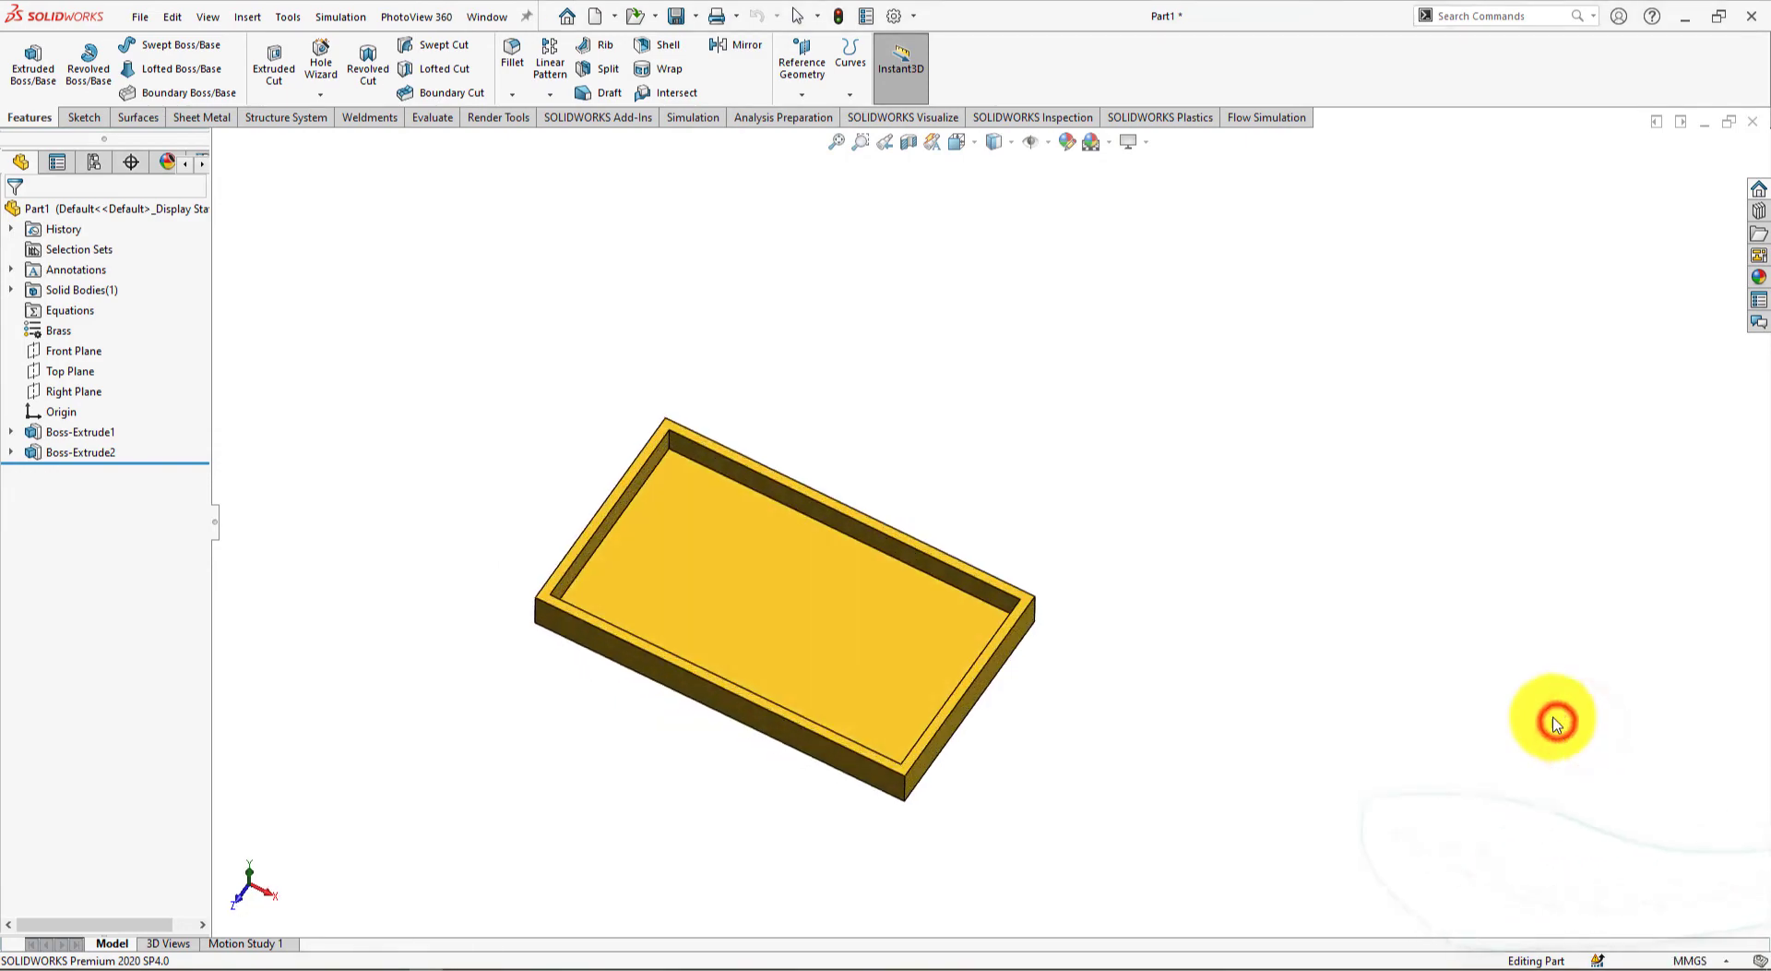
pyautogui.hotkey('alt', 'Tab')
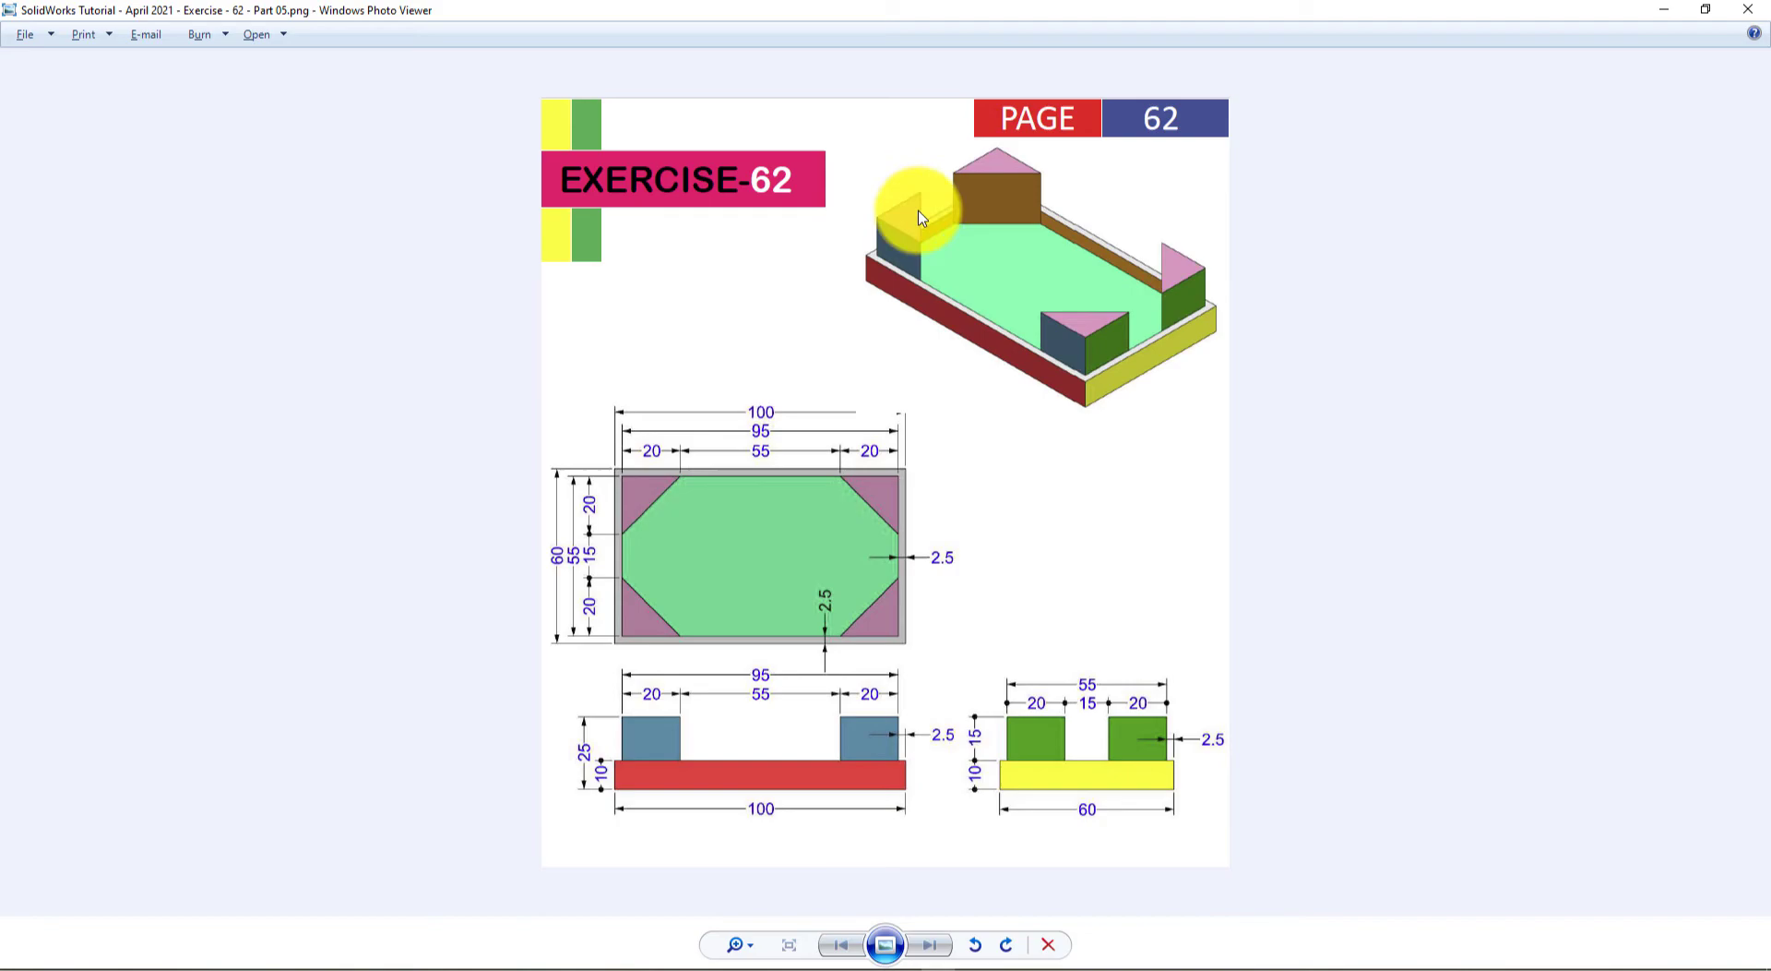
pyautogui.hotkey('alt', 'Tab')
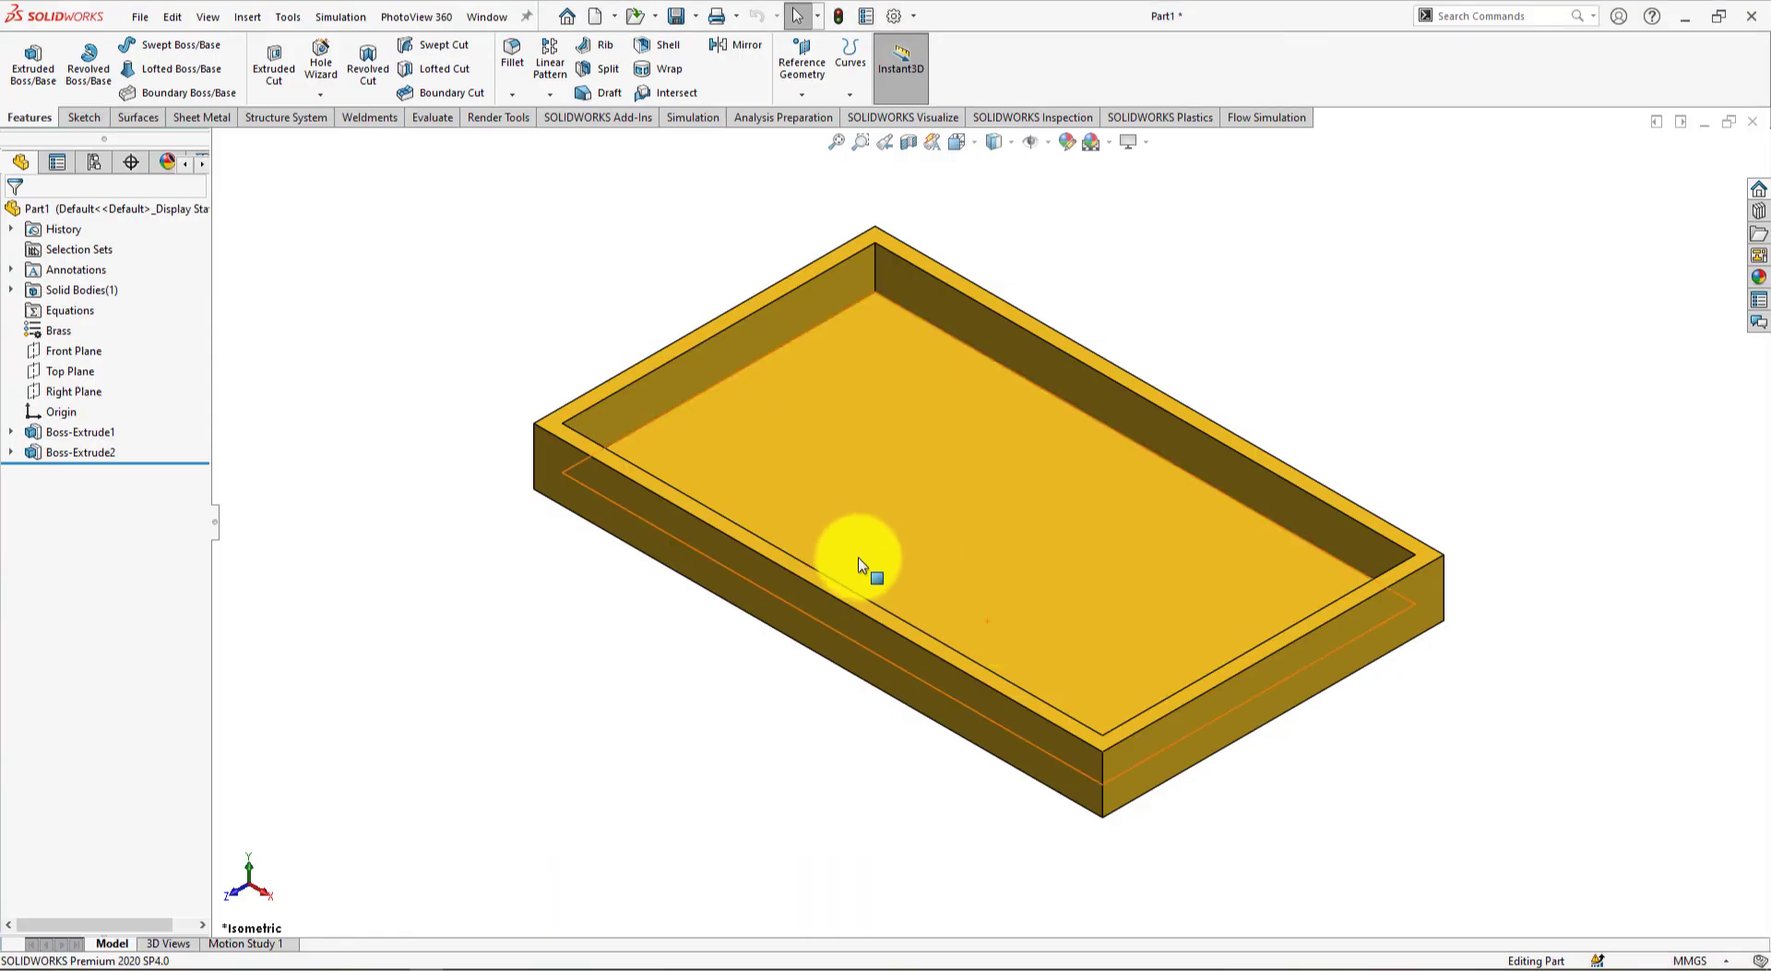
pyautogui.hotkey('alt', 'Tab')
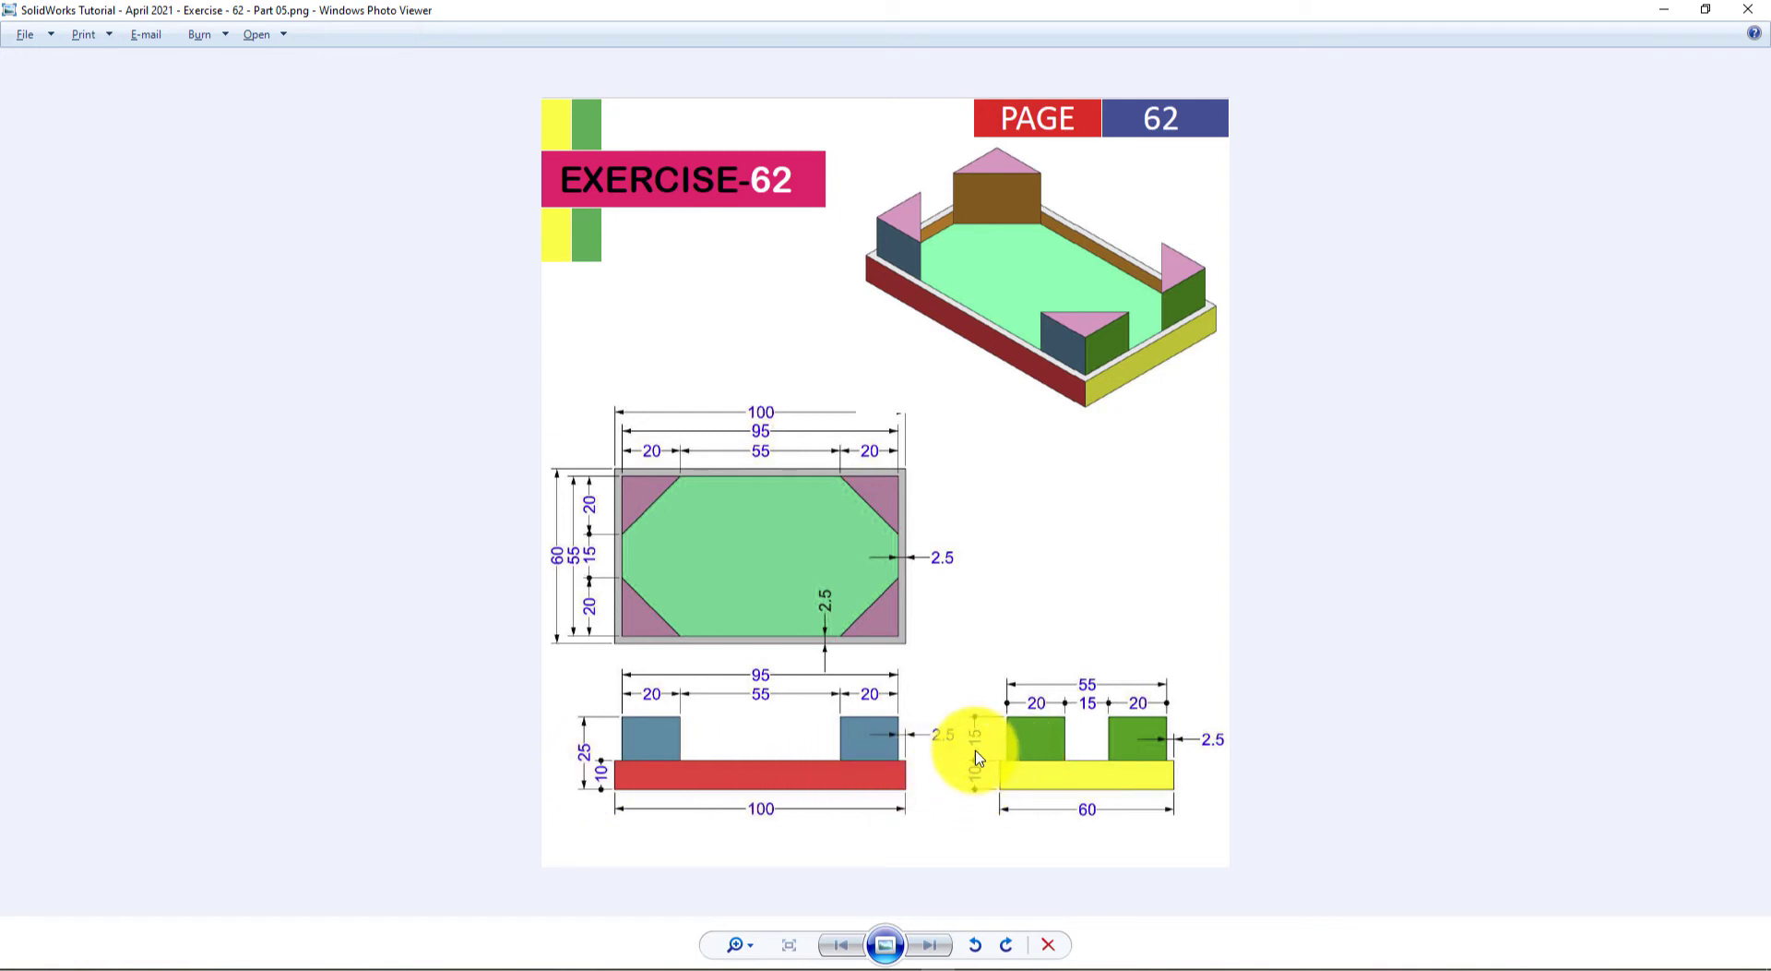
pyautogui.hotkey('alt', 'Tab')
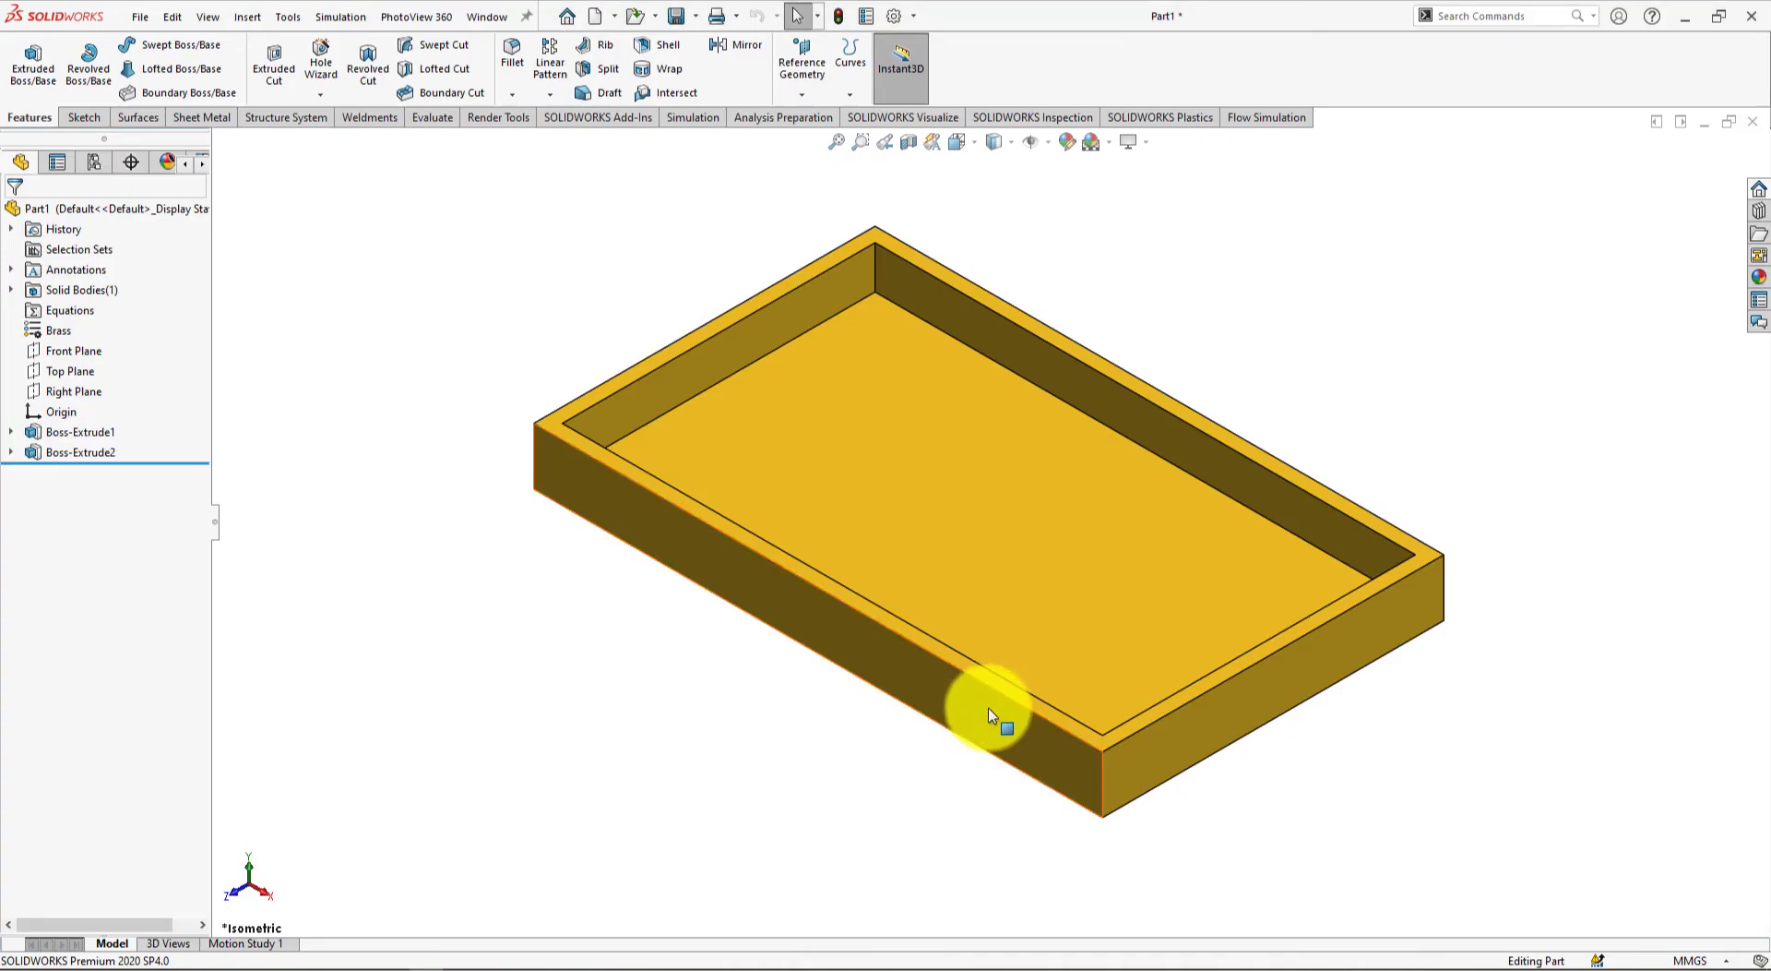
pyautogui.hotkey('alt', 'Tab')
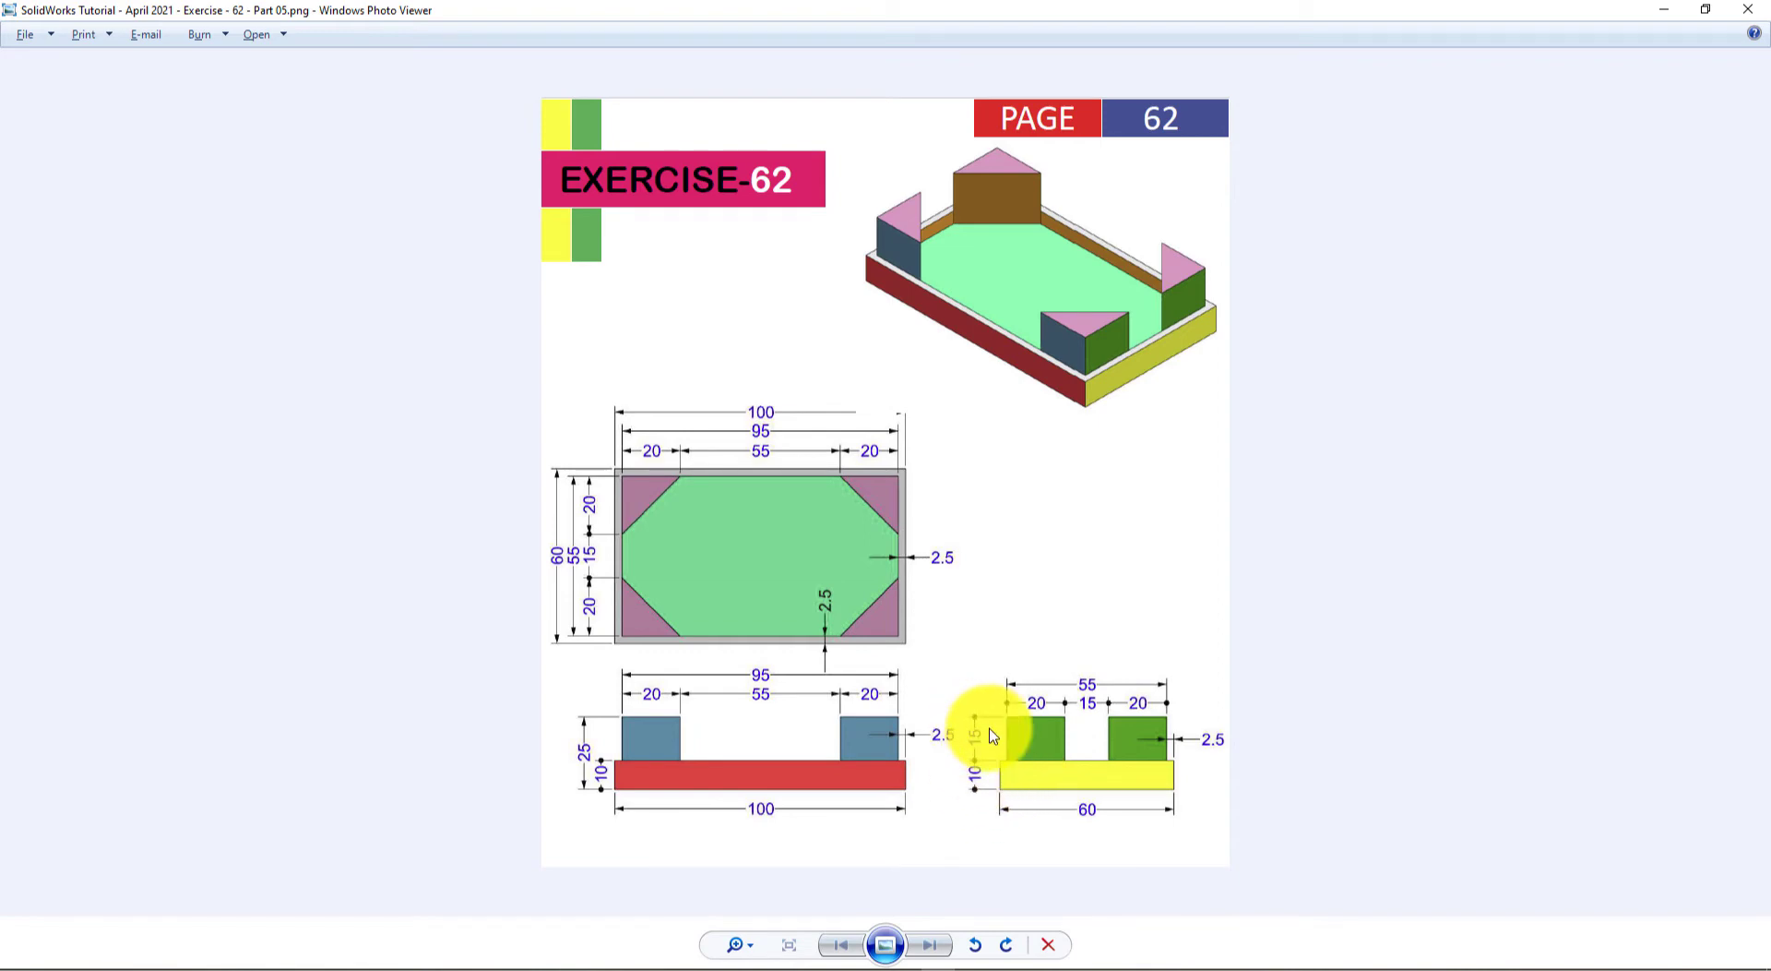
pyautogui.hotkey('alt', 'Tab')
# Start a Top Plane sketch and draw a horizontal centerline edge to edge
pyautogui.click(57, 369)
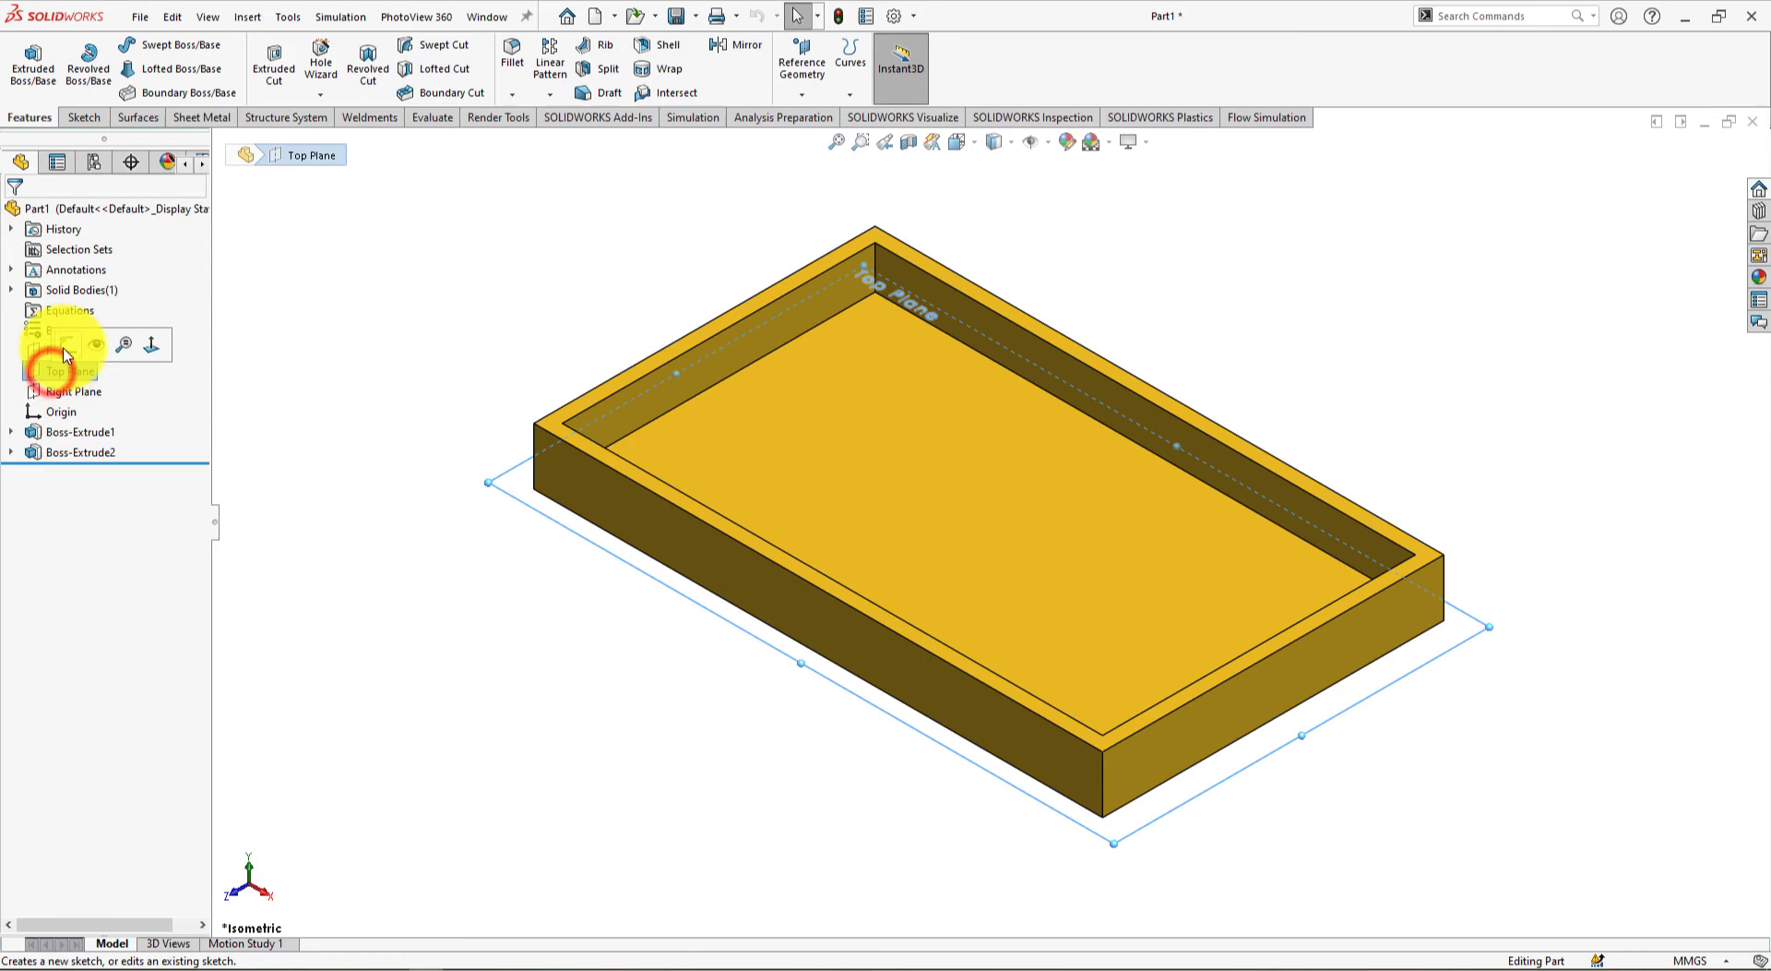
pyautogui.click(64, 347)
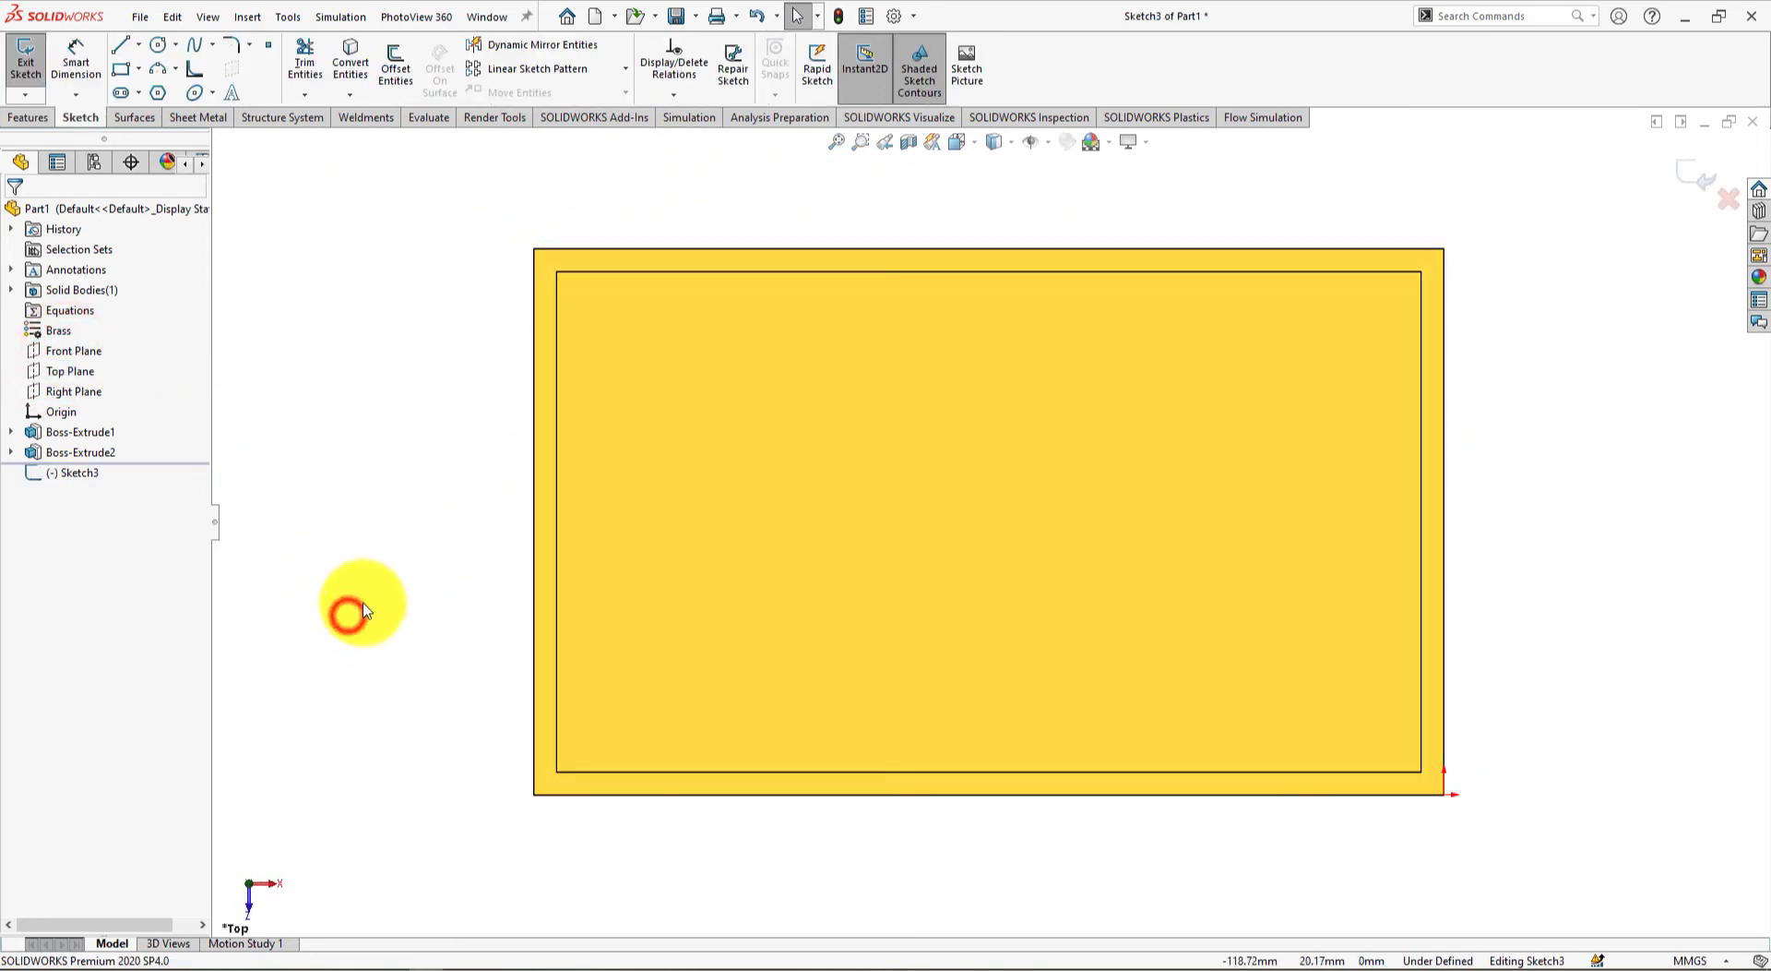
pyautogui.click(138, 44)
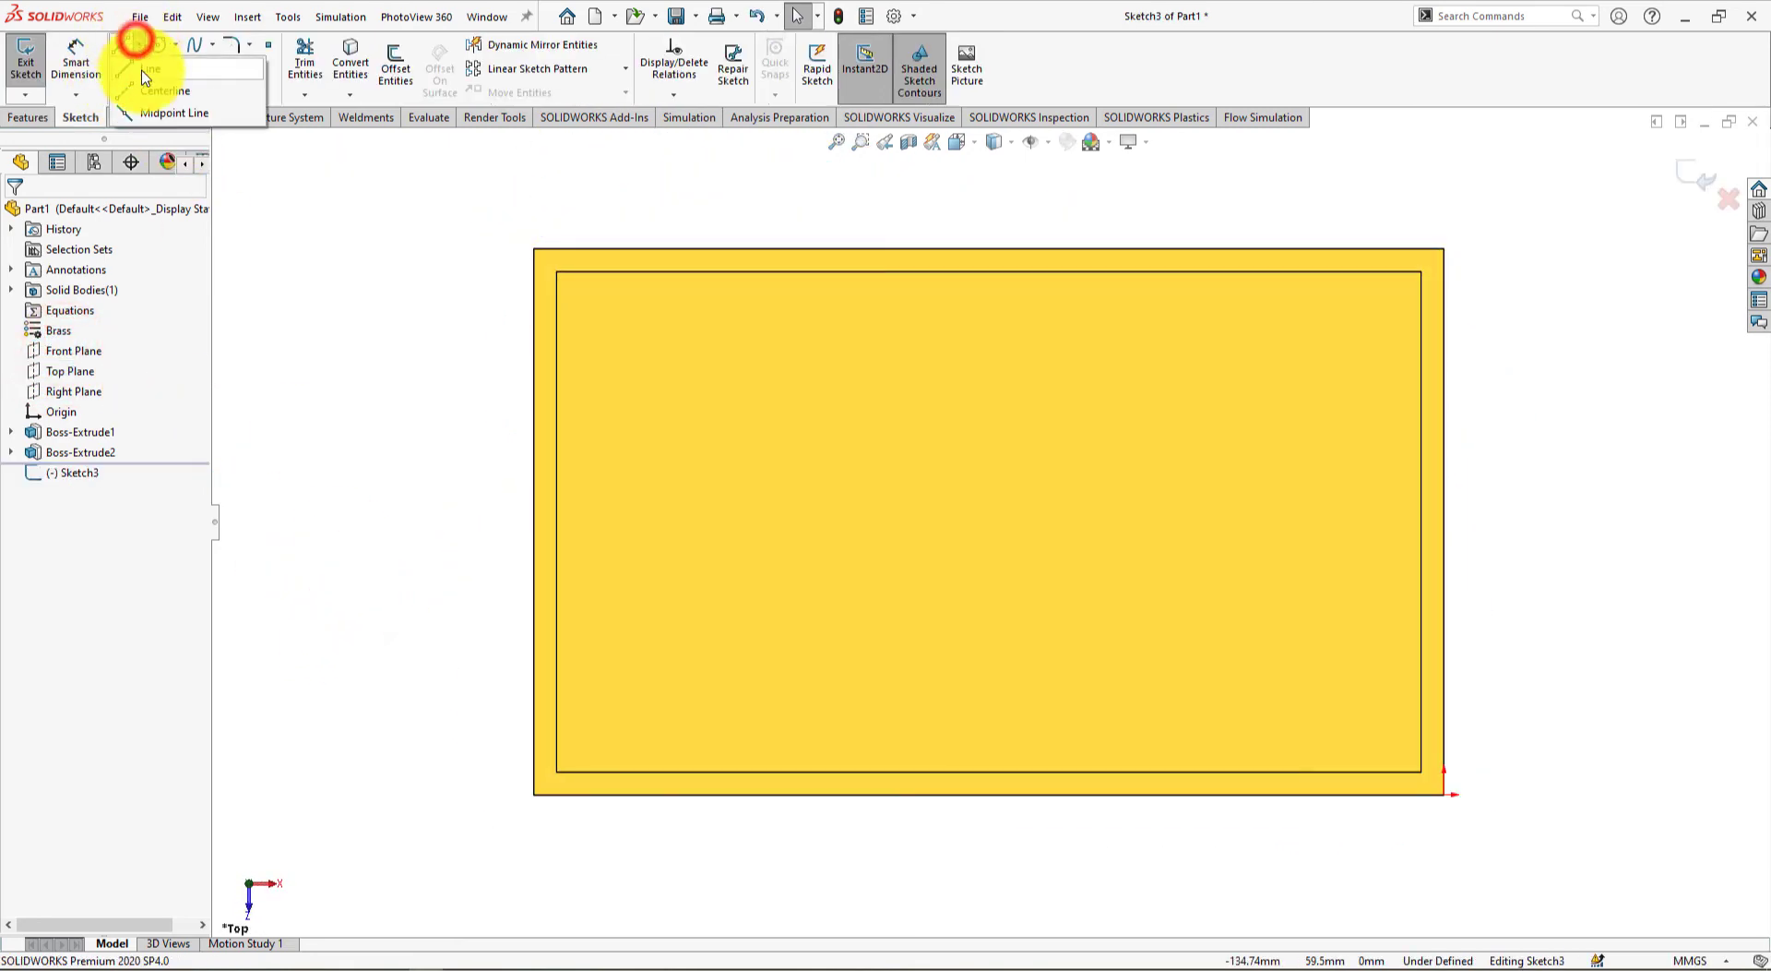
pyautogui.click(150, 78)
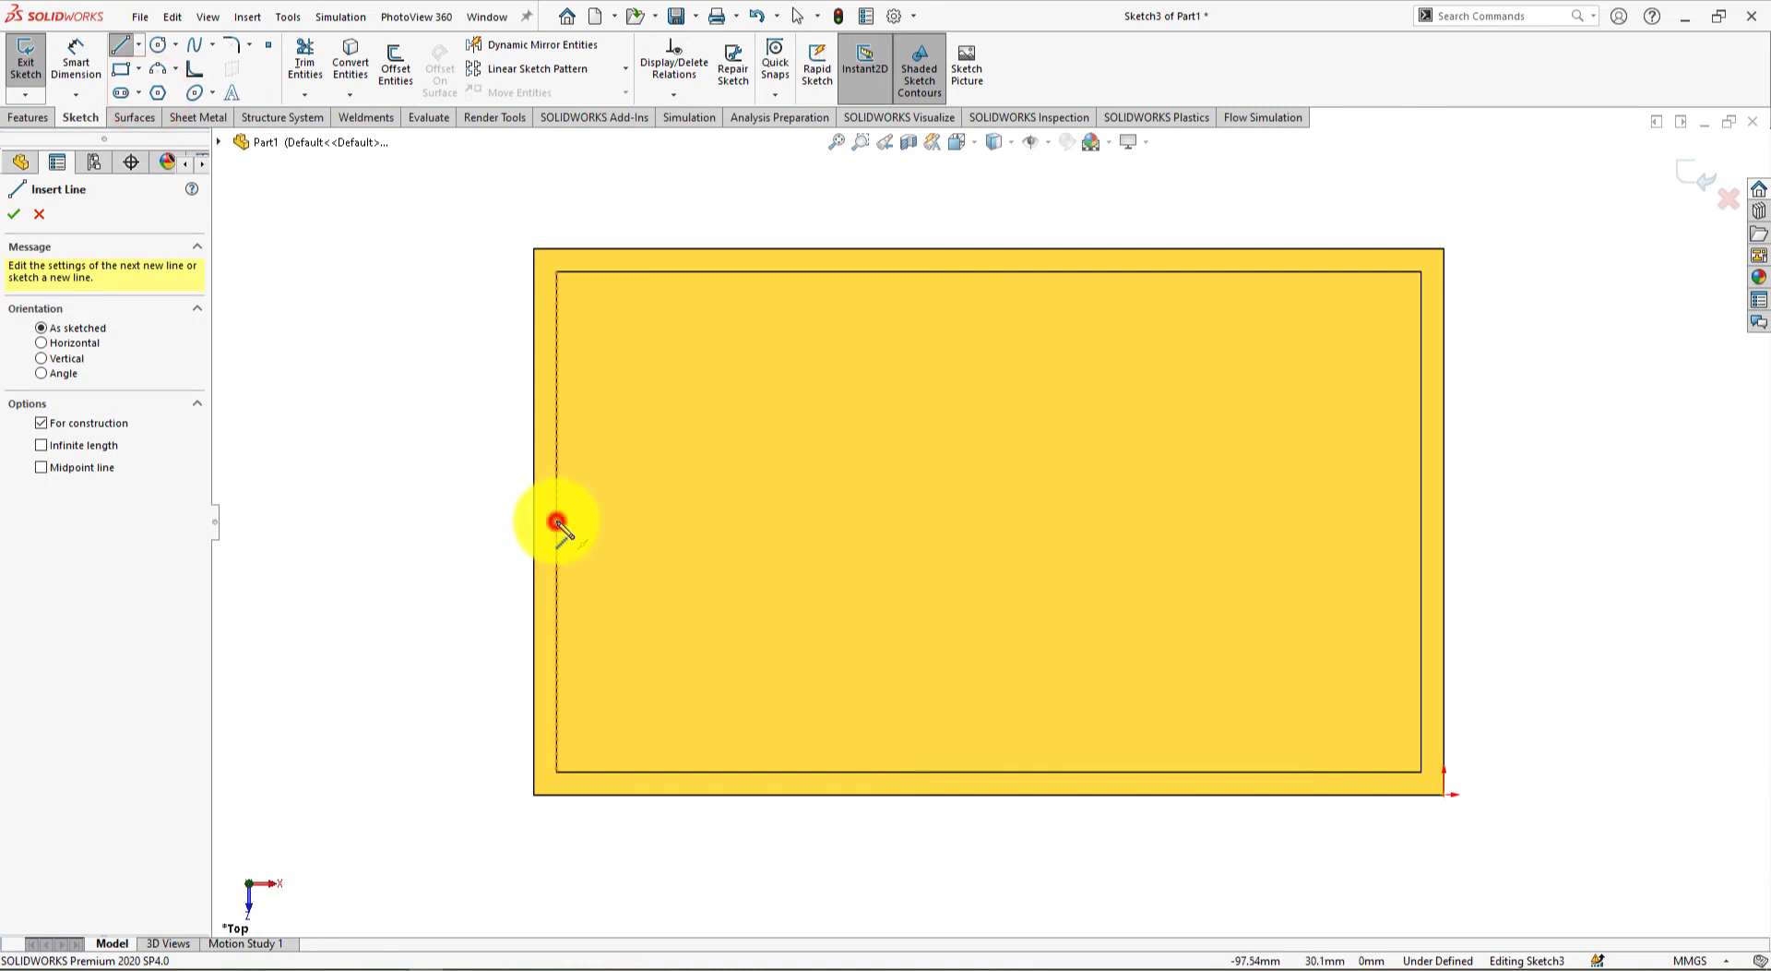
pyautogui.click(556, 523)
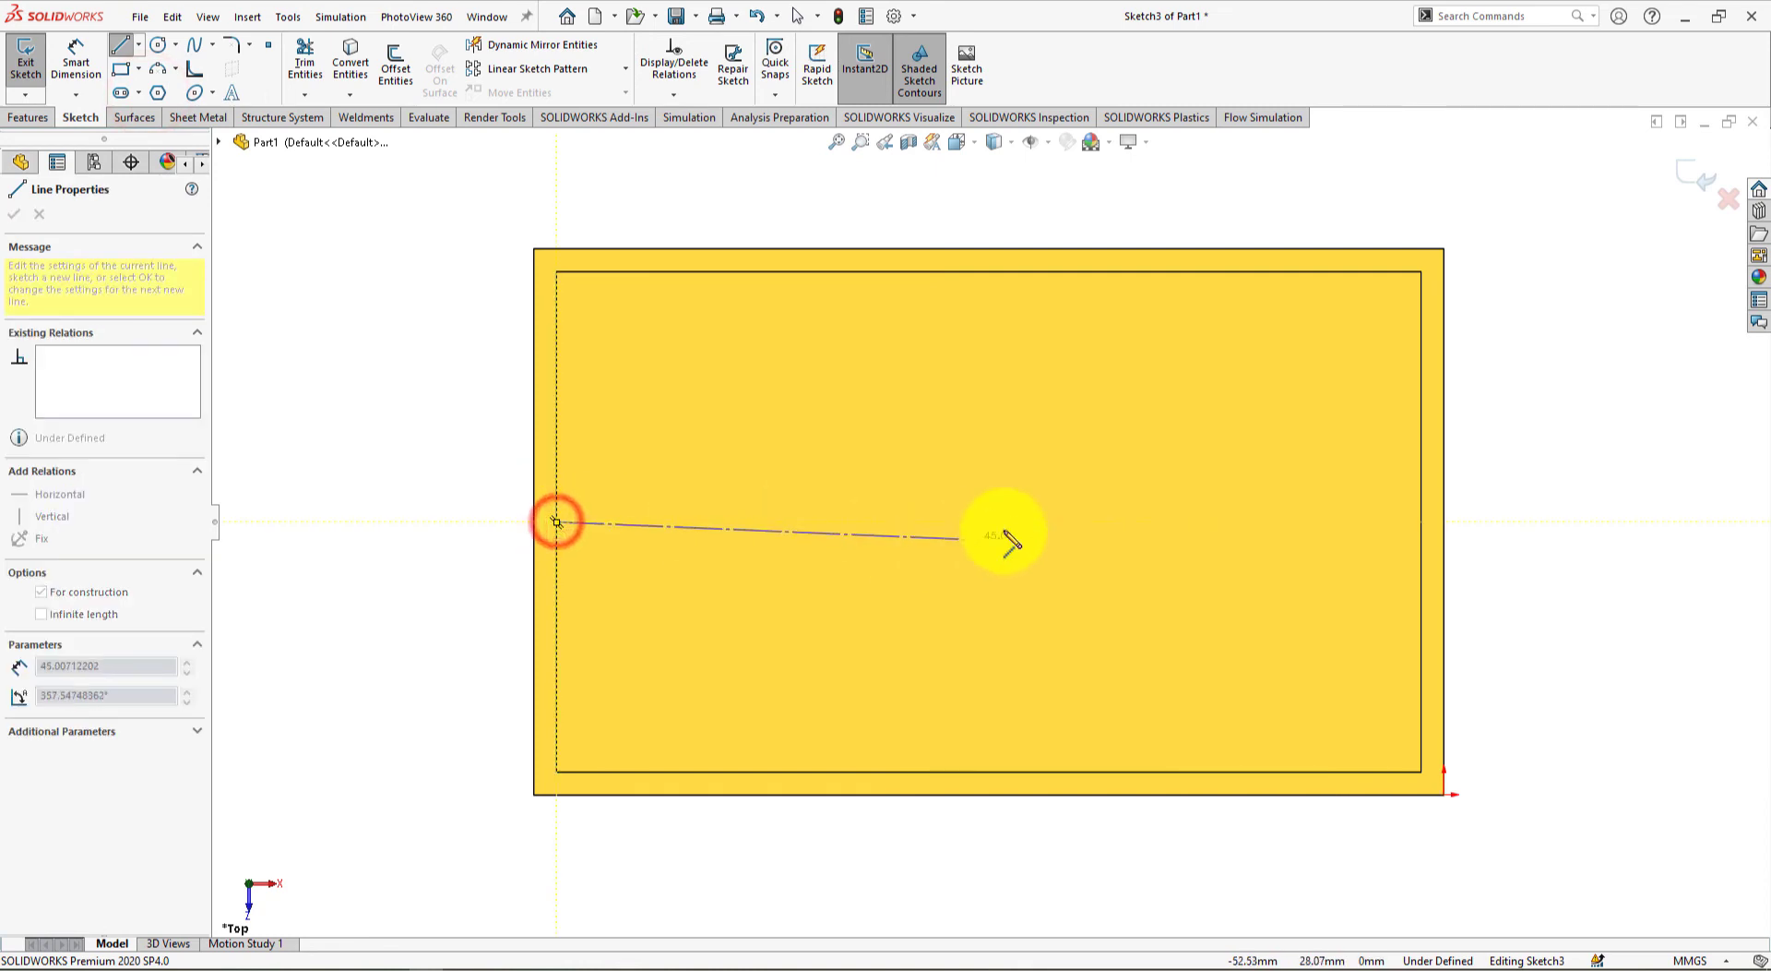
pyautogui.click(1422, 522)
pyautogui.doubleClick(1581, 487)
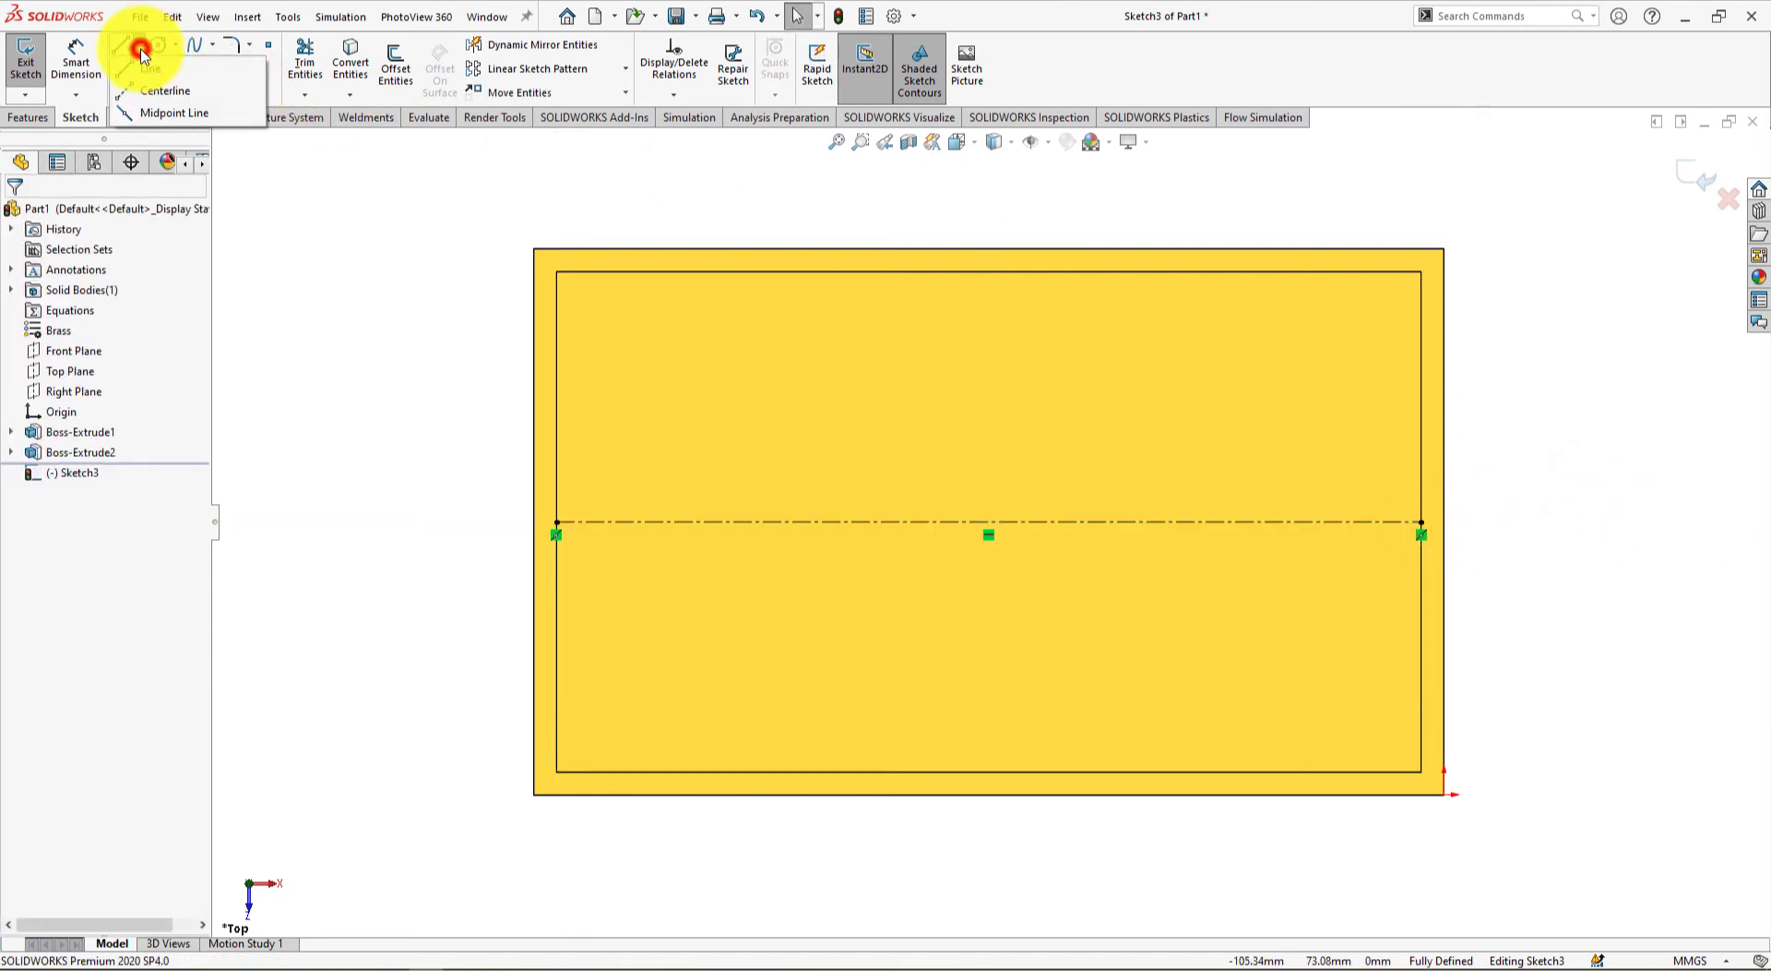
# Draw a vertical centerline between the top and bottom edge midpoints
pyautogui.click(152, 90)
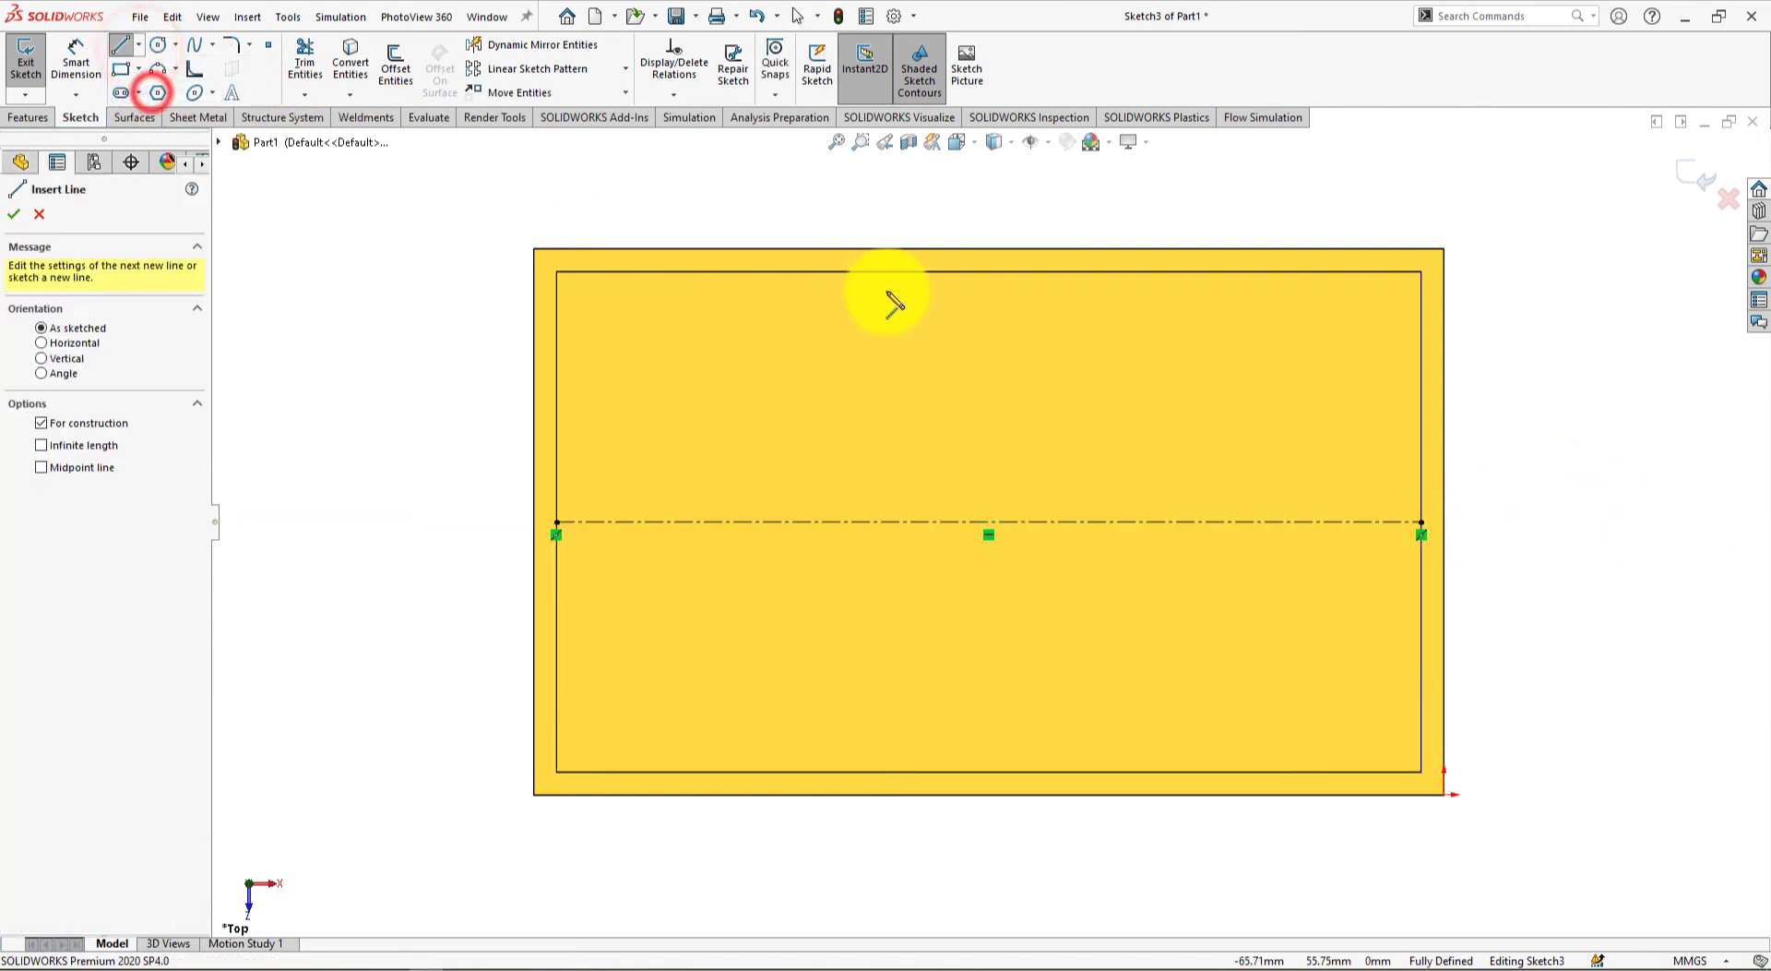
pyautogui.click(990, 272)
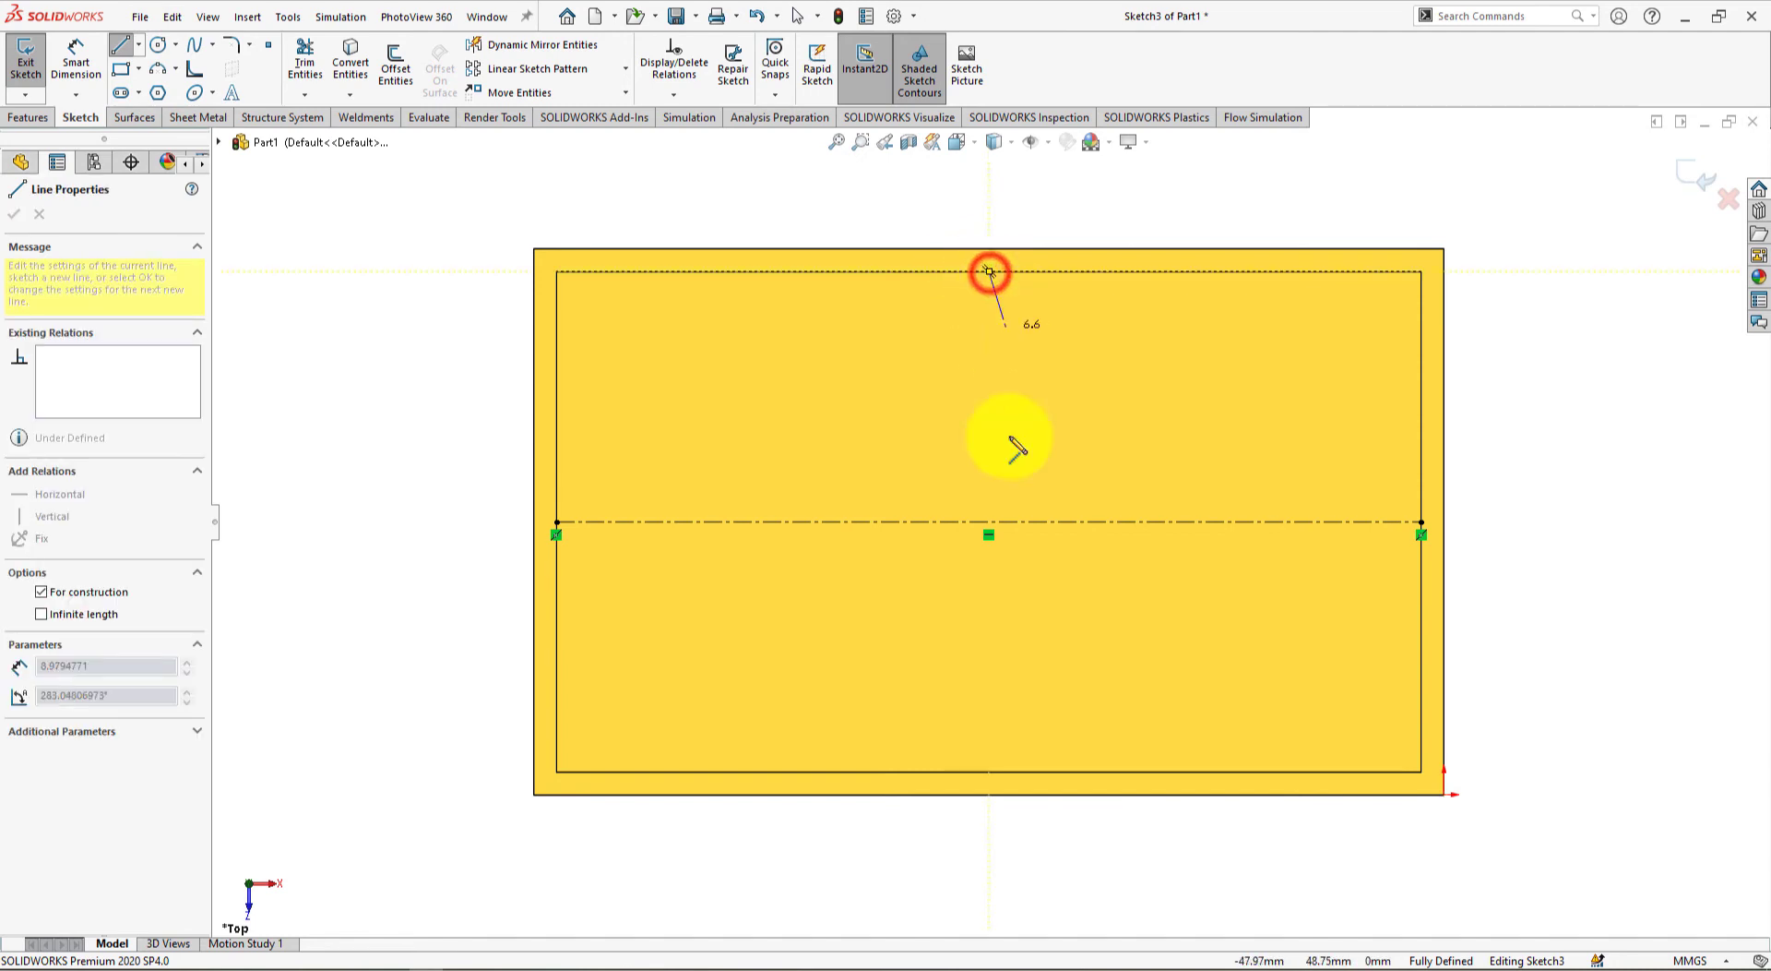
pyautogui.click(989, 772)
pyautogui.rightClick(1531, 506)
pyautogui.click(1594, 507)
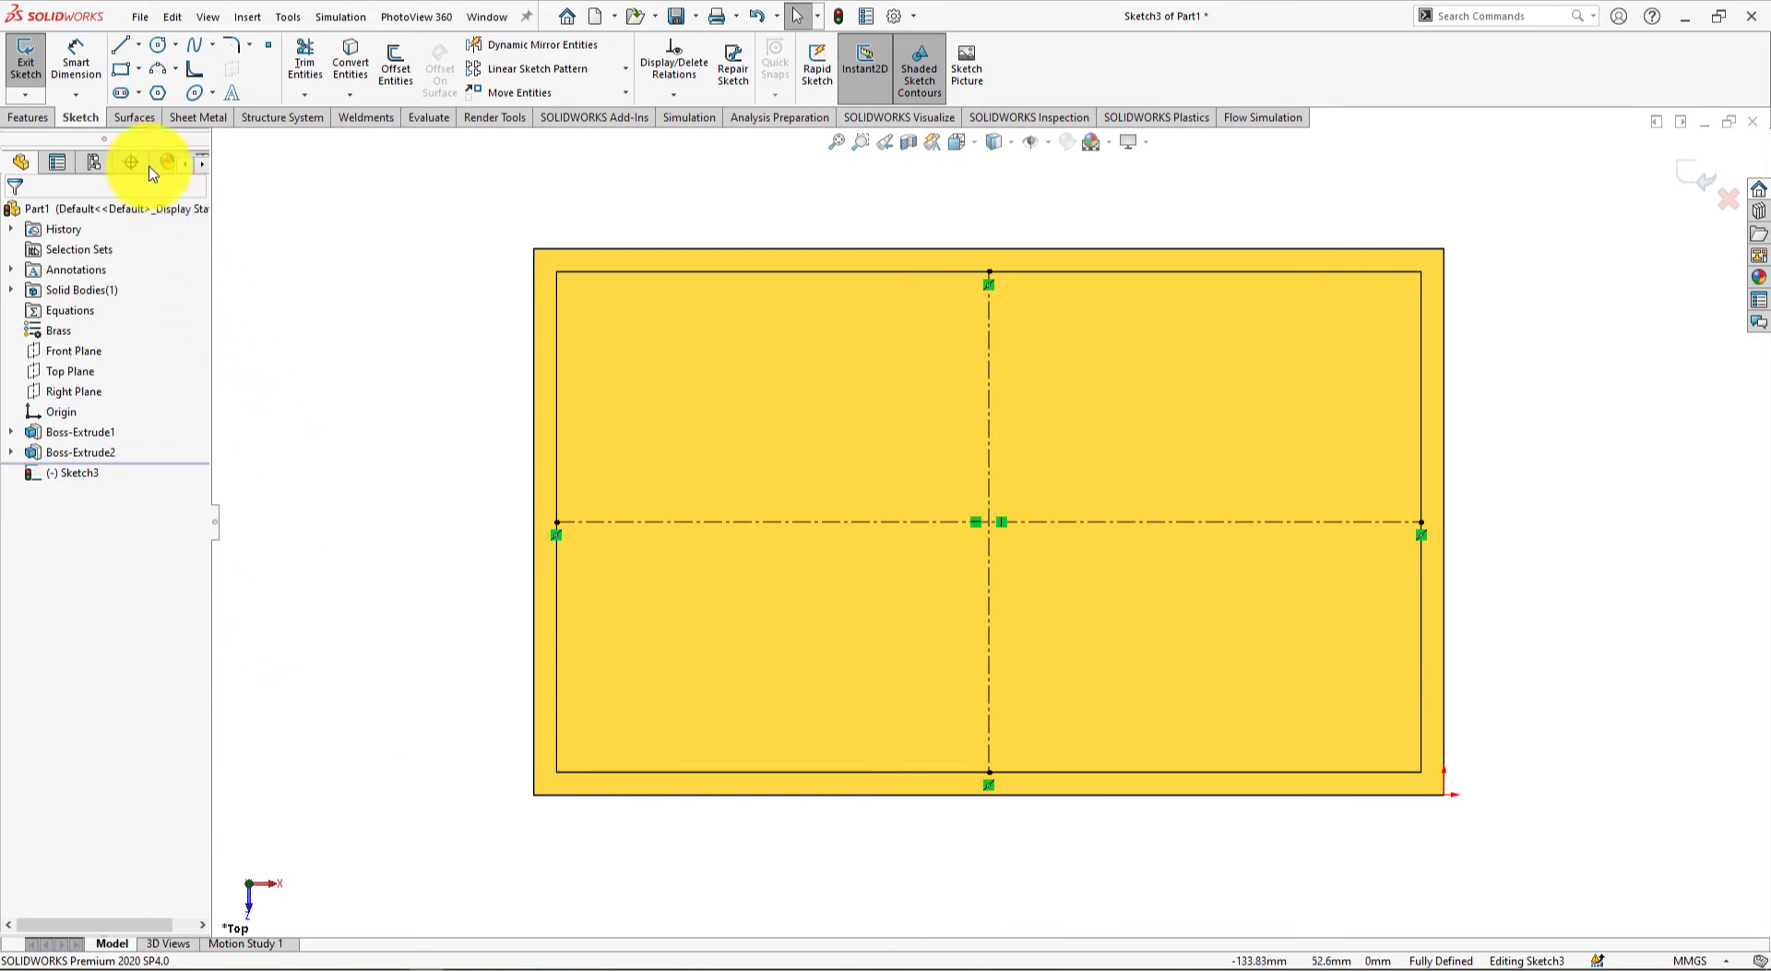
# Draw a closed right triangle with vertical, diagonal and horizontal lines in the bottom-left inner corner
pyautogui.click(121, 43)
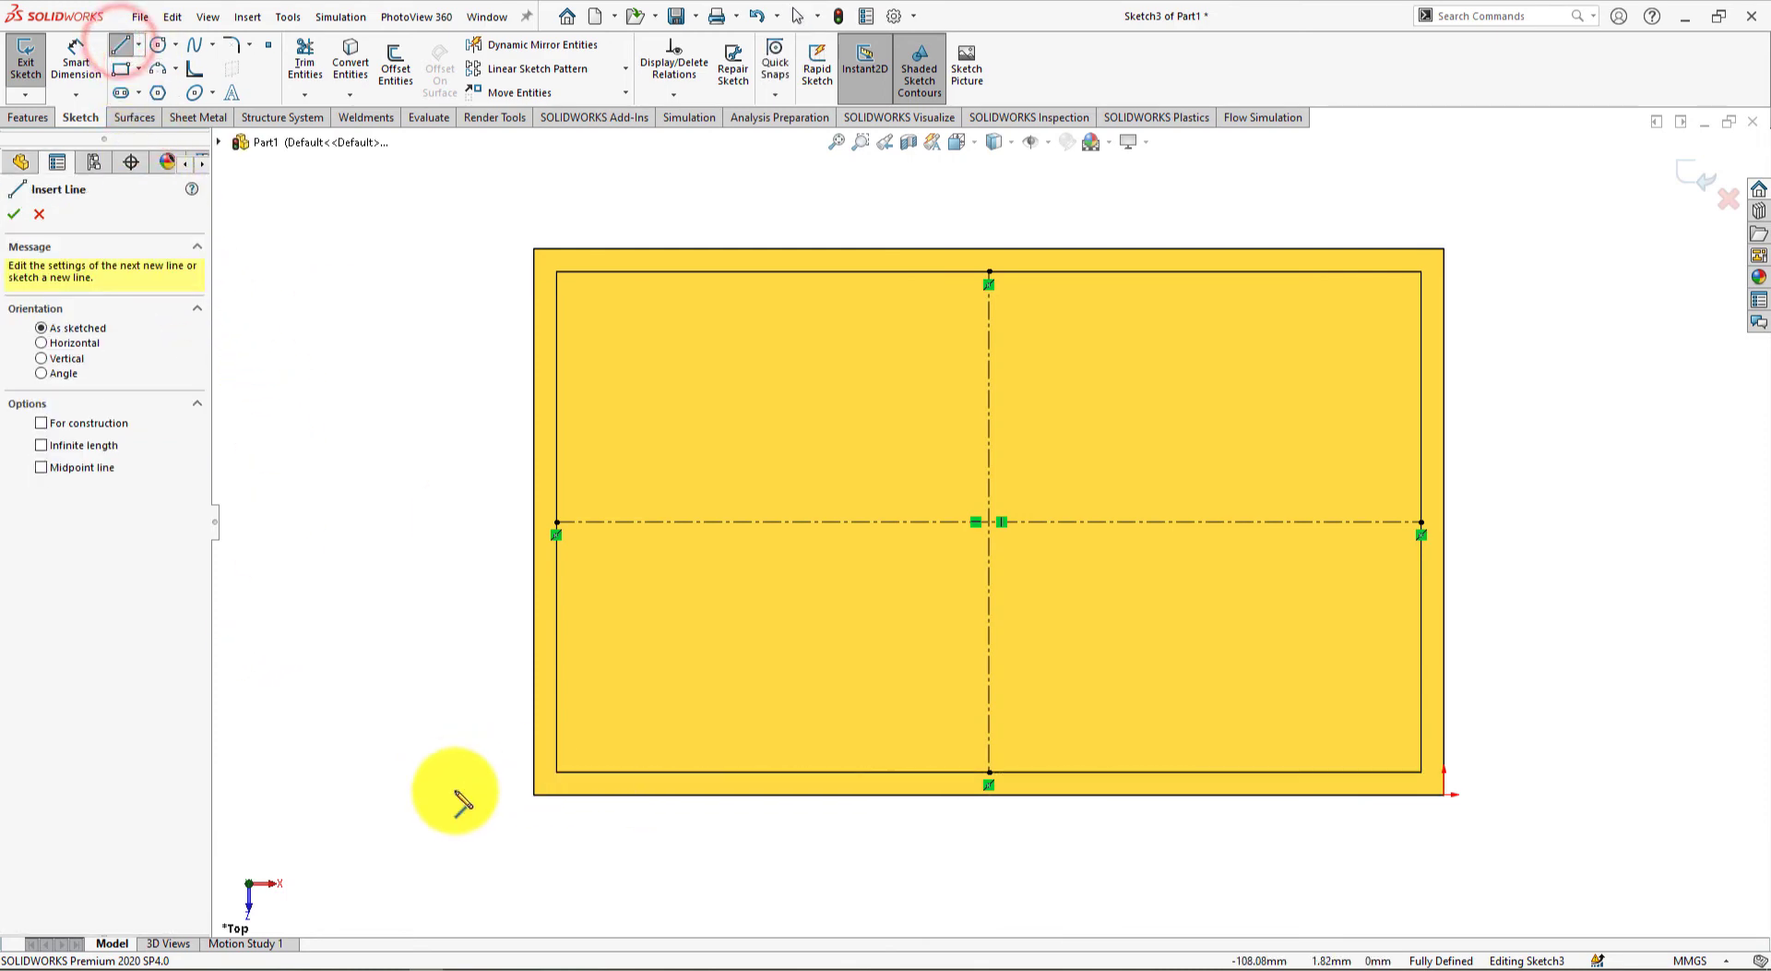
pyautogui.hotkey('alt', 'Tab')
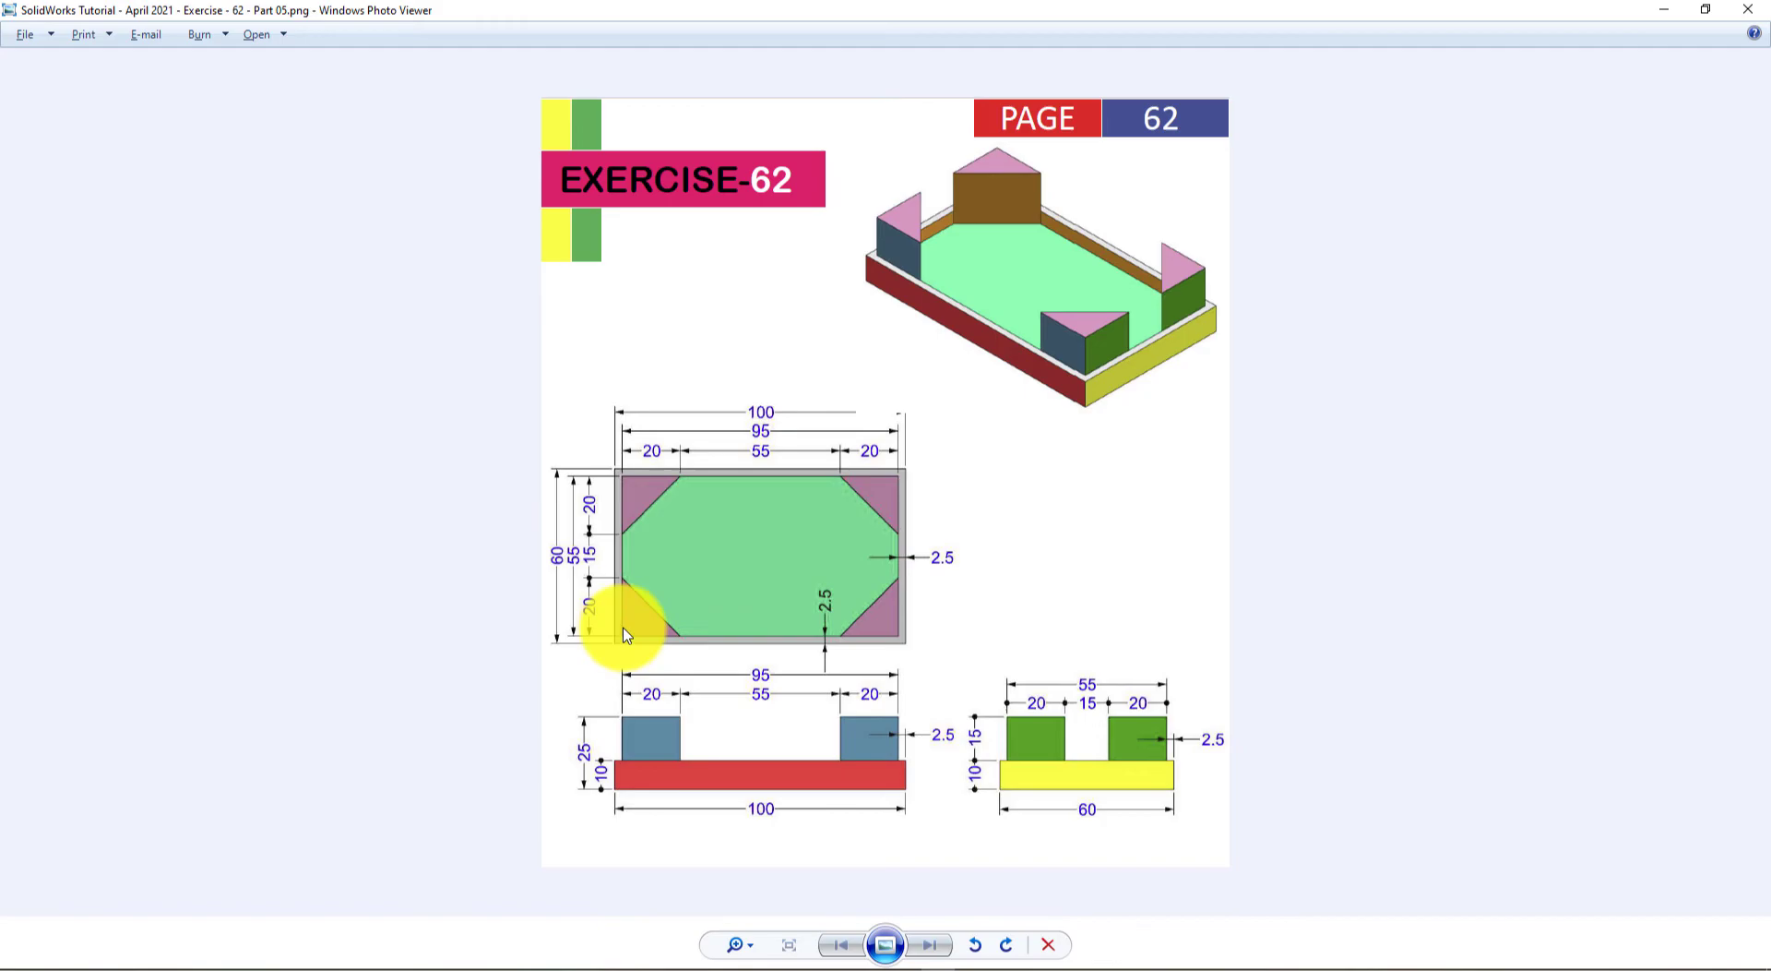
pyautogui.hotkey('alt', 'Tab')
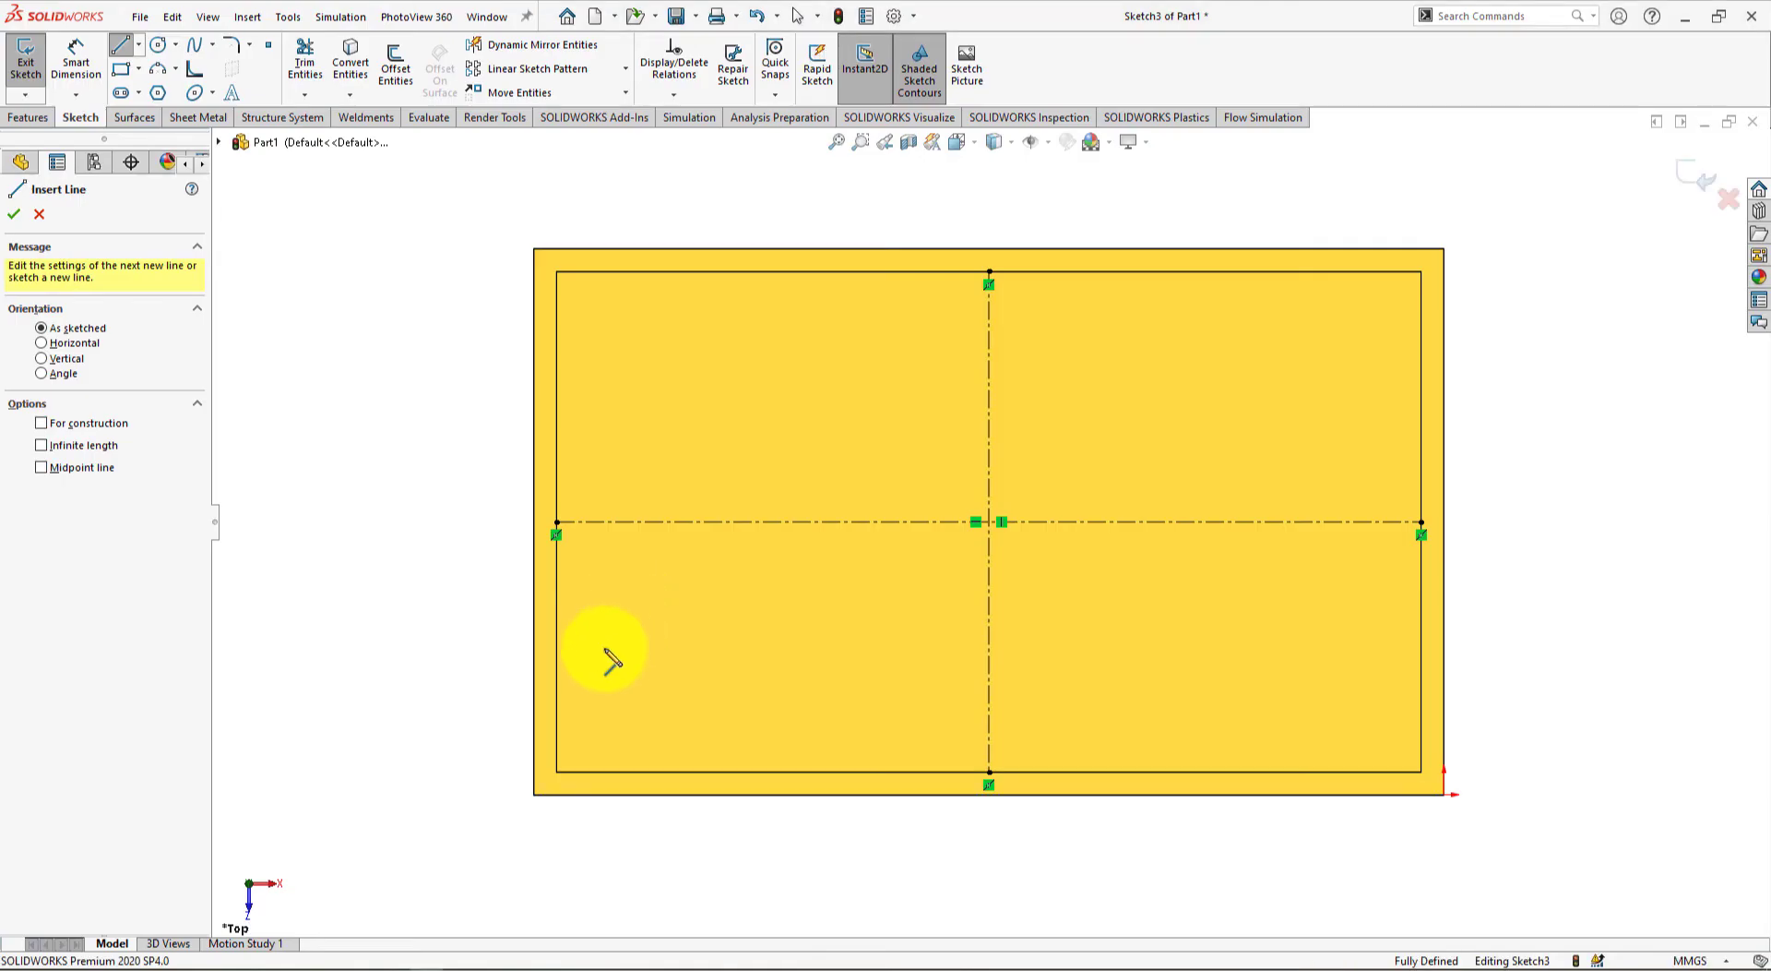
pyautogui.click(558, 771)
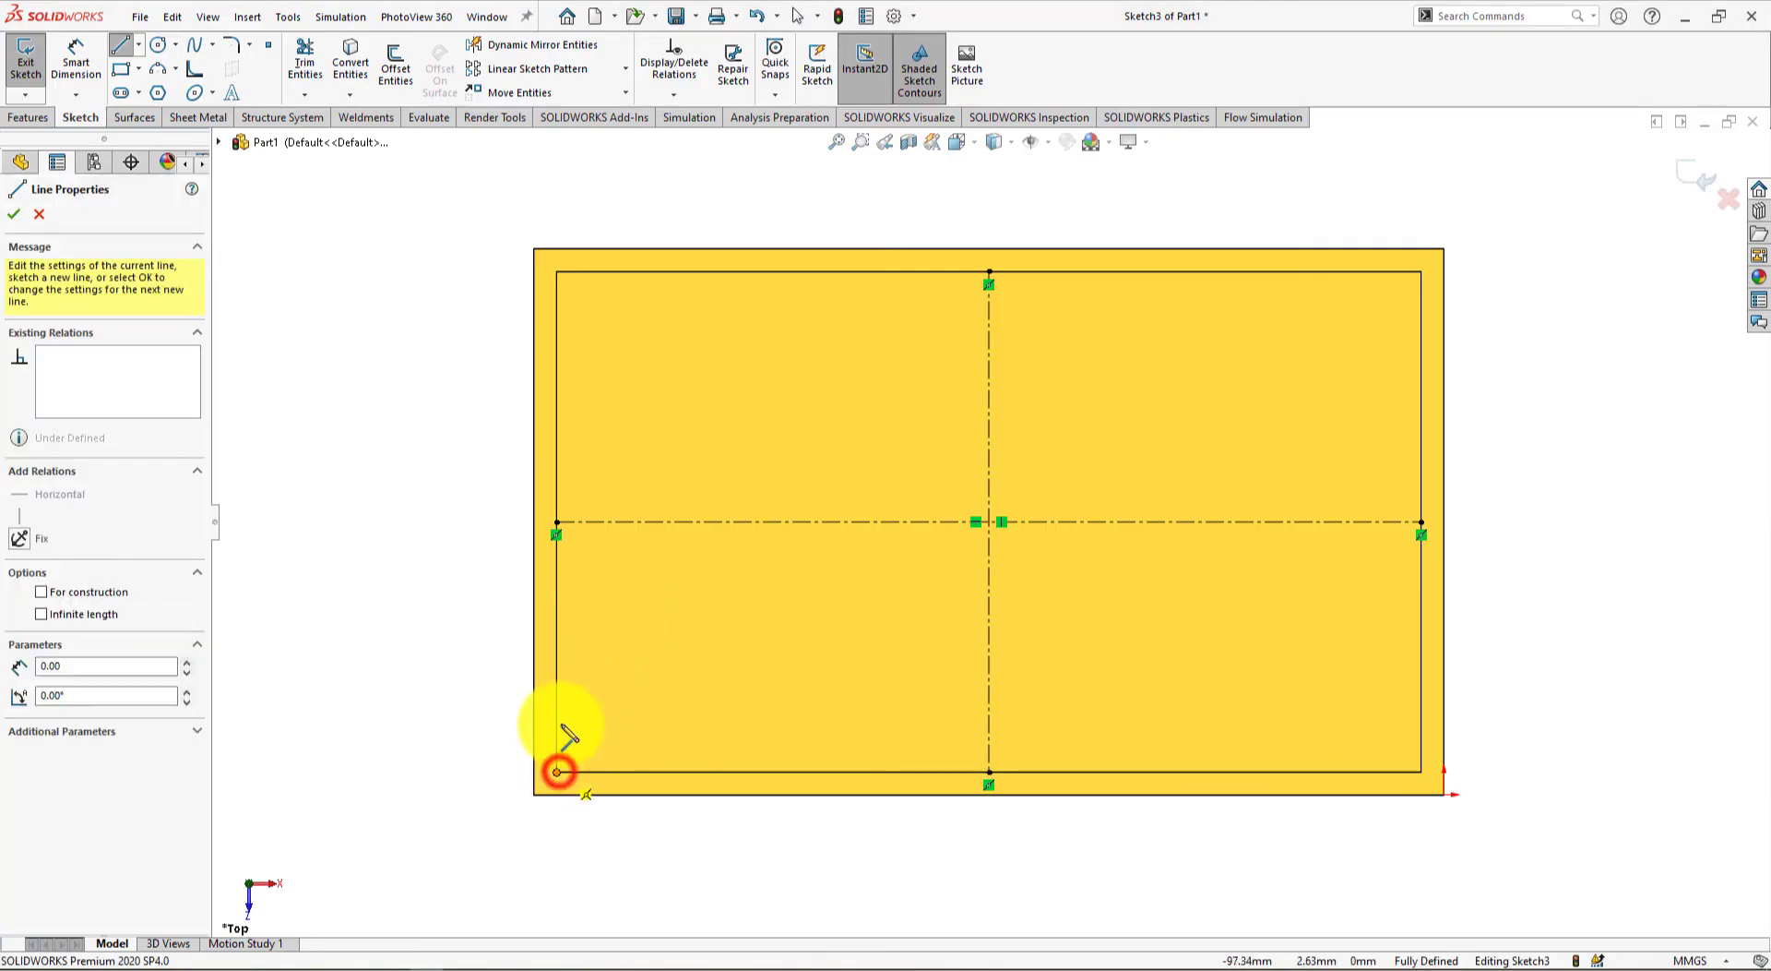
pyautogui.click(556, 673)
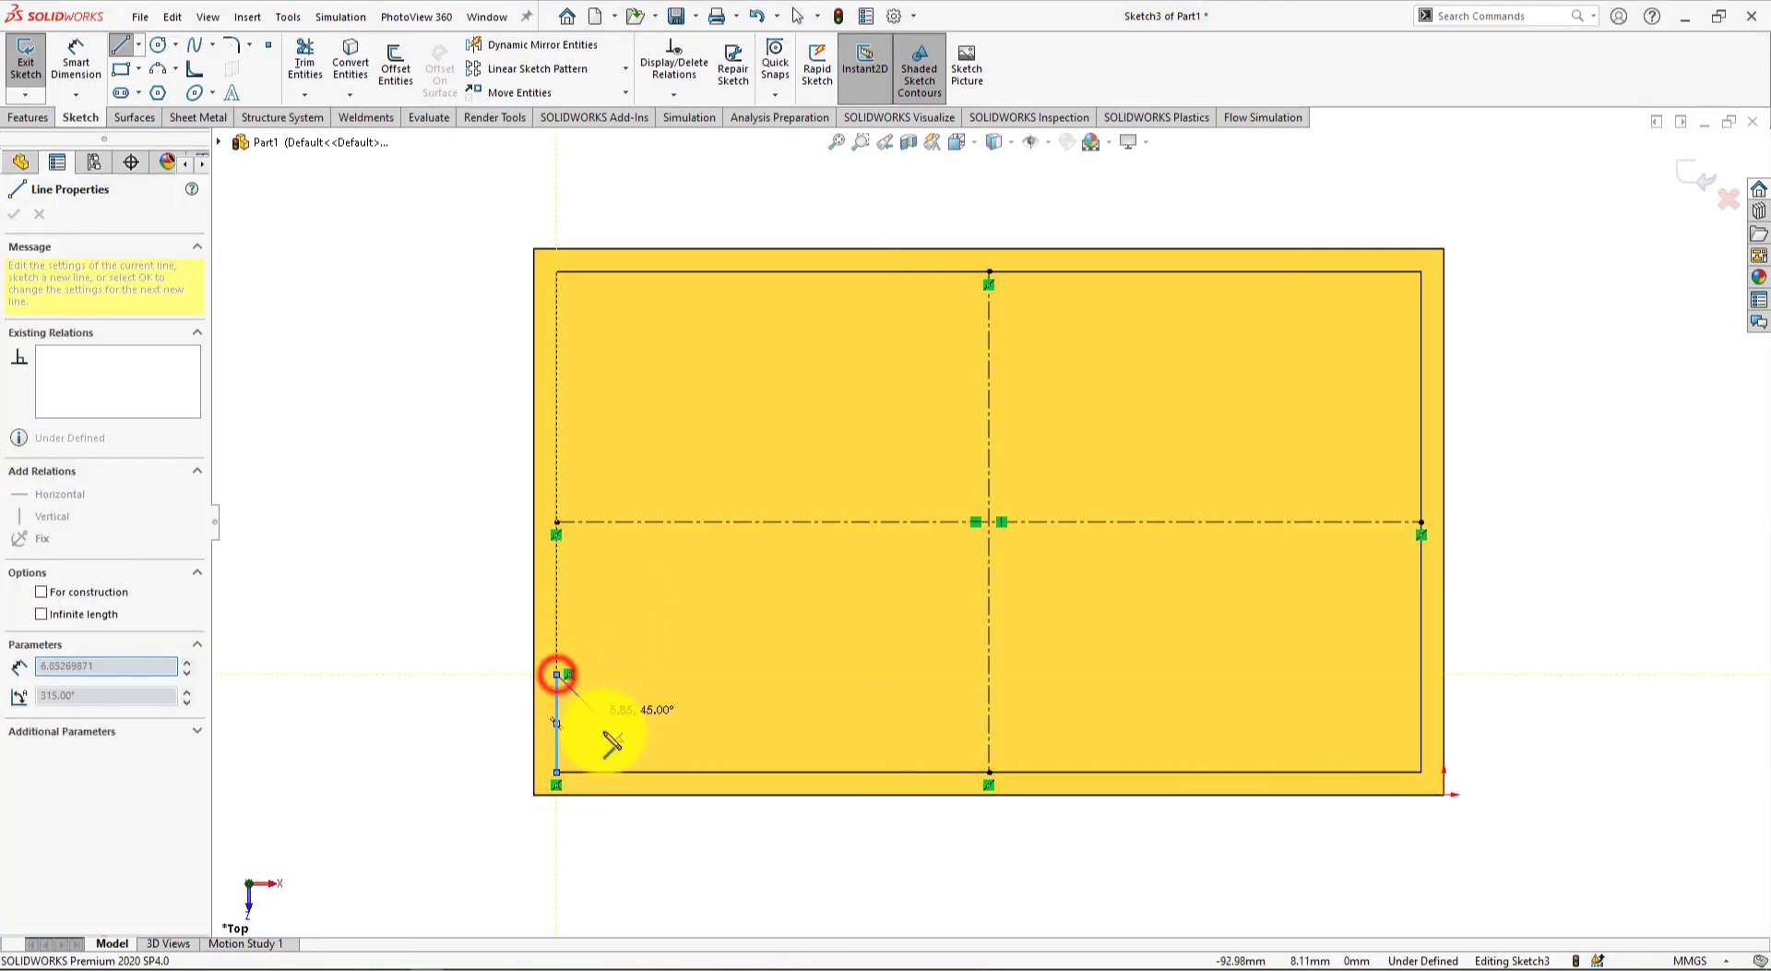
pyautogui.click(638, 771)
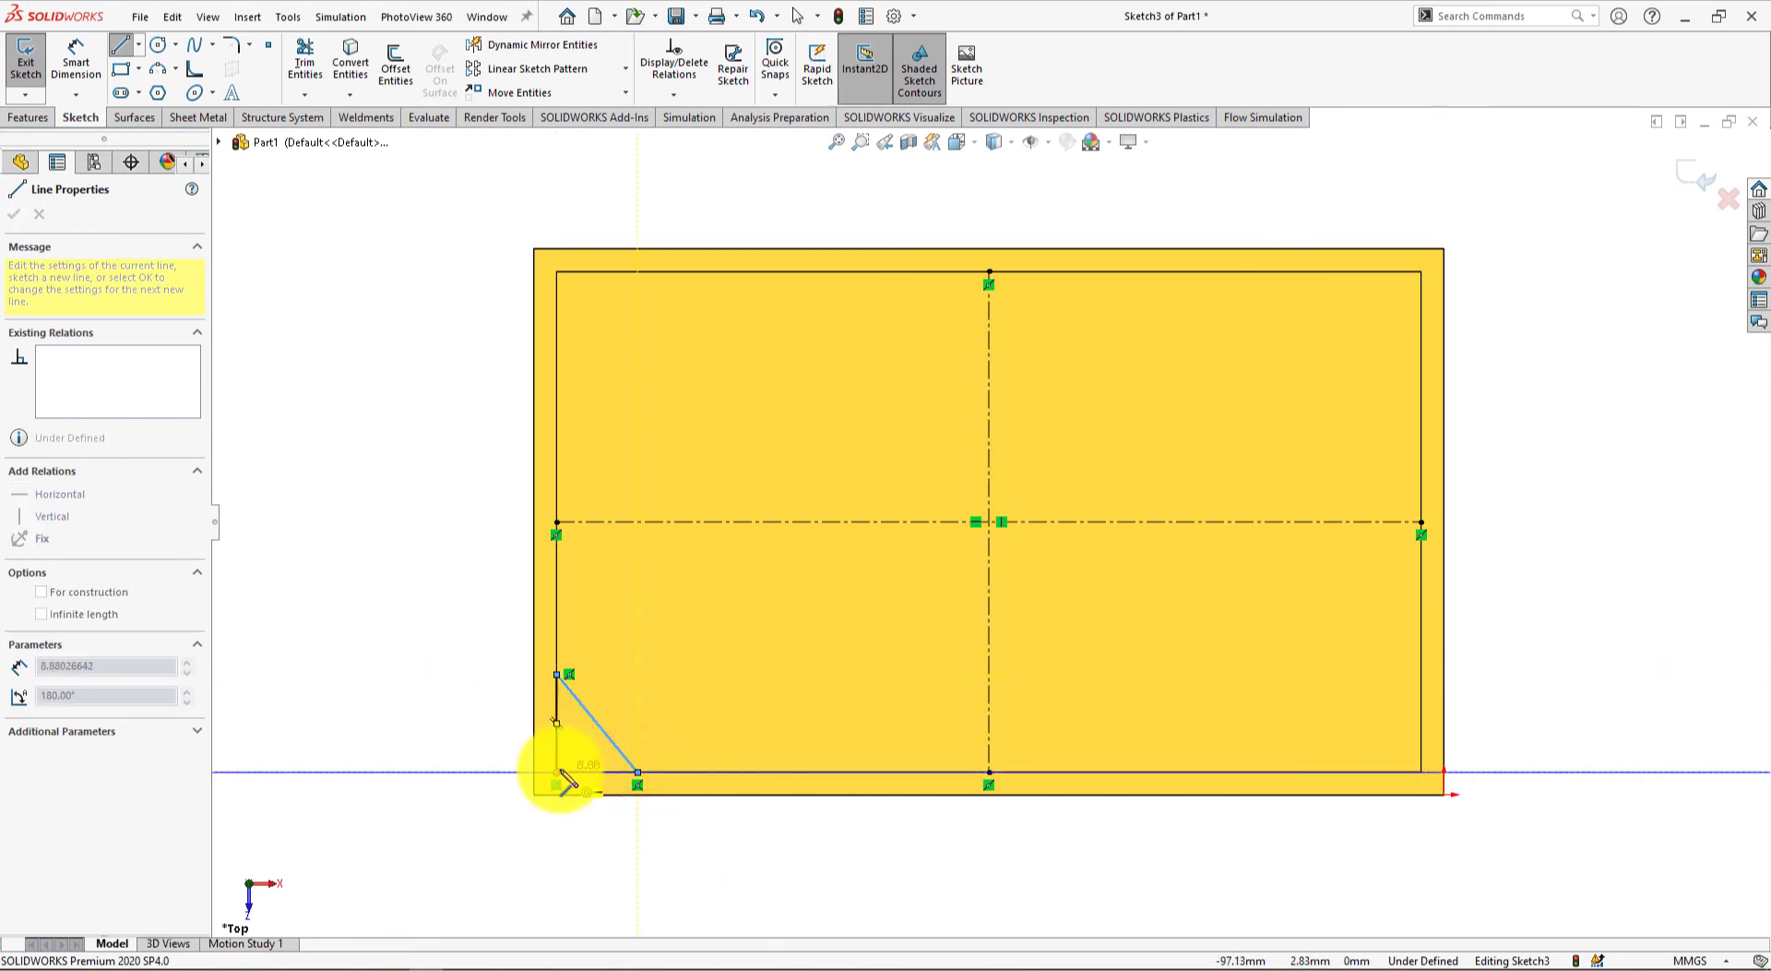
pyautogui.click(556, 771)
pyautogui.rightClick(416, 690)
pyautogui.click(461, 694)
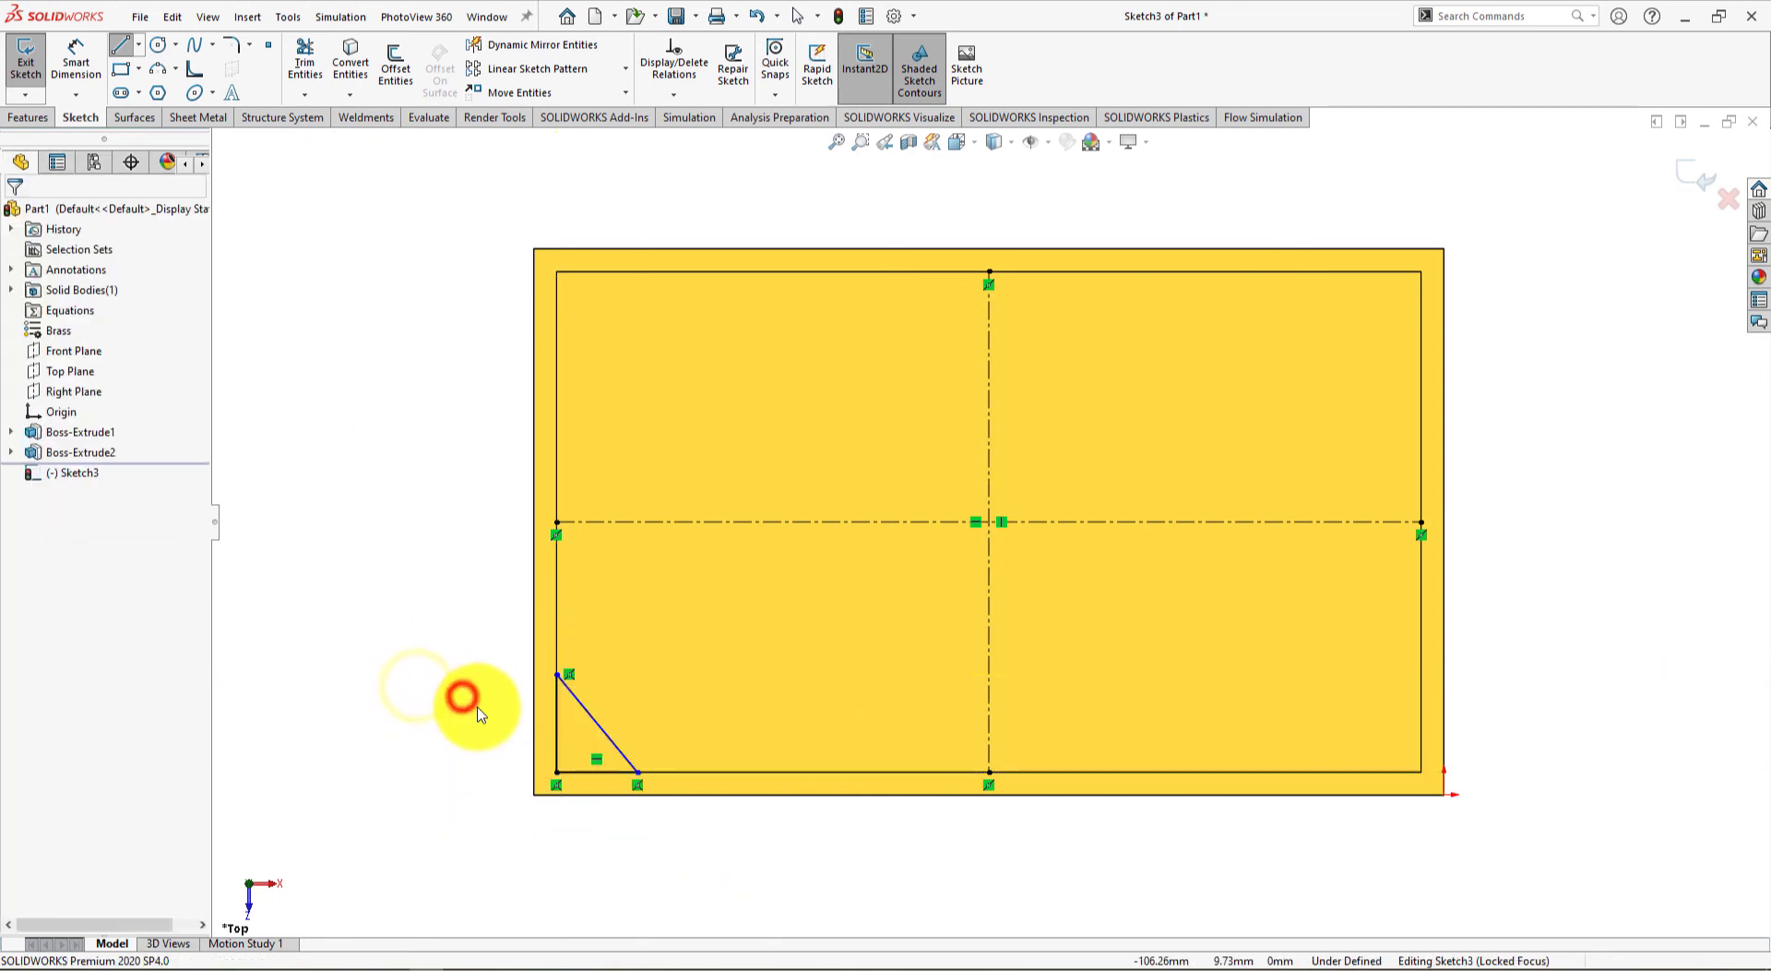
pyautogui.hotkey('alt', 'Tab')
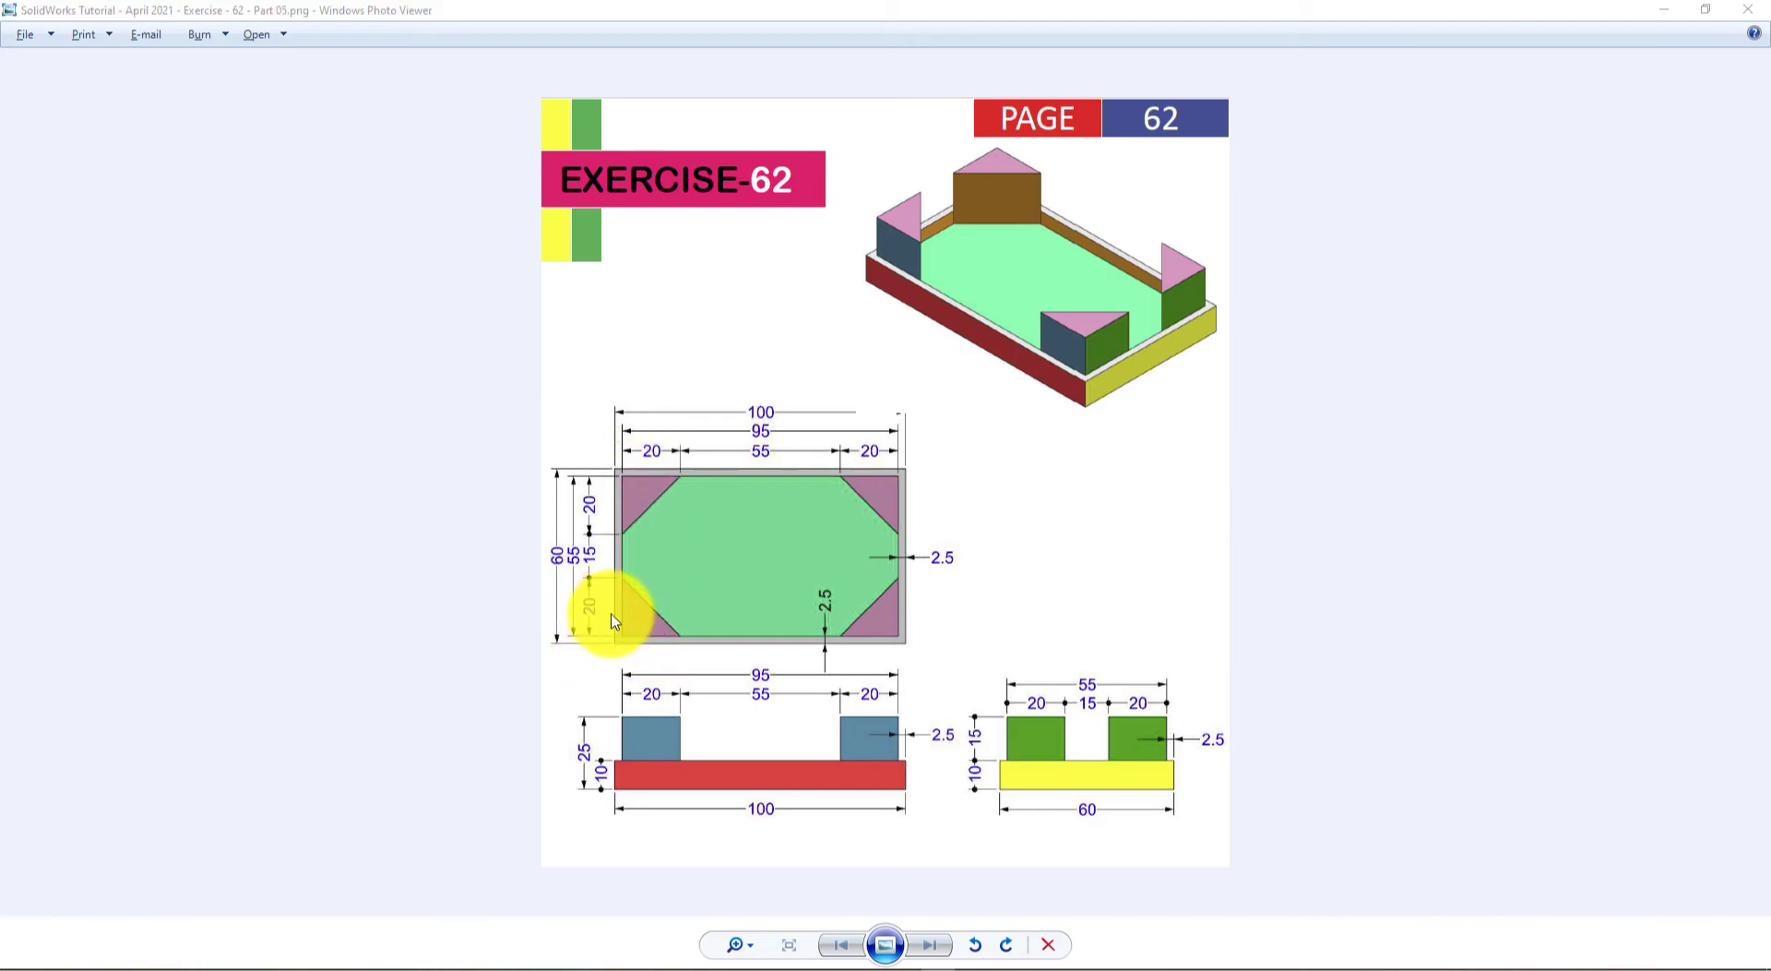
pyautogui.hotkey('alt', 'Tab')
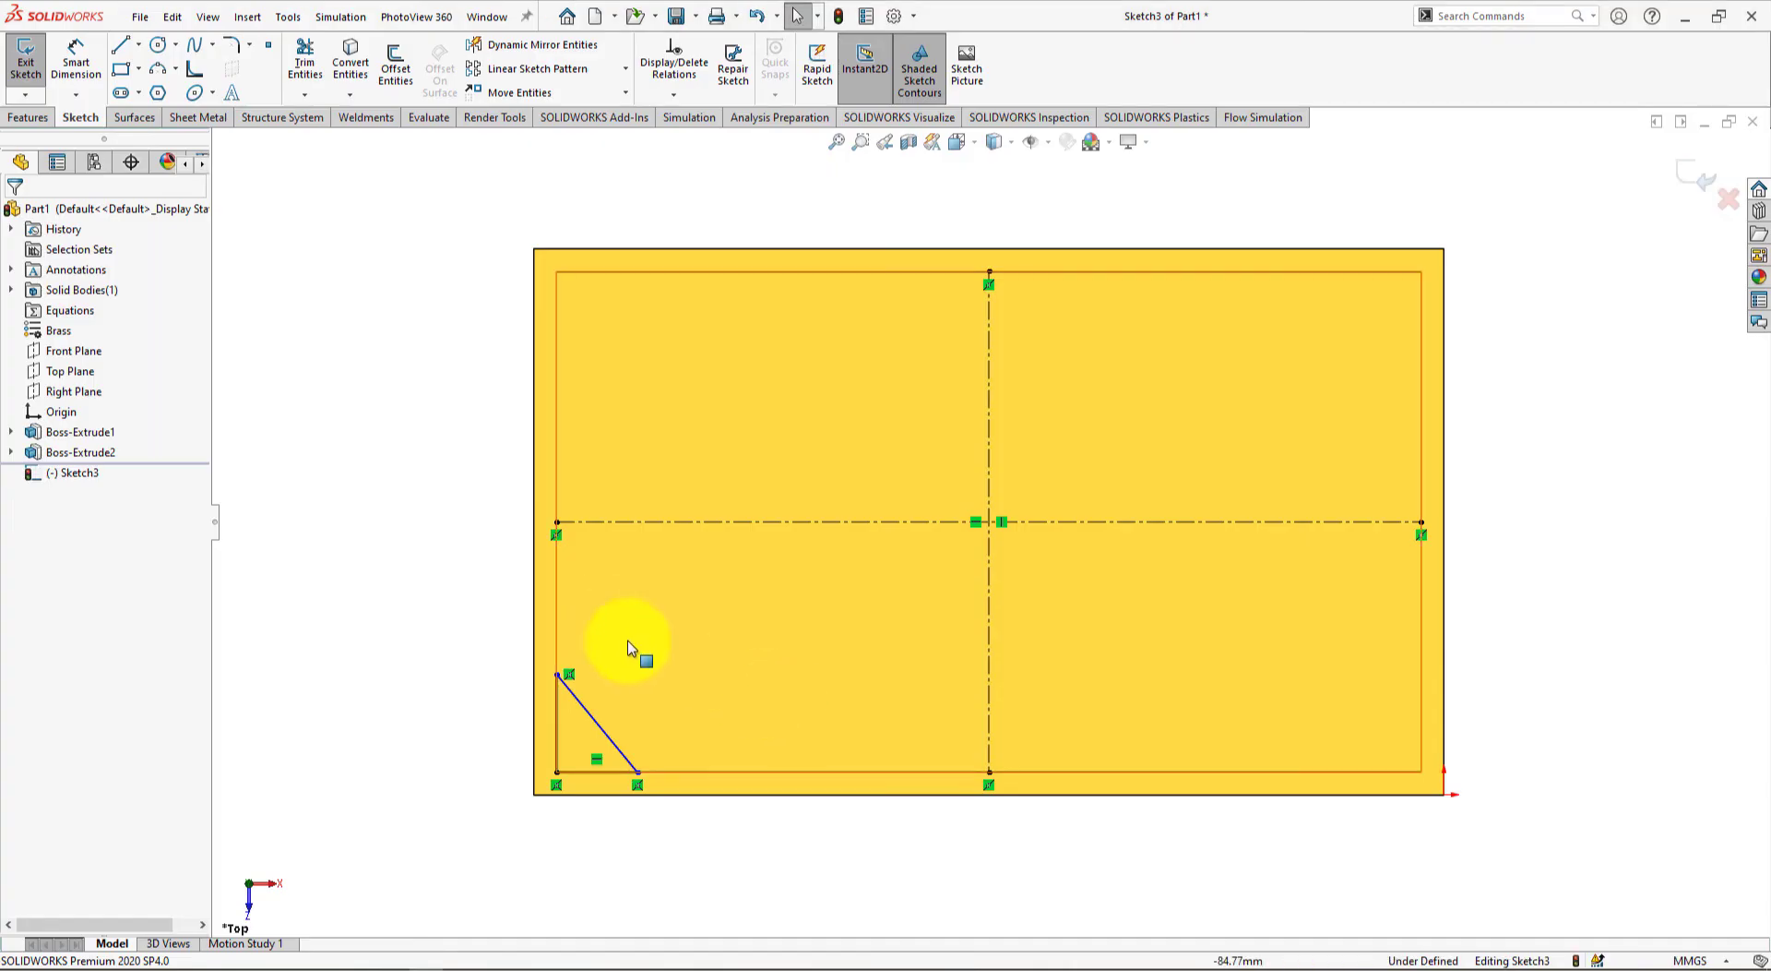
# Apply an Equal relation to the corner triangle's vertical and bottom legs
pyautogui.click(558, 738)
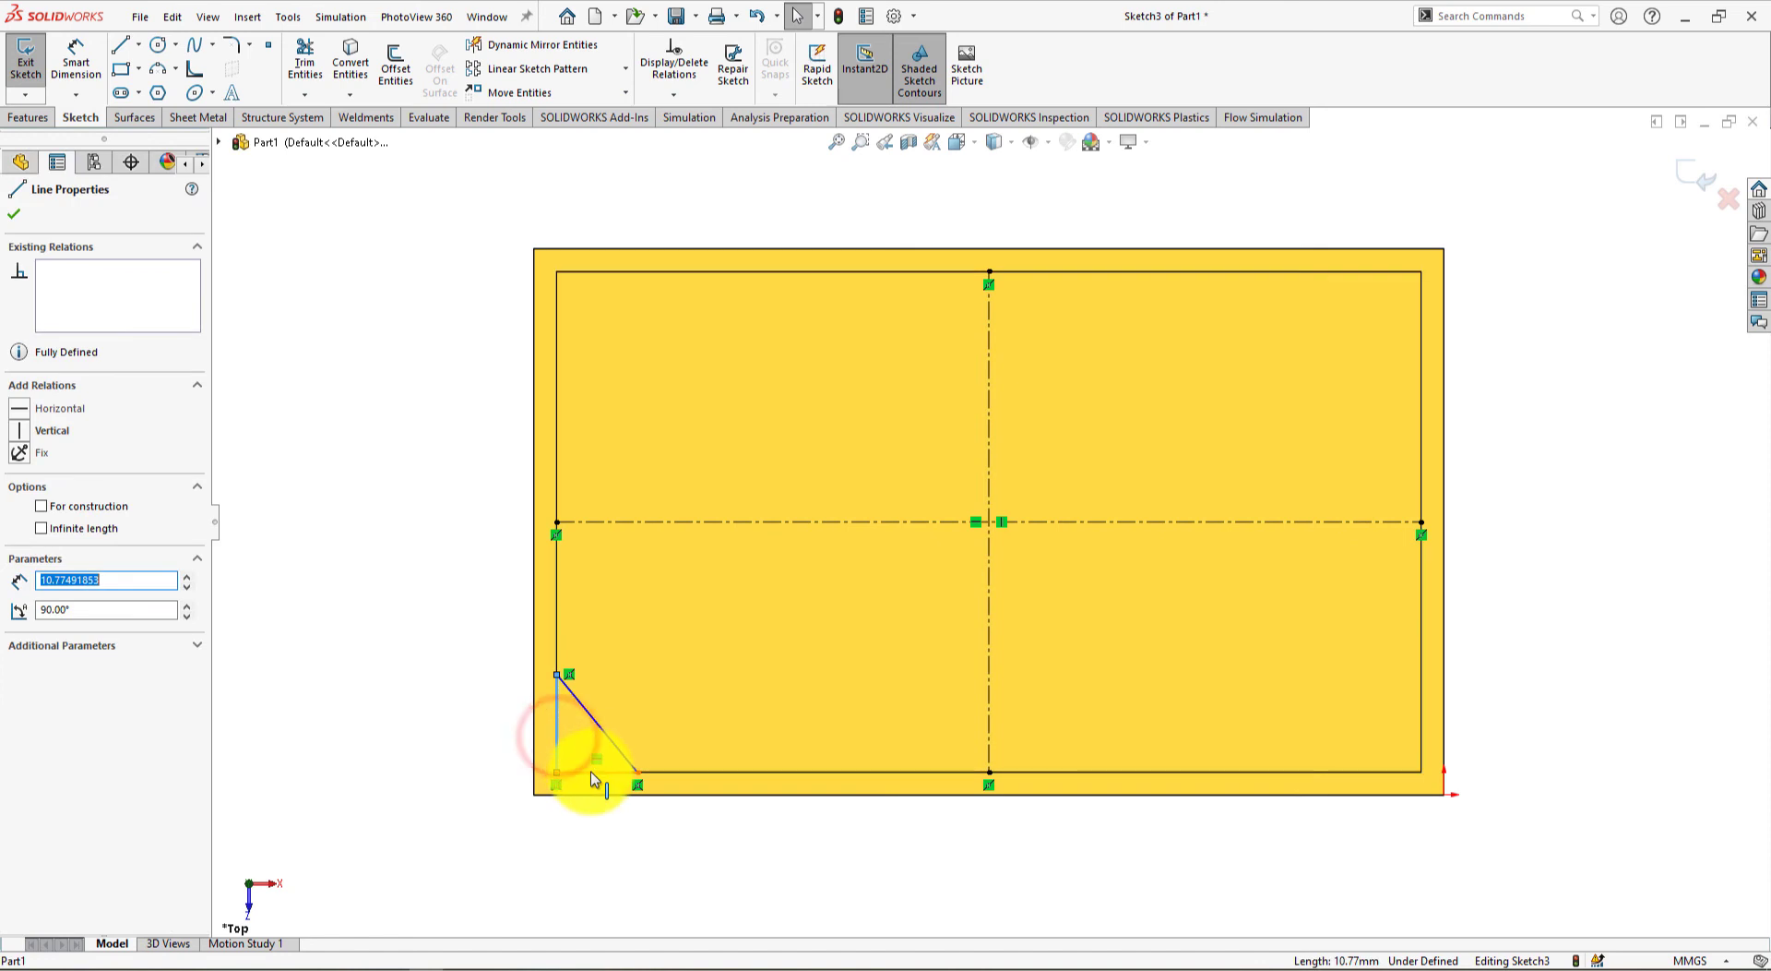
pyautogui.keyDown('ctrl'); pyautogui.click(594, 775); pyautogui.keyUp('ctrl')
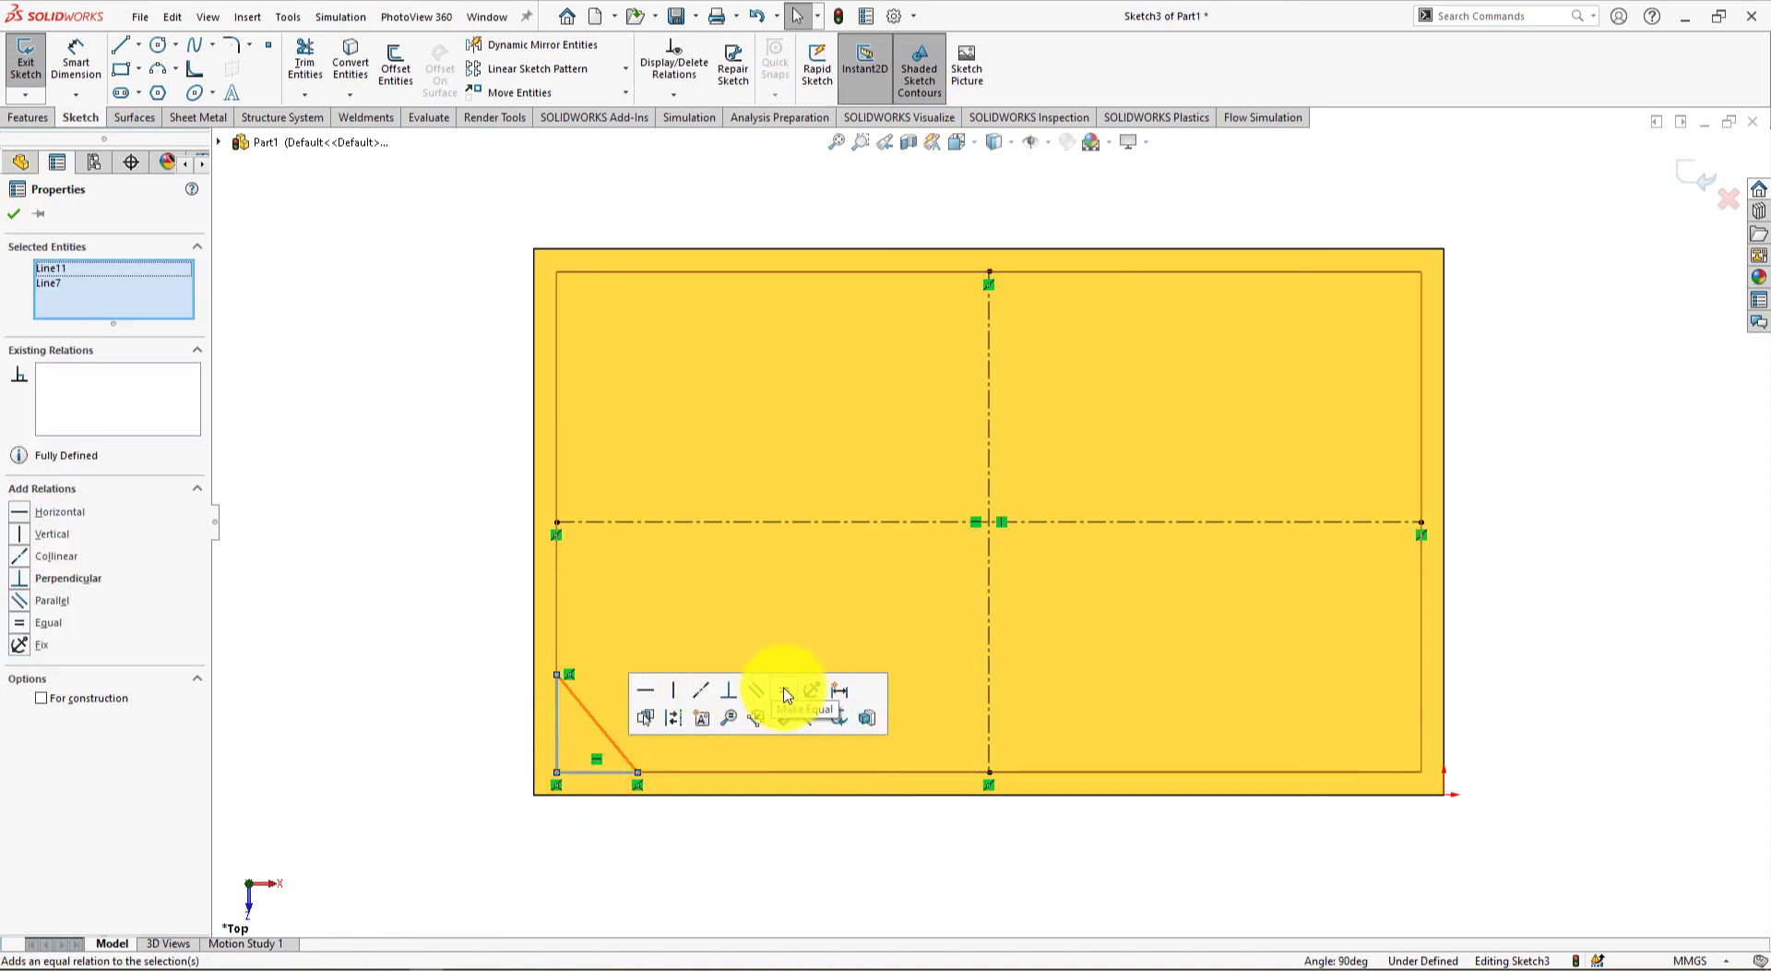
pyautogui.click(782, 692)
pyautogui.click(429, 681)
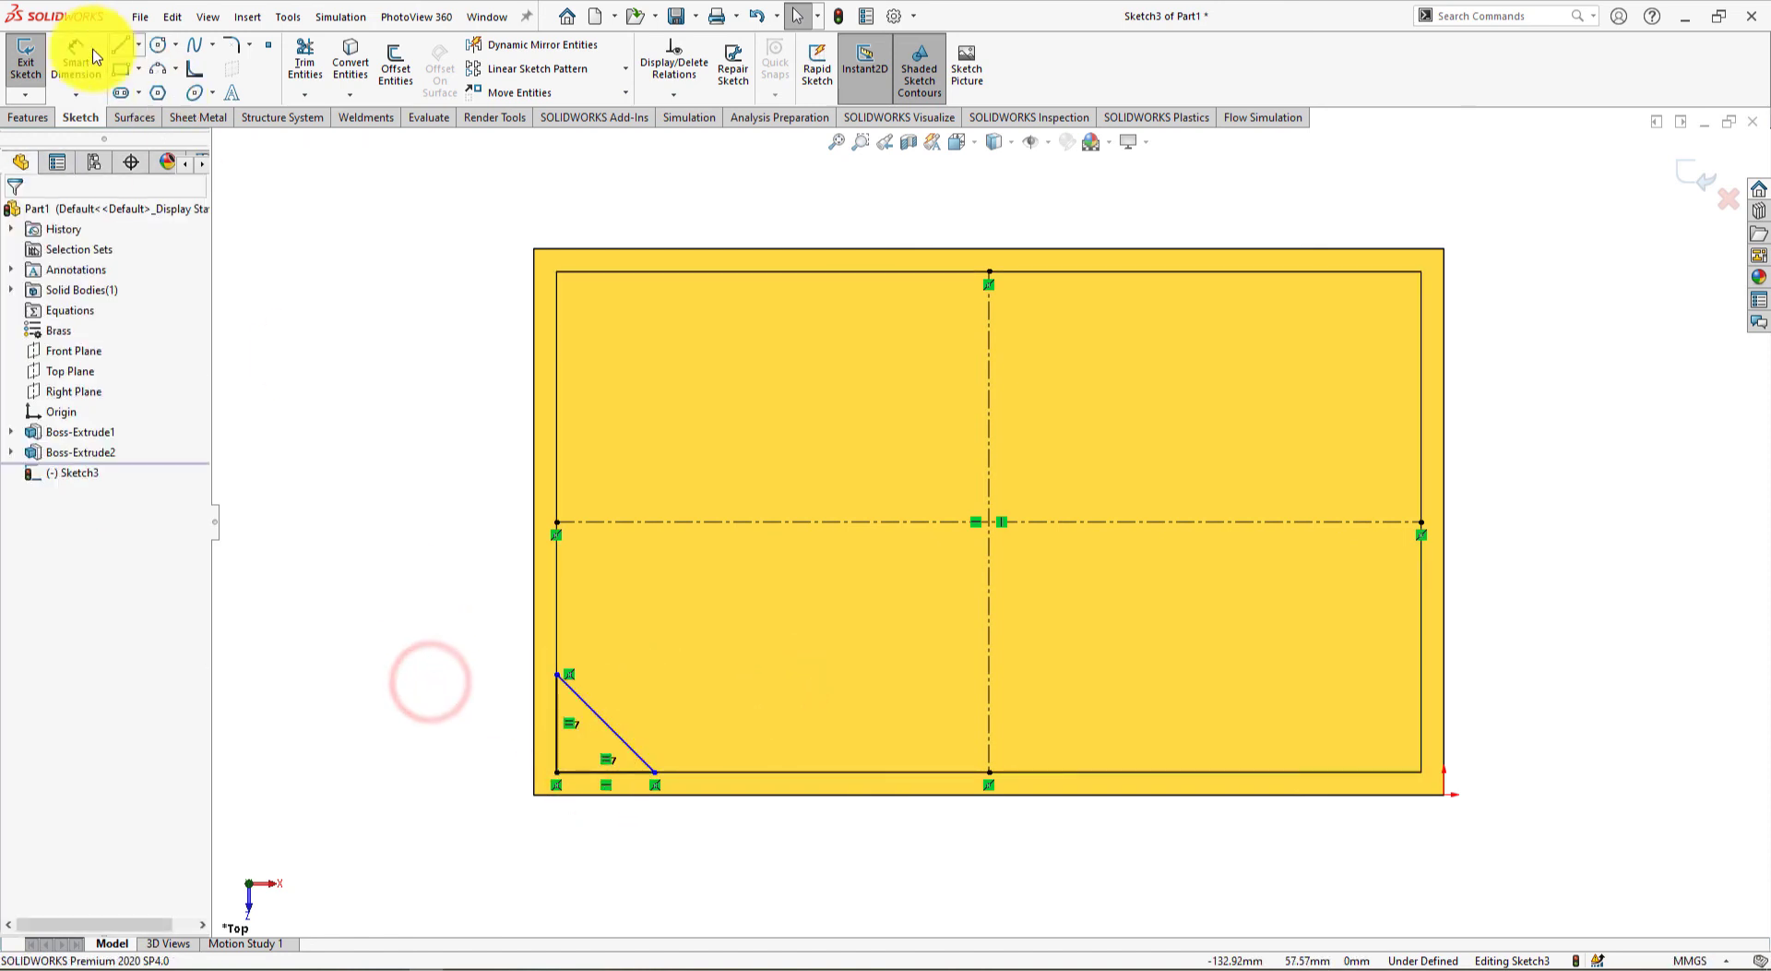
# Dimension the triangle's vertical leg to 20 mm, placing the dimension left of the triangle
pyautogui.click(557, 747)
pyautogui.click(483, 740)
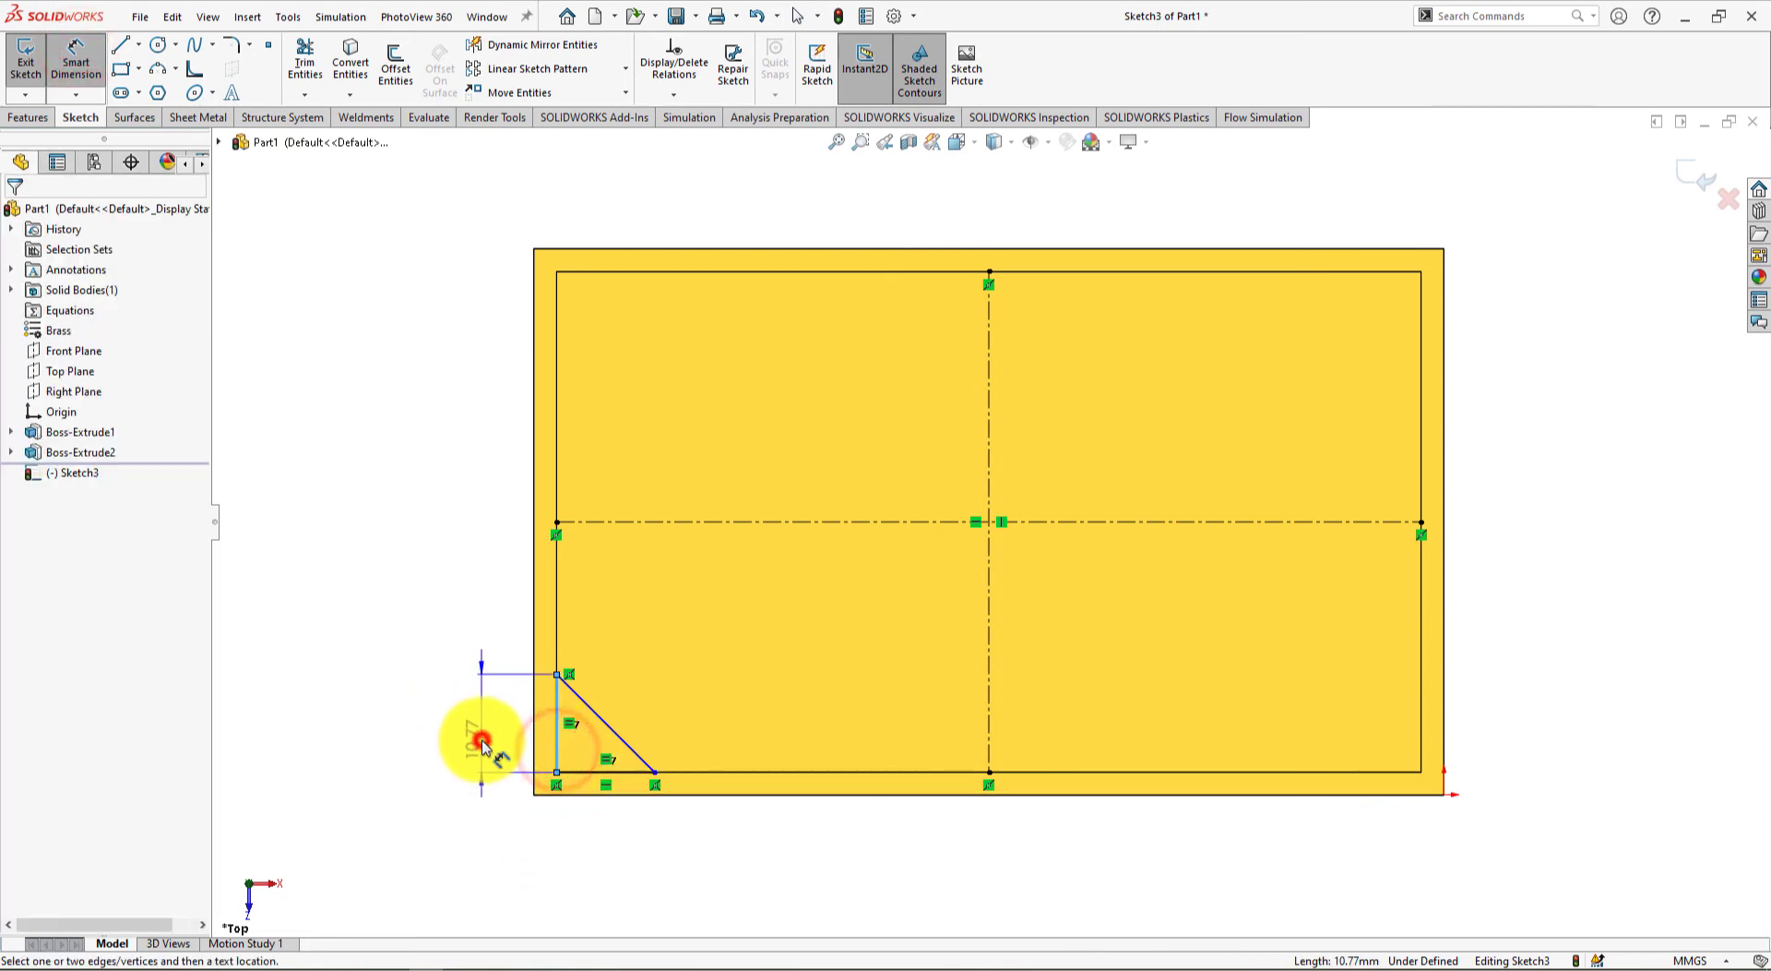
pyautogui.hotkey('alt', 'Tab')
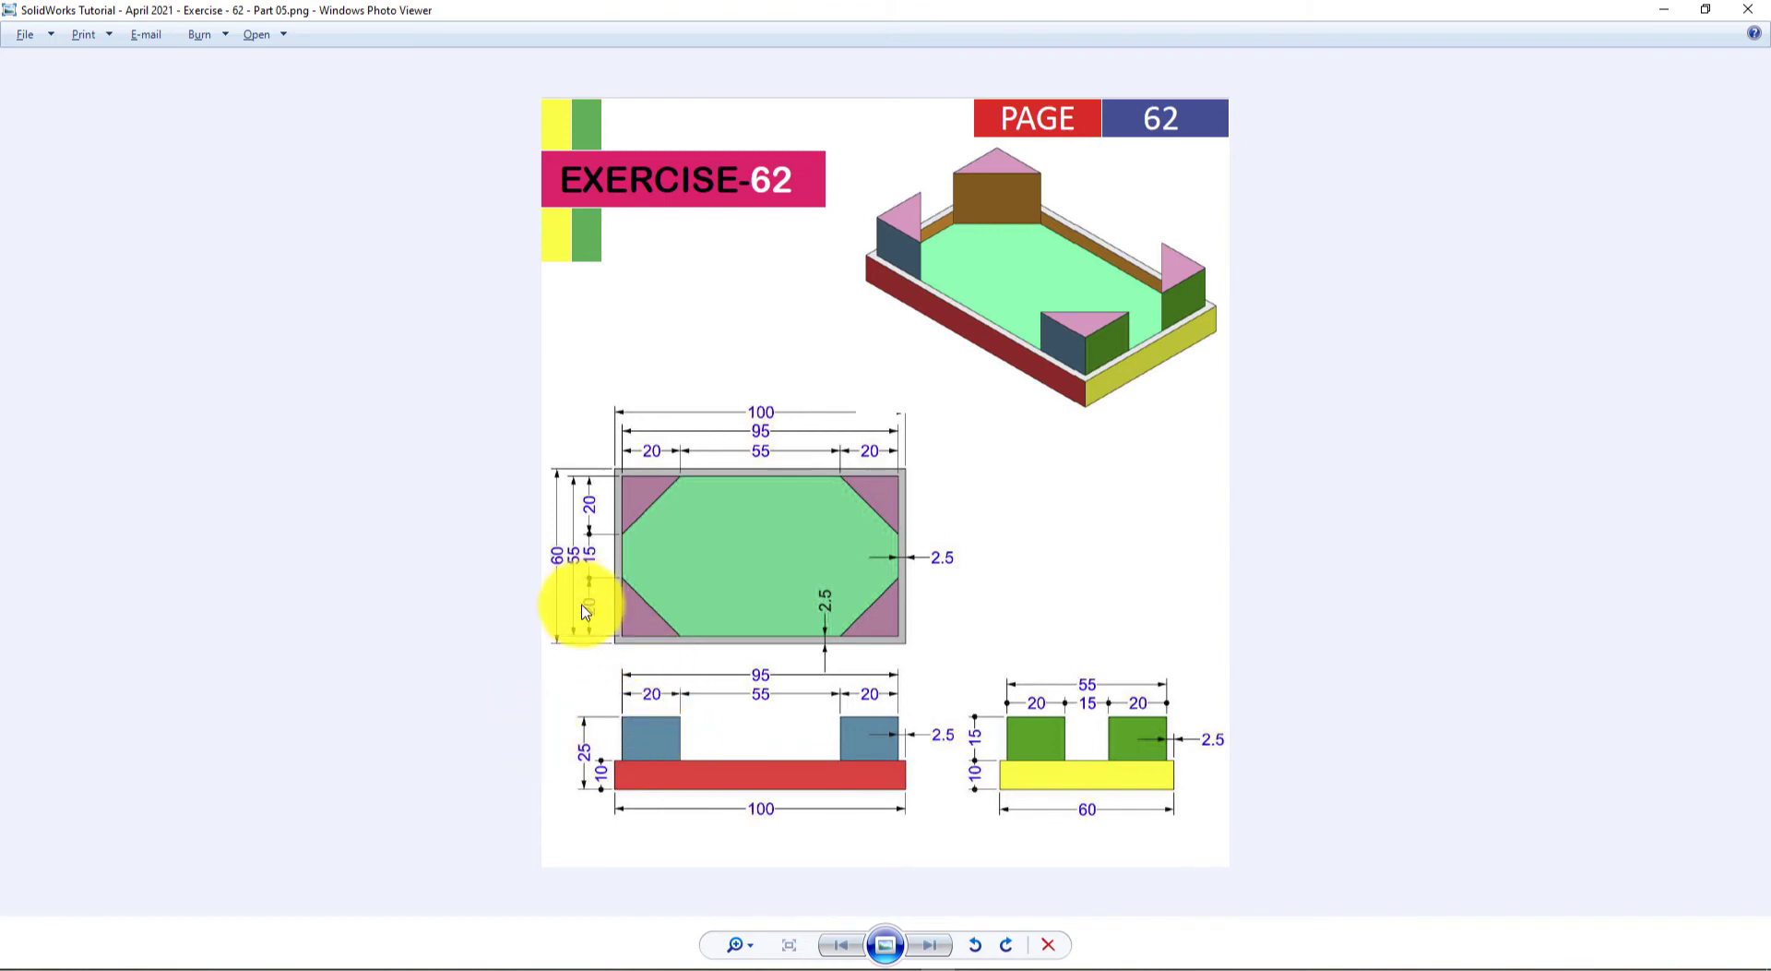
pyautogui.hotkey('alt', 'Tab')
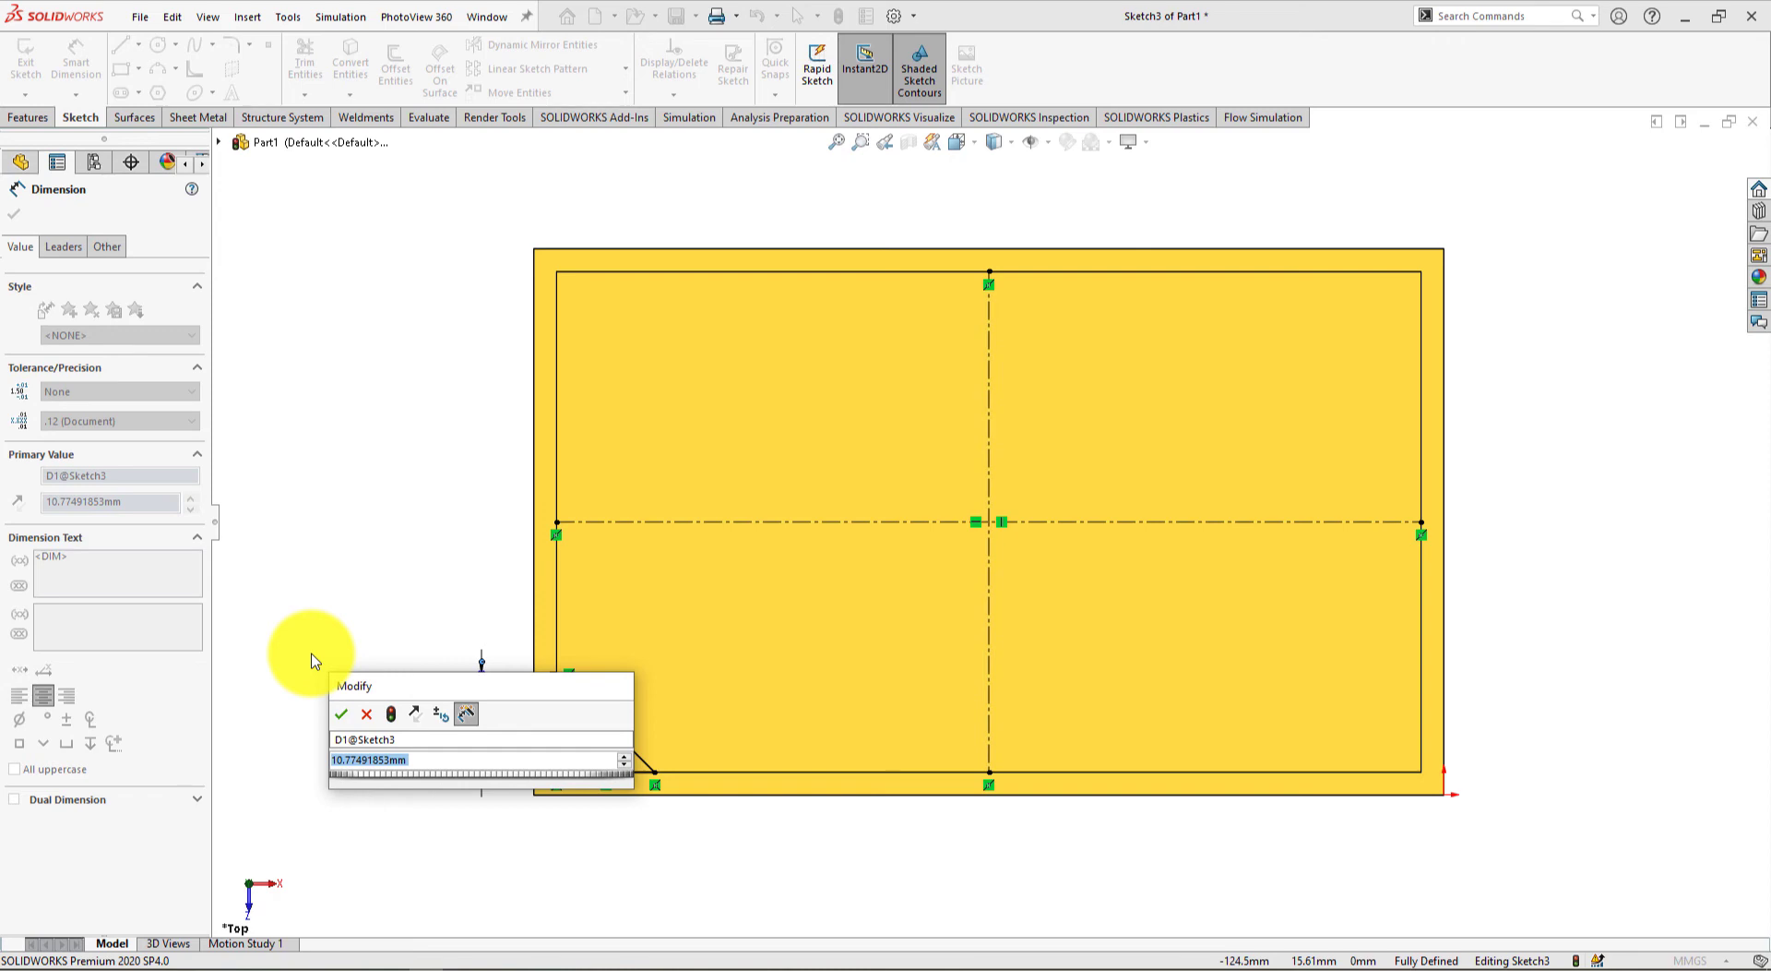
pyautogui.write('20')
pyautogui.press('Return')
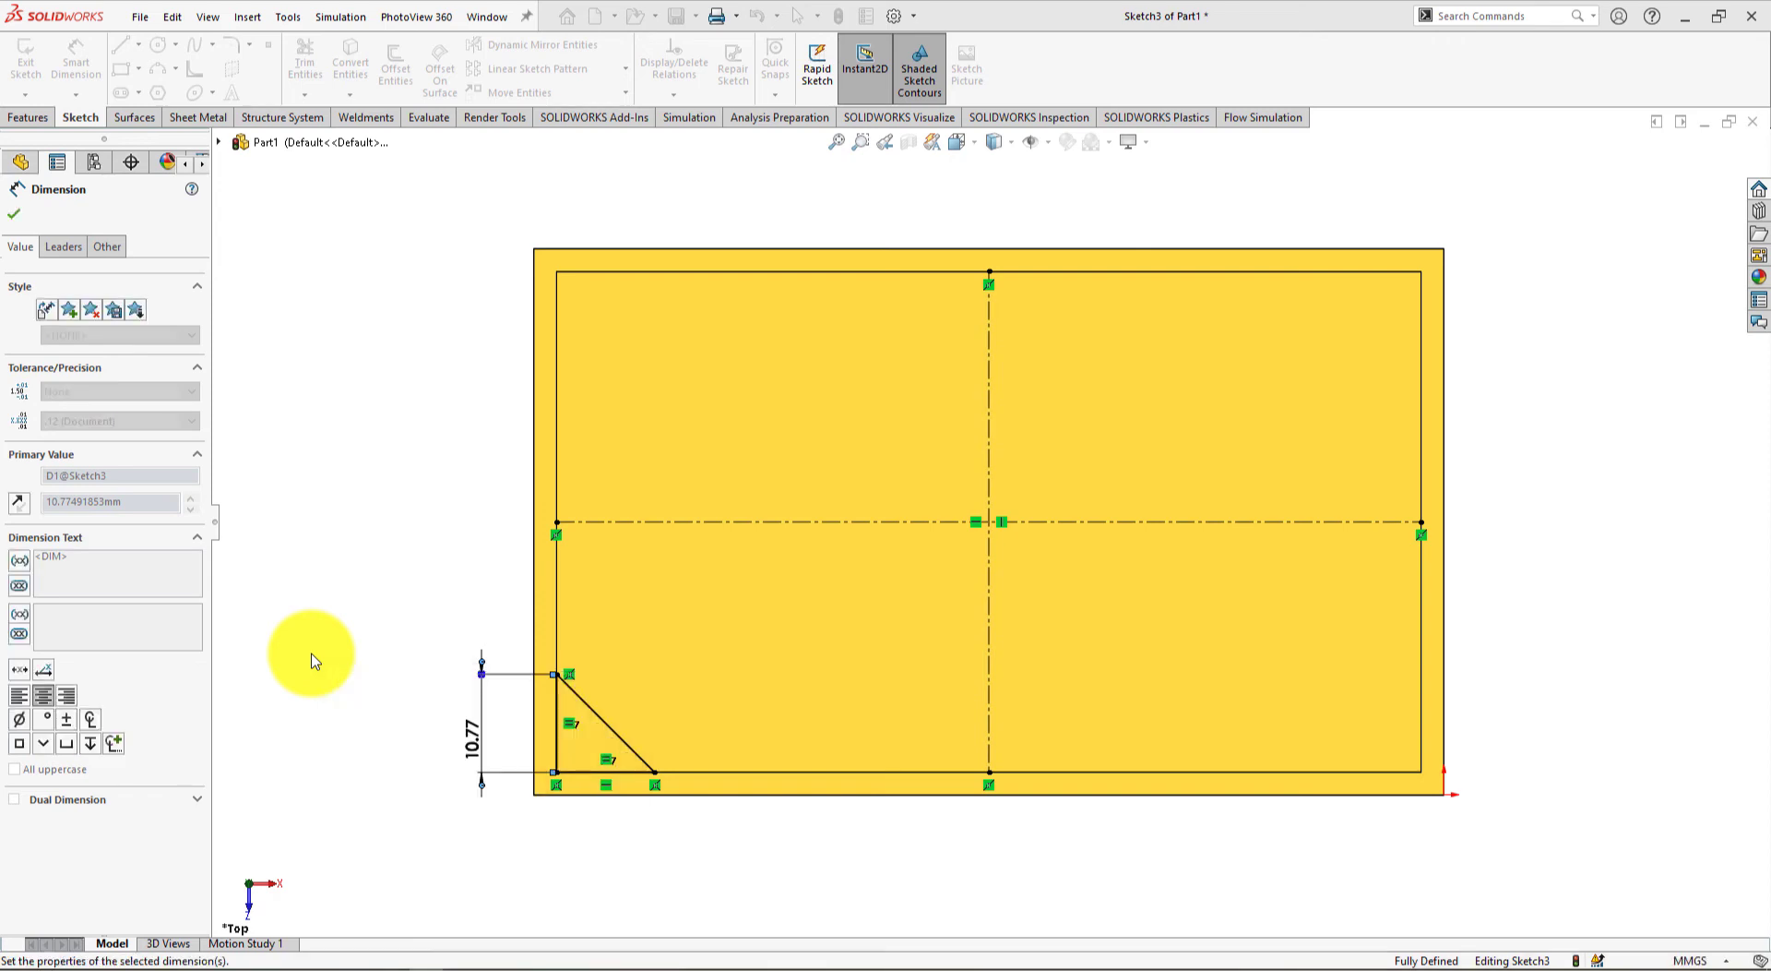
pyautogui.hotkey('alt', 'Tab')
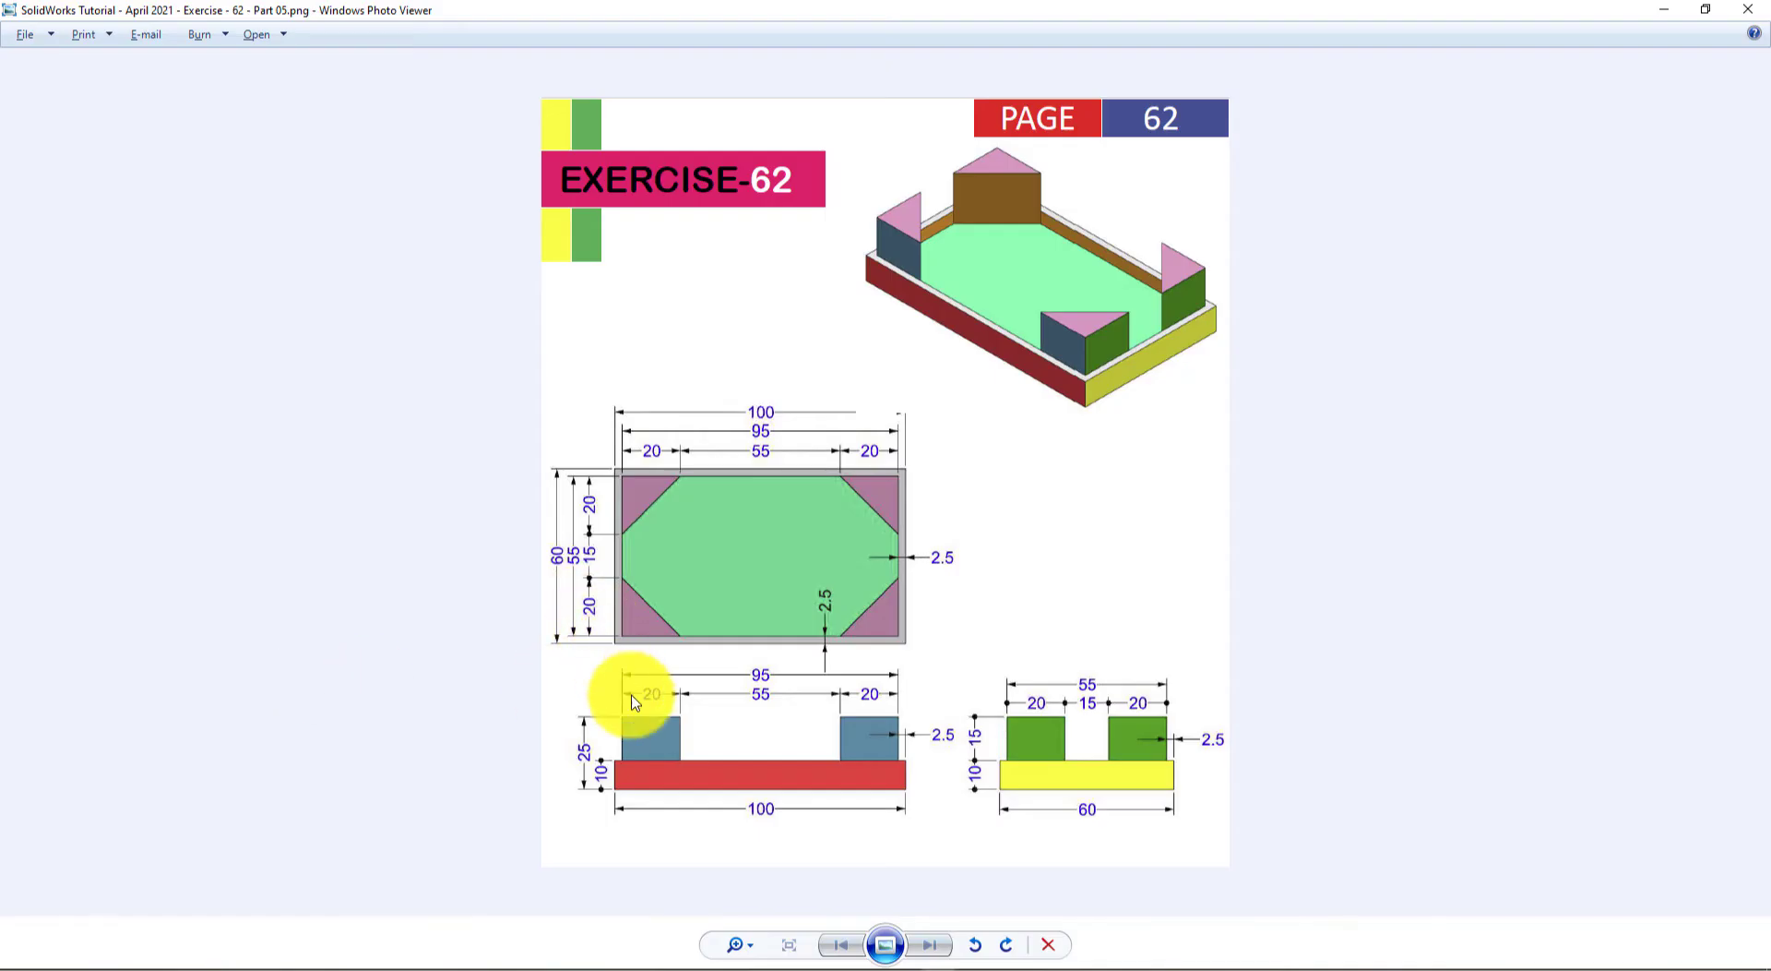
pyautogui.hotkey('alt', 'Tab')
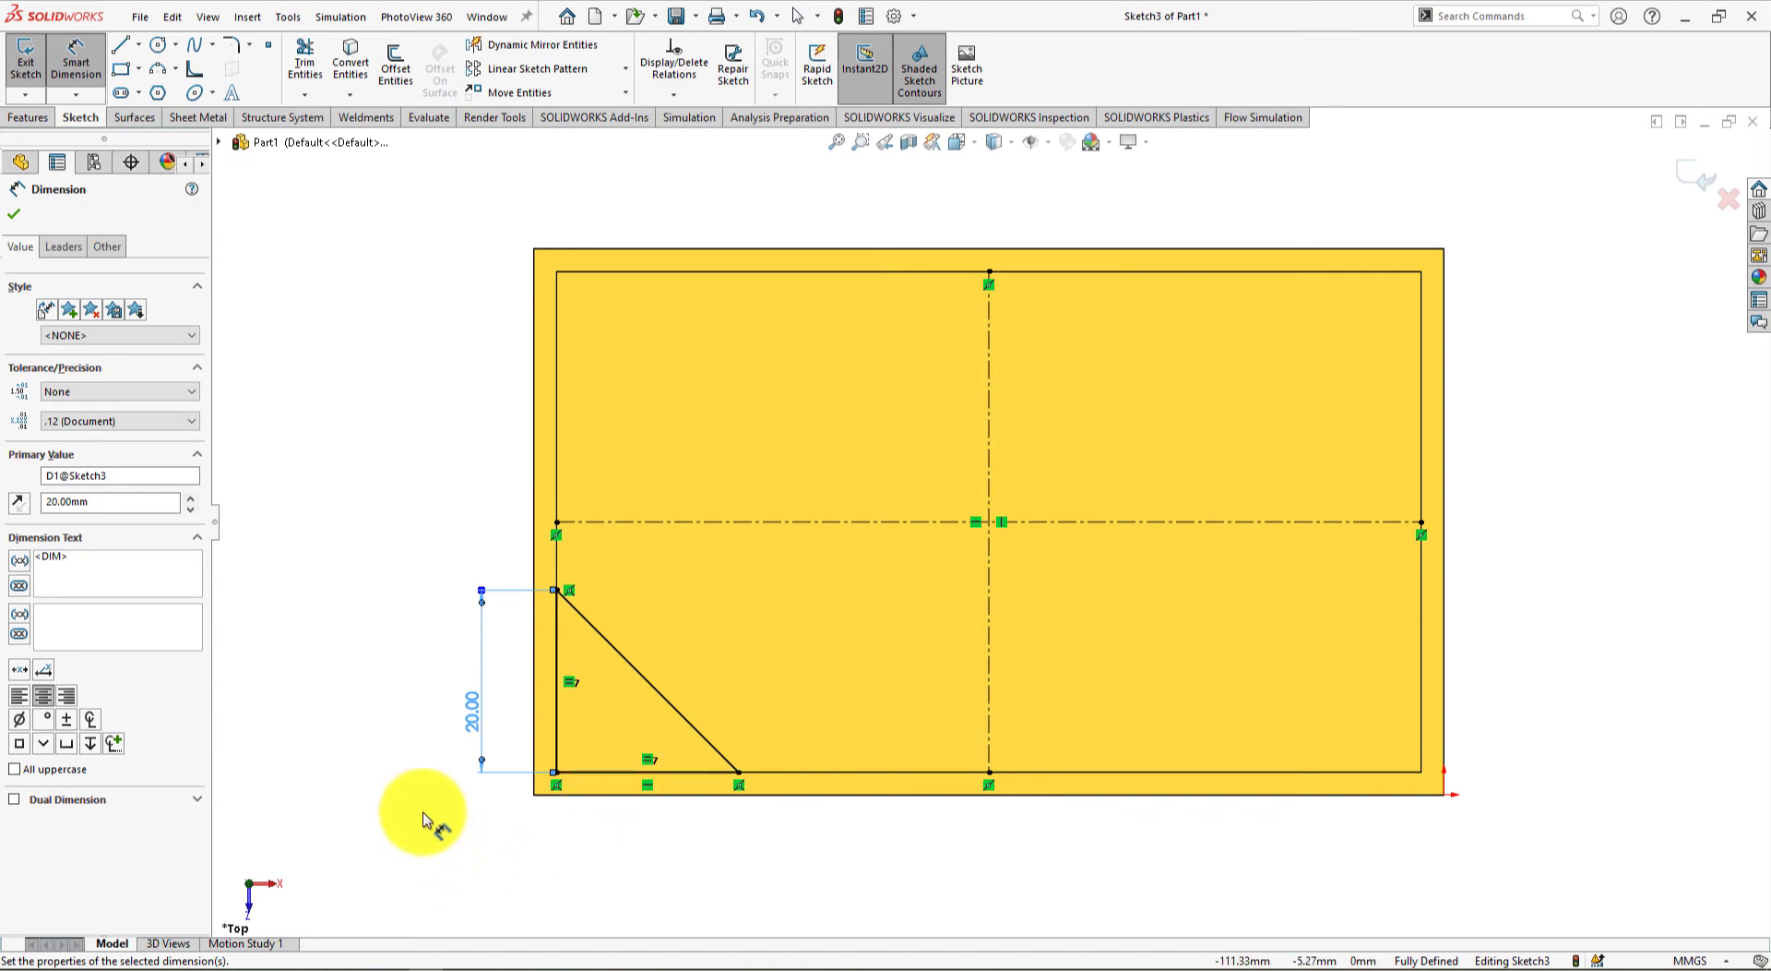
pyautogui.click(13, 216)
# Mirror the triangle's vertical leg, diagonal and bottom leg about the horizontal centerline
pyautogui.click(325, 384)
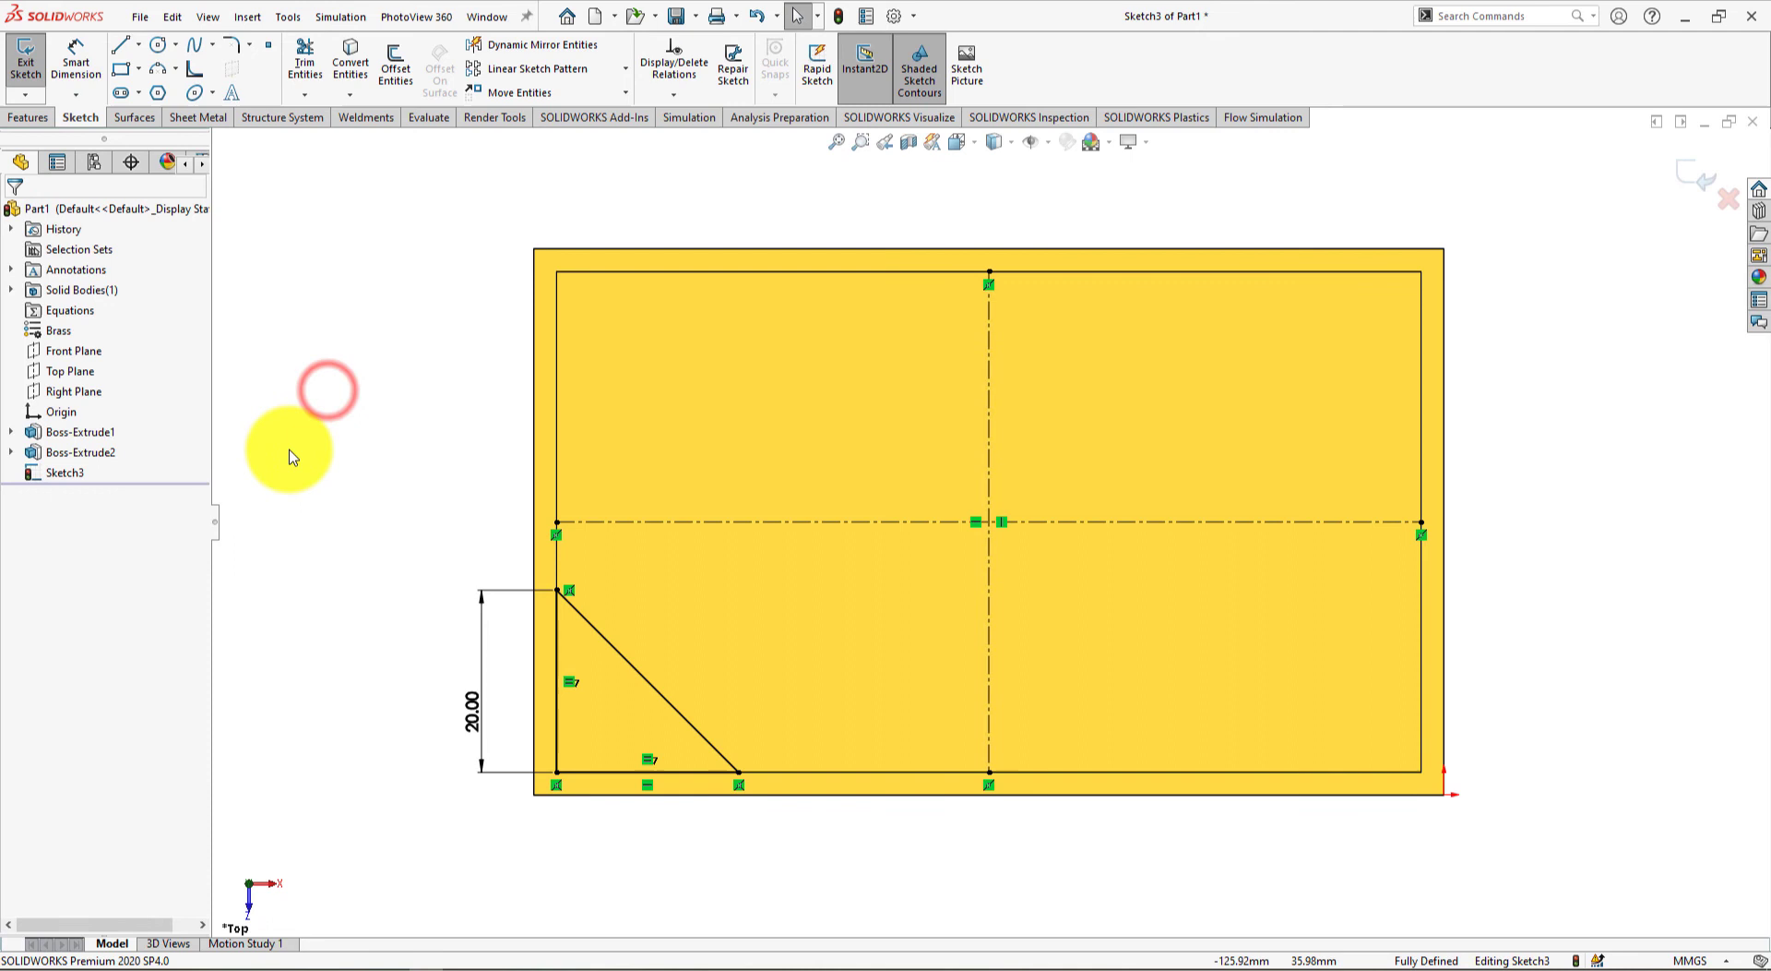
pyautogui.click(287, 17)
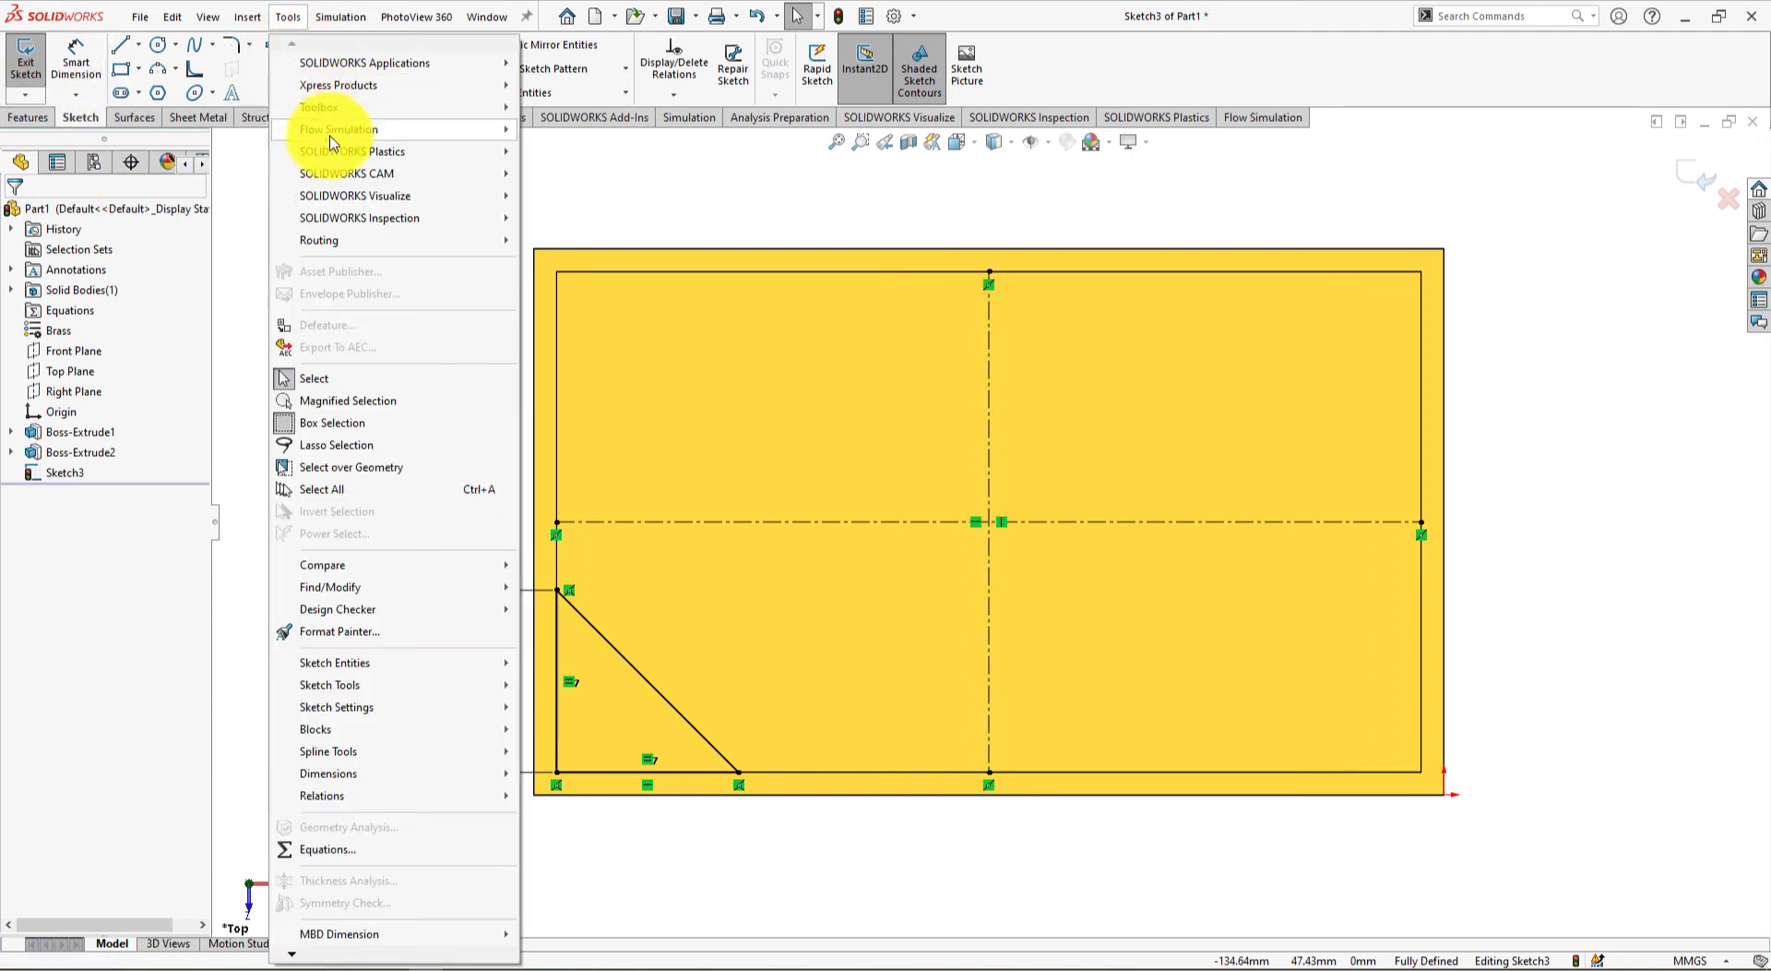
pyautogui.moveTo(399, 597)
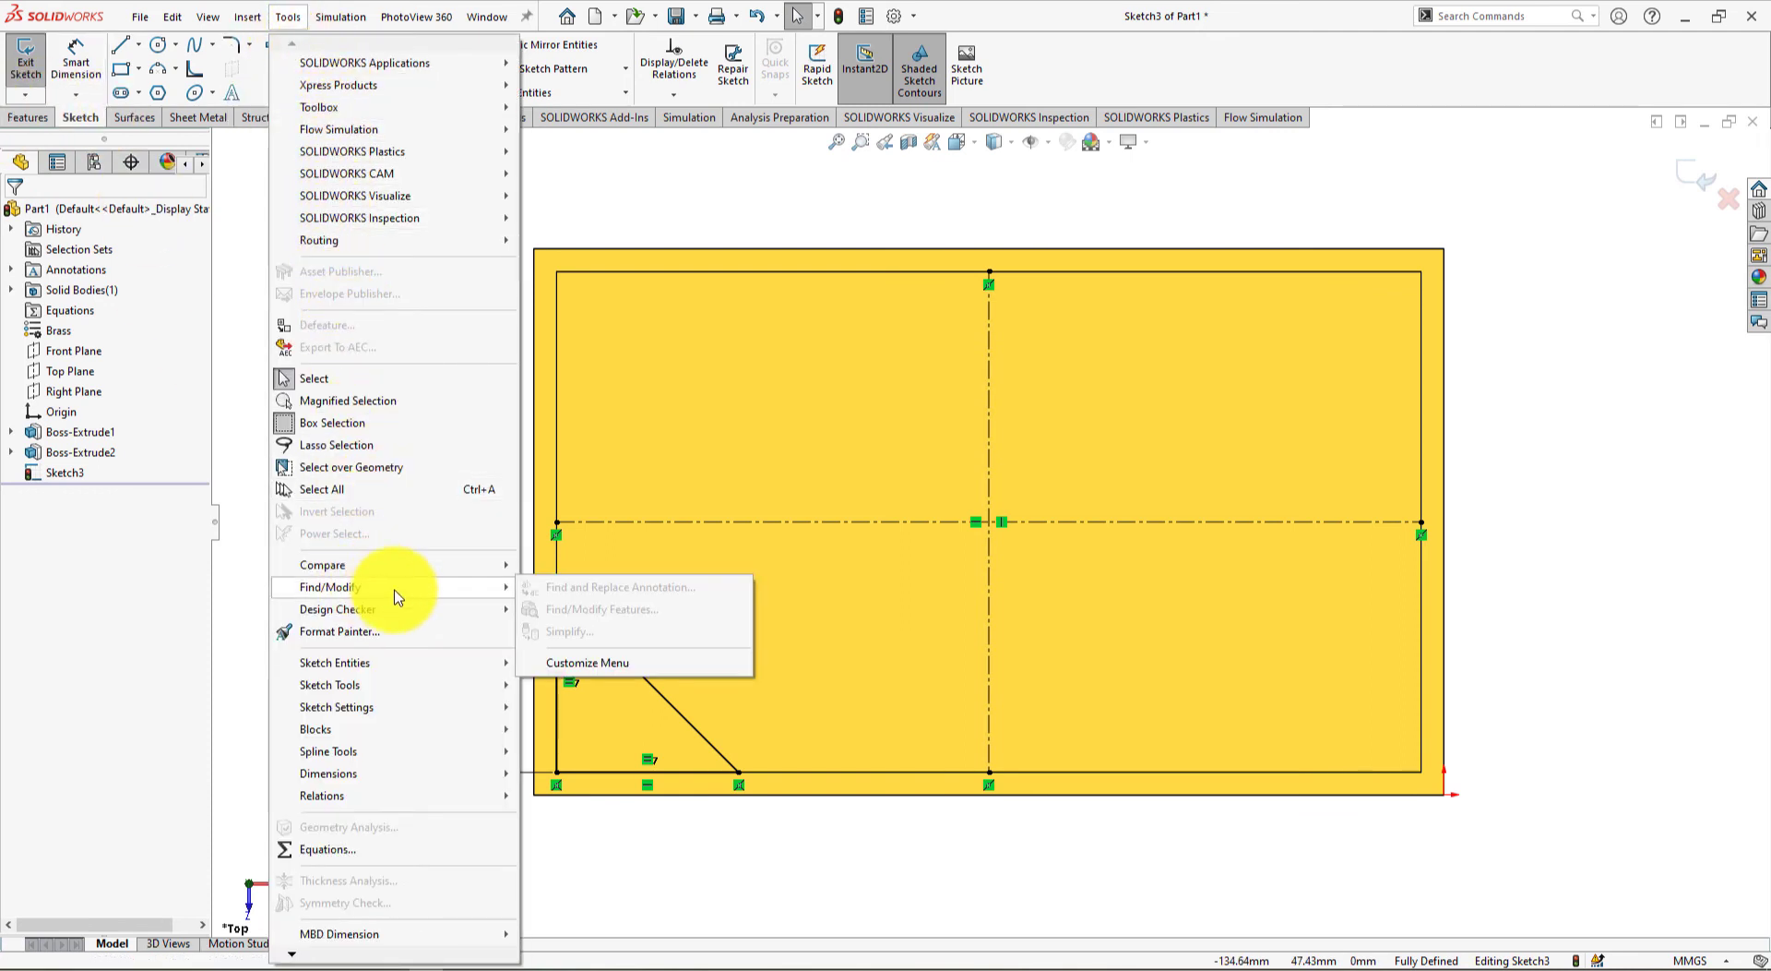
pyautogui.moveTo(411, 674)
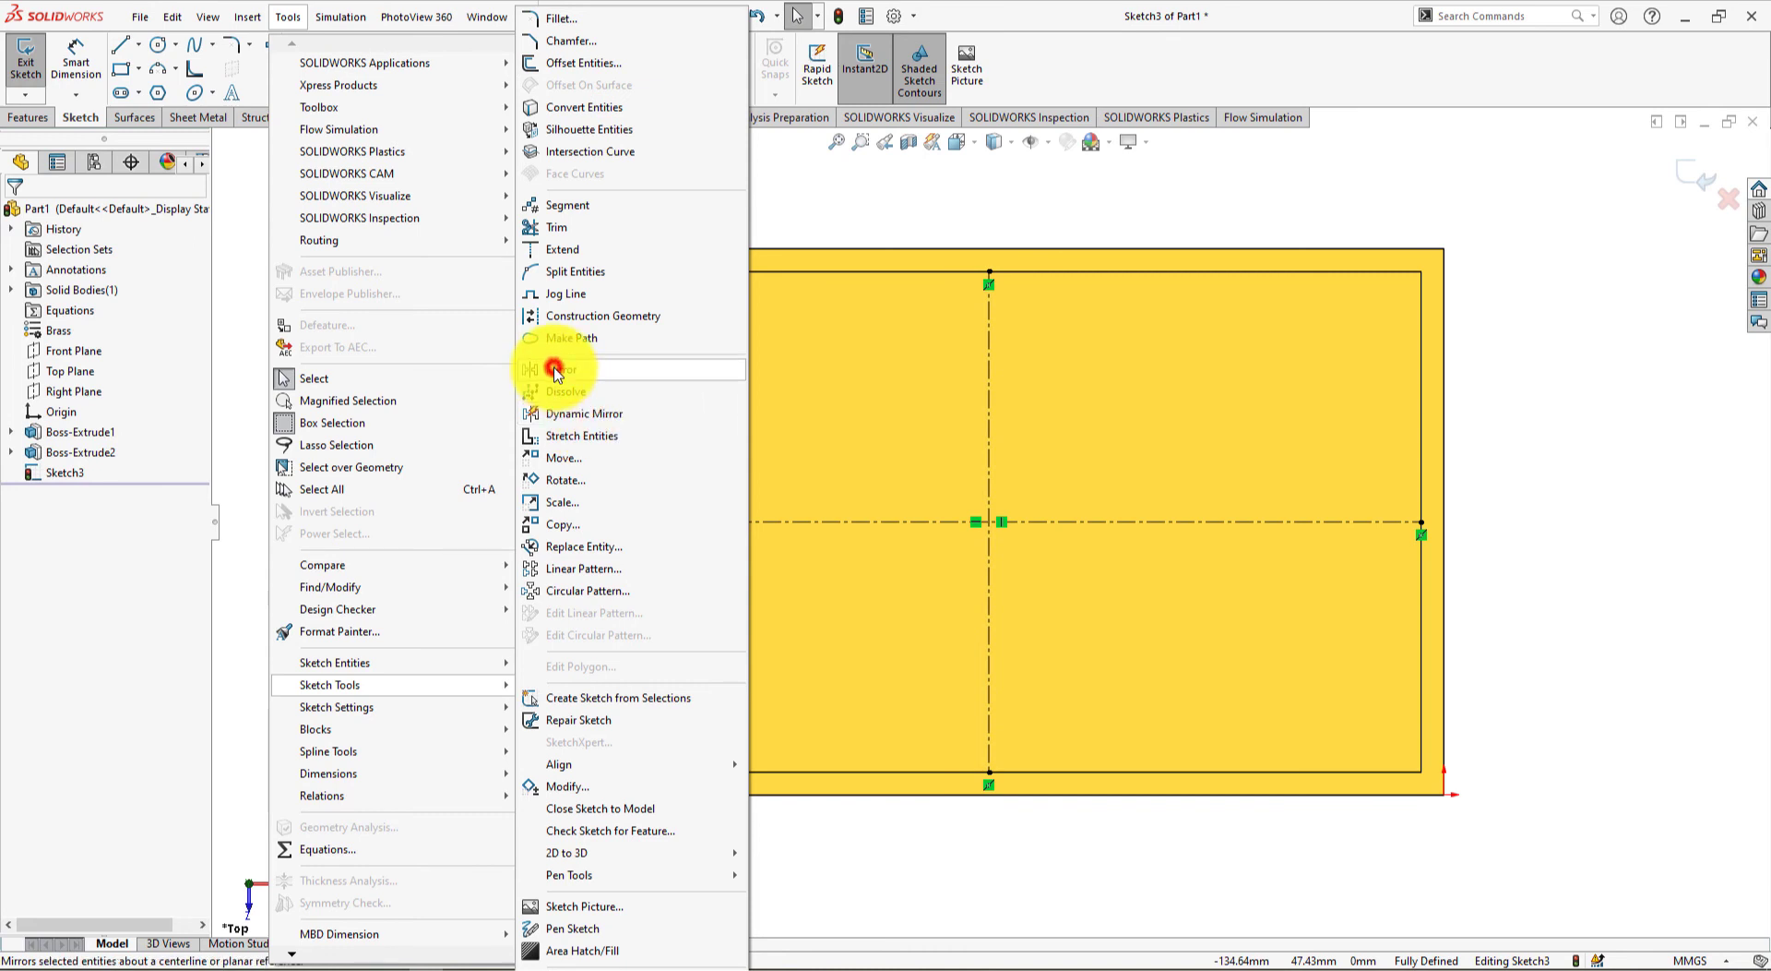
pyautogui.click(555, 369)
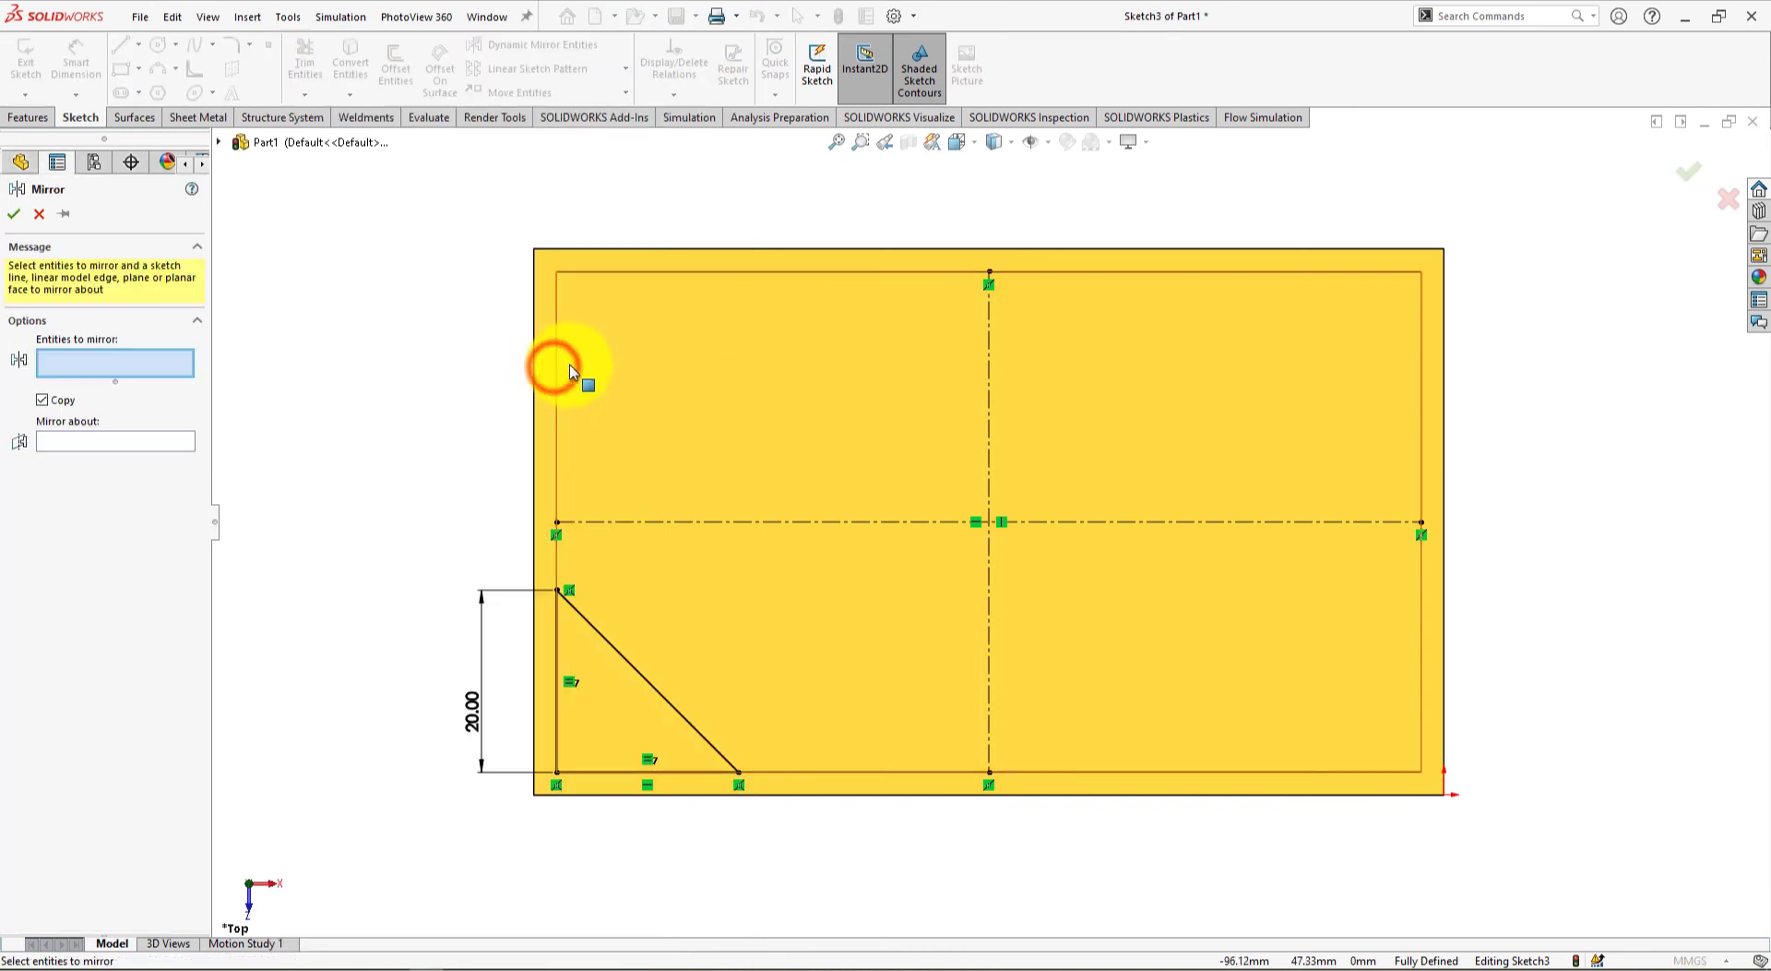
pyautogui.click(557, 747)
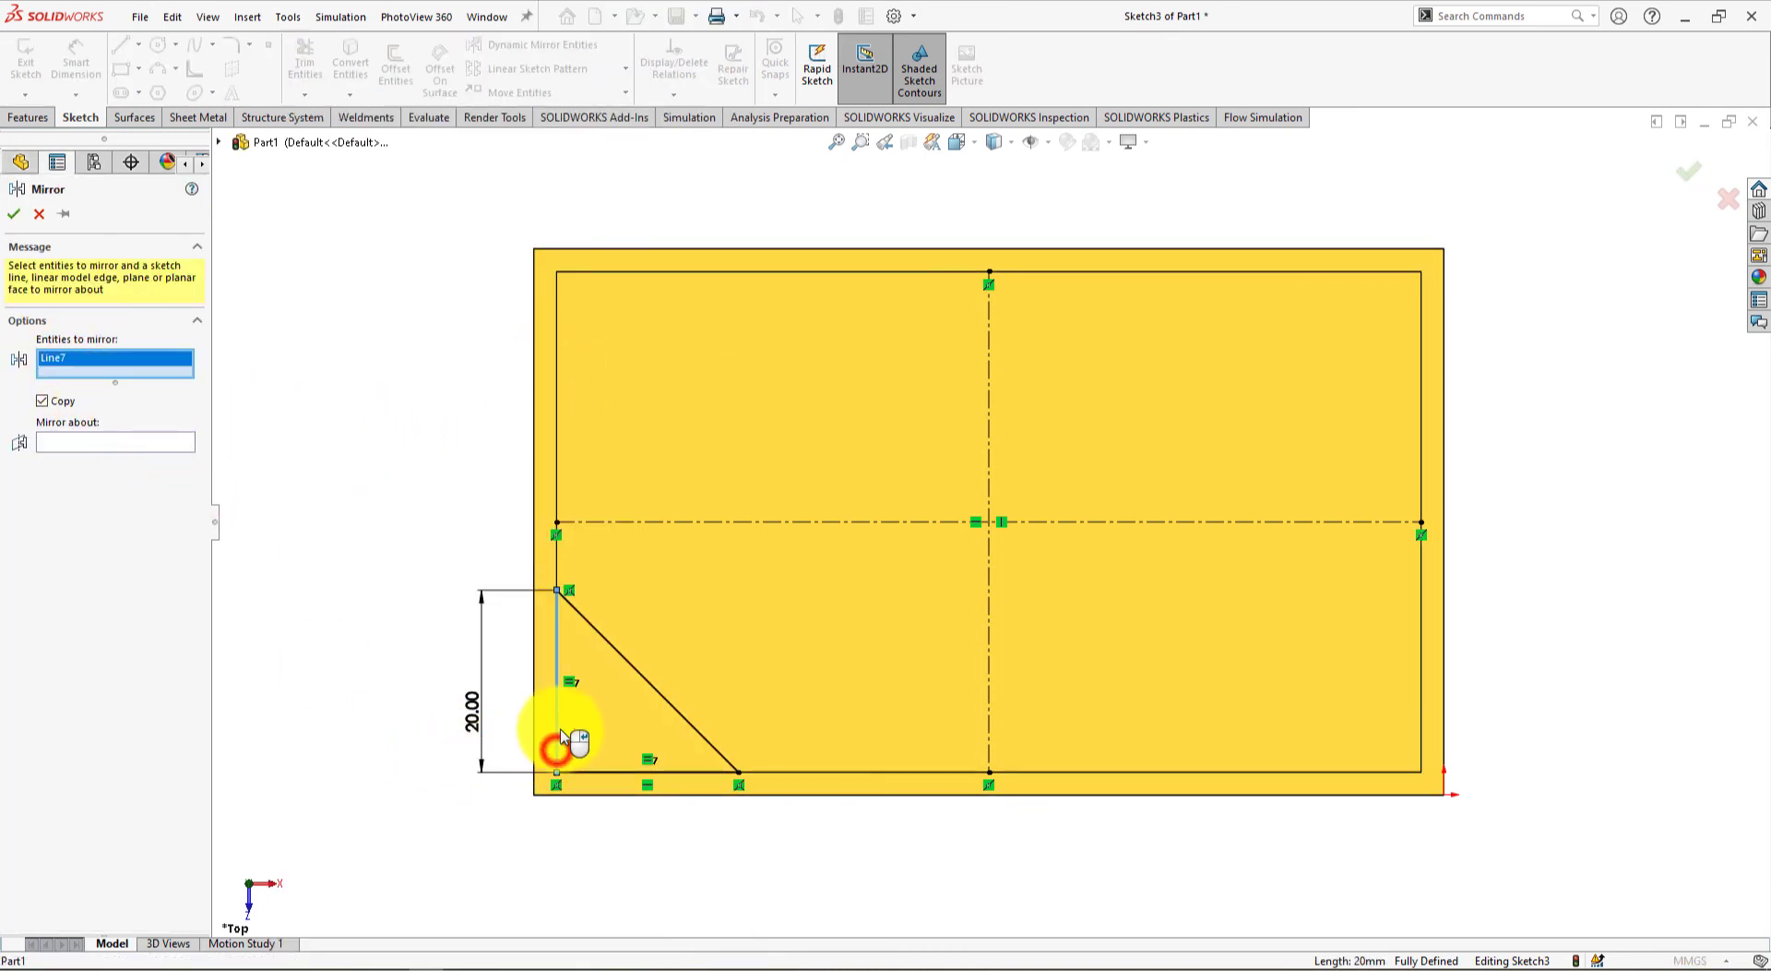
pyautogui.click(630, 675)
pyautogui.click(605, 772)
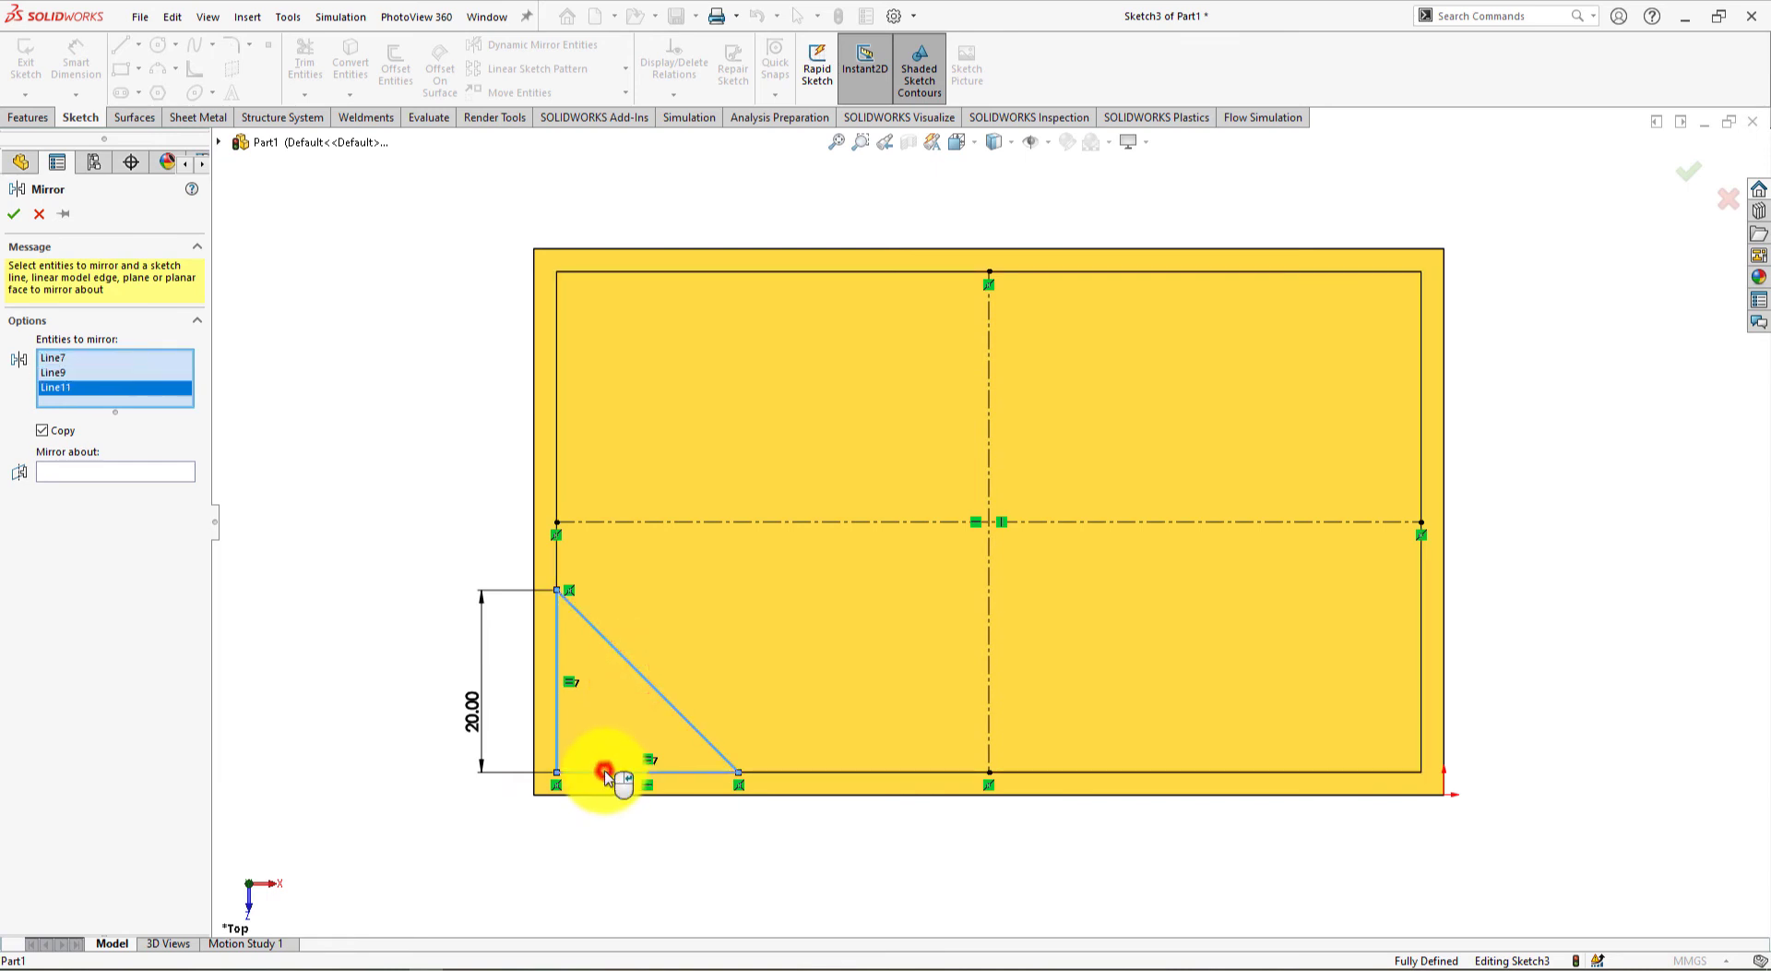
pyautogui.click(132, 471)
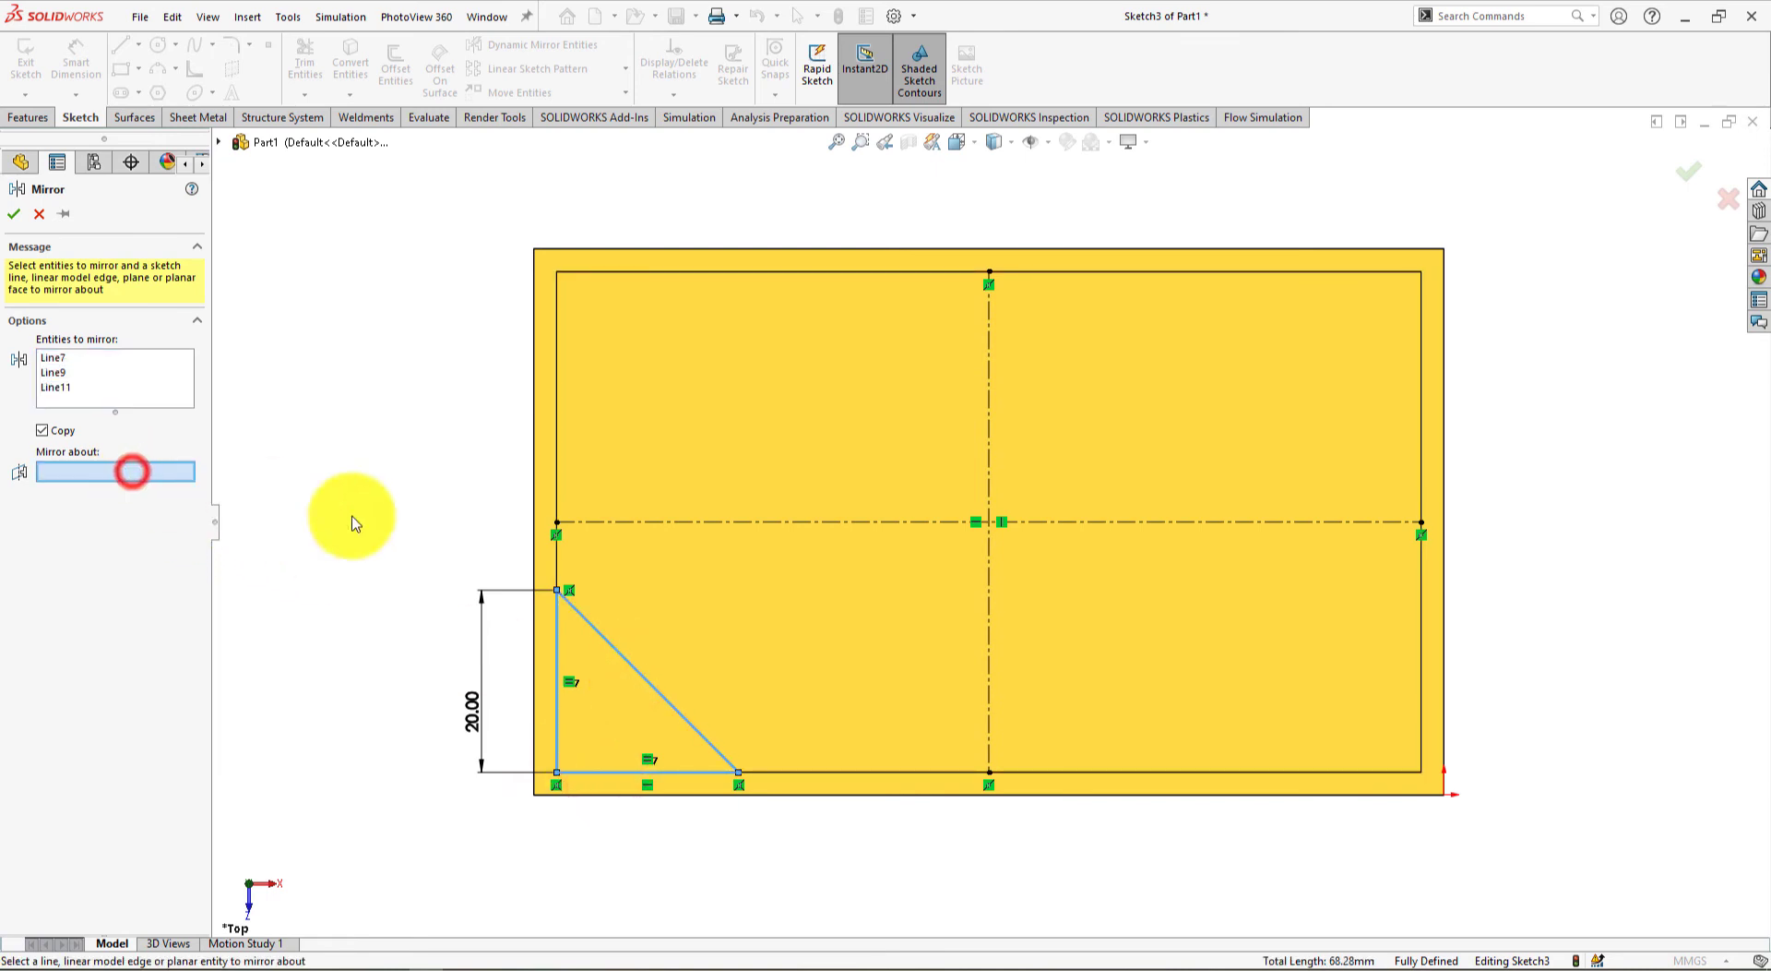
pyautogui.click(644, 523)
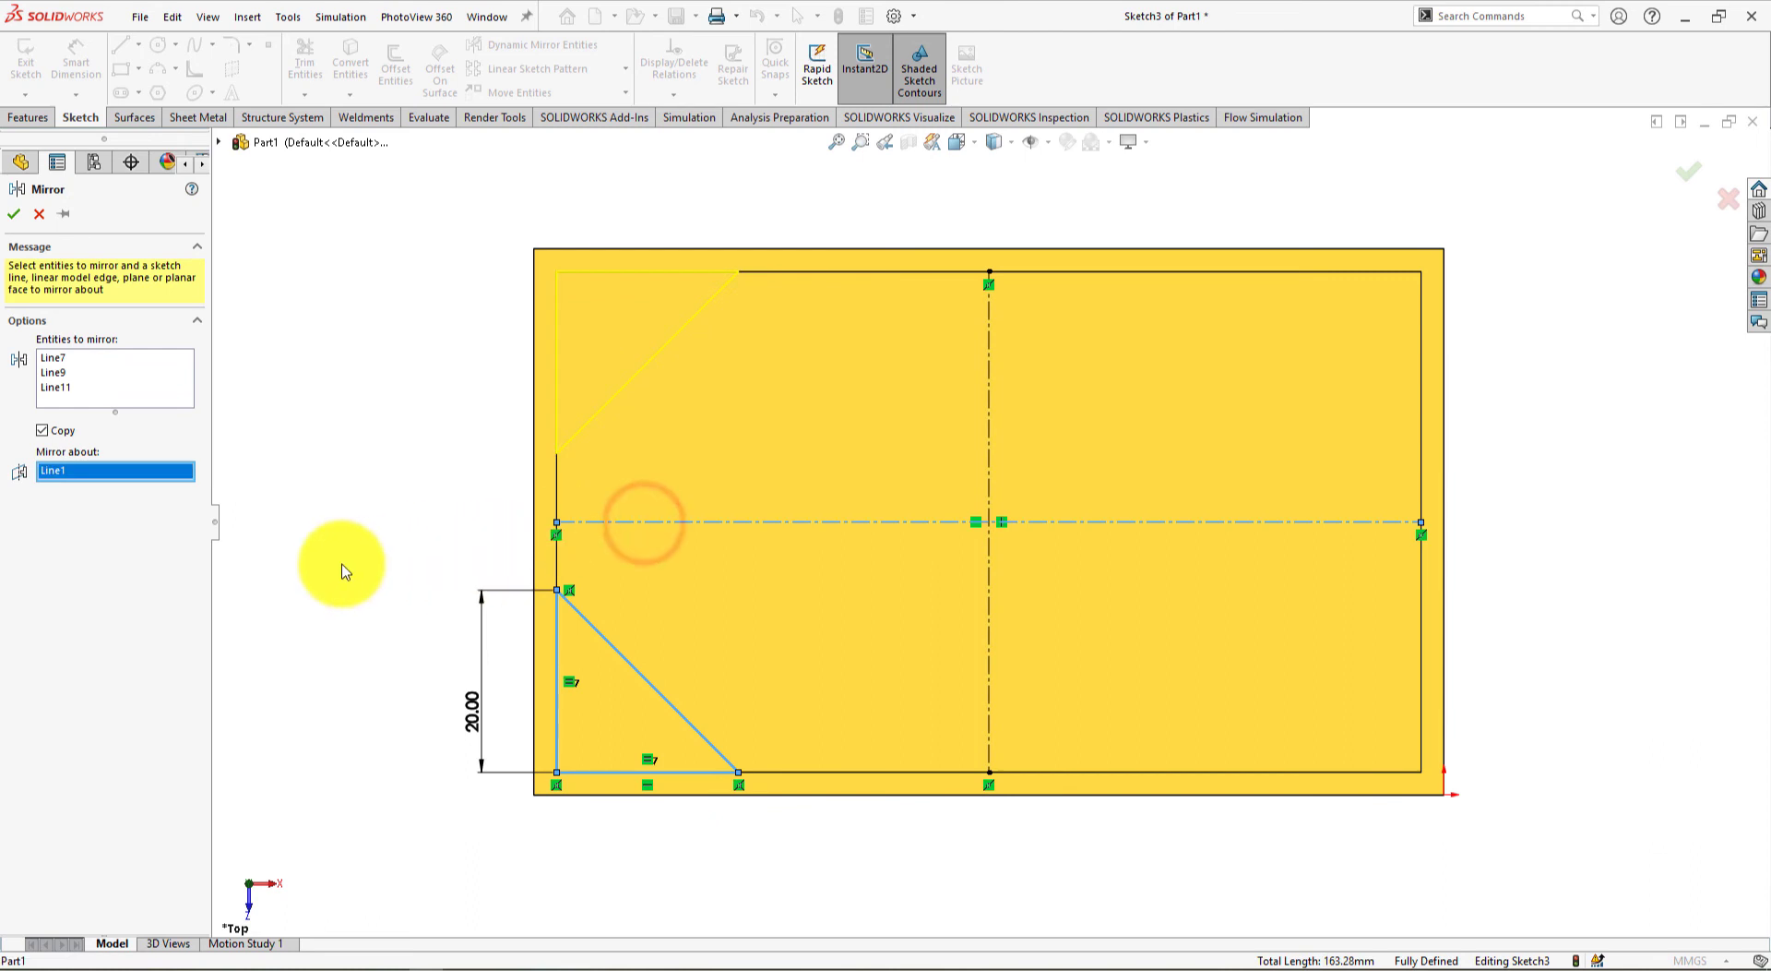
pyautogui.click(16, 215)
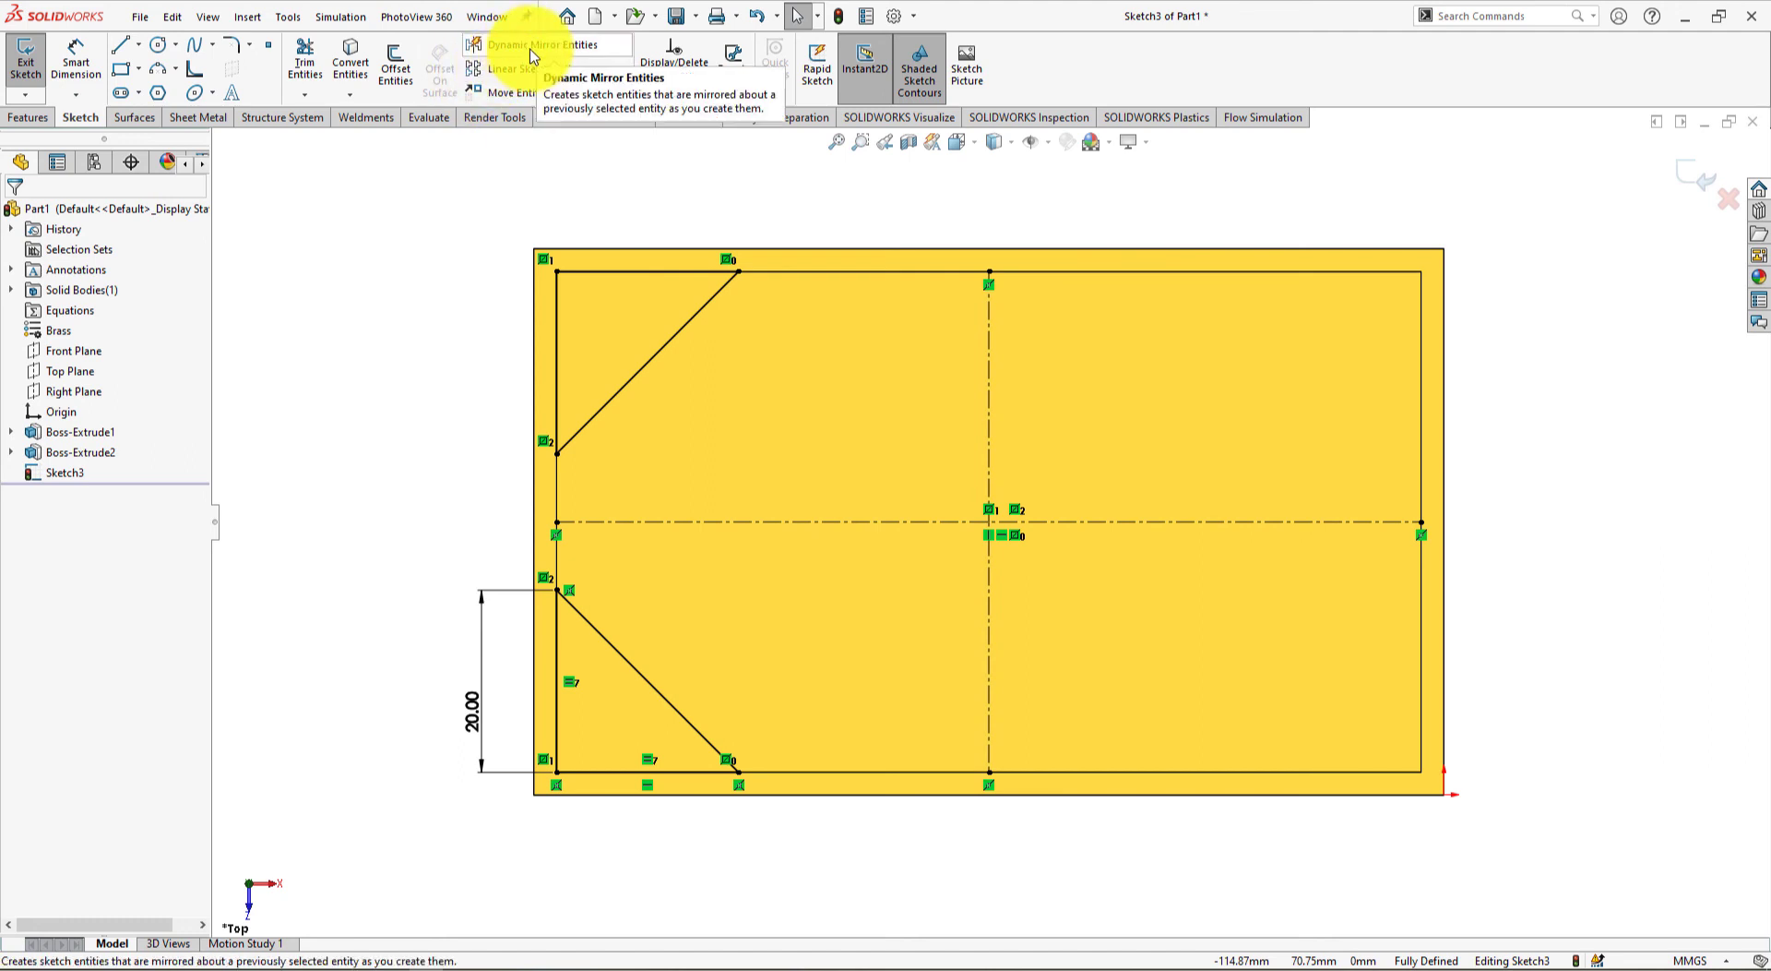
# Start a sketch Mirror with the upper-left triangle's diagonal, vertical and top lines
pyautogui.click(562, 53)
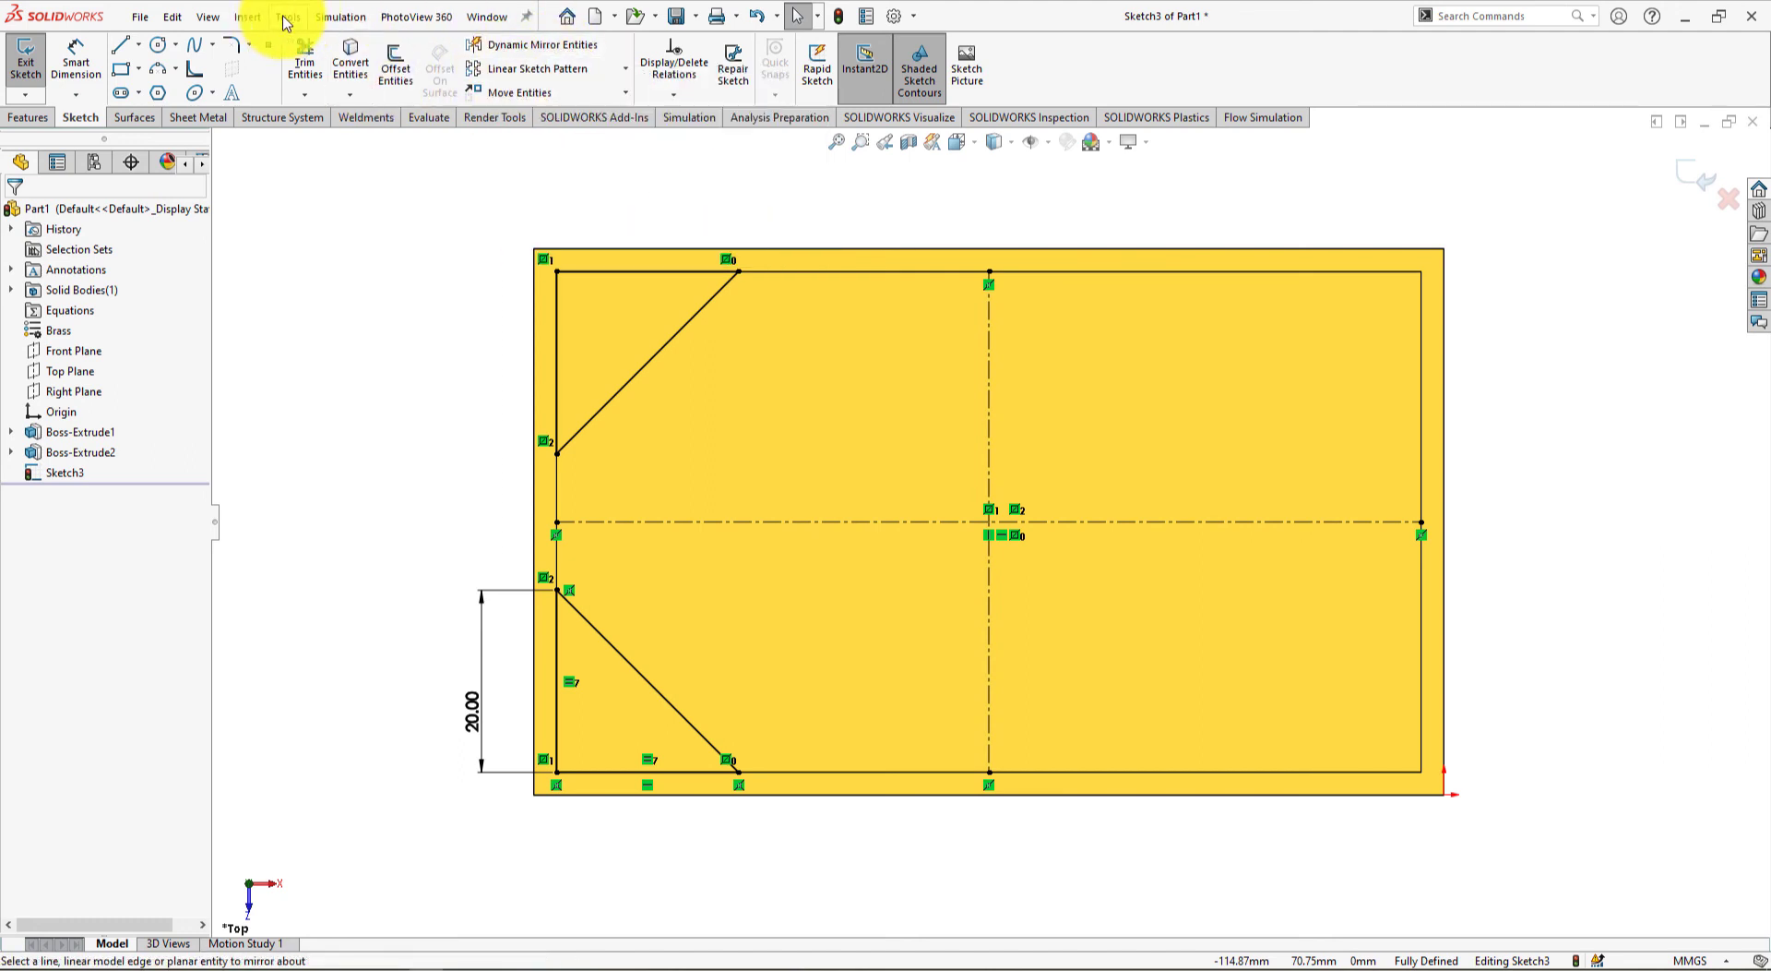
pyautogui.click(250, 17)
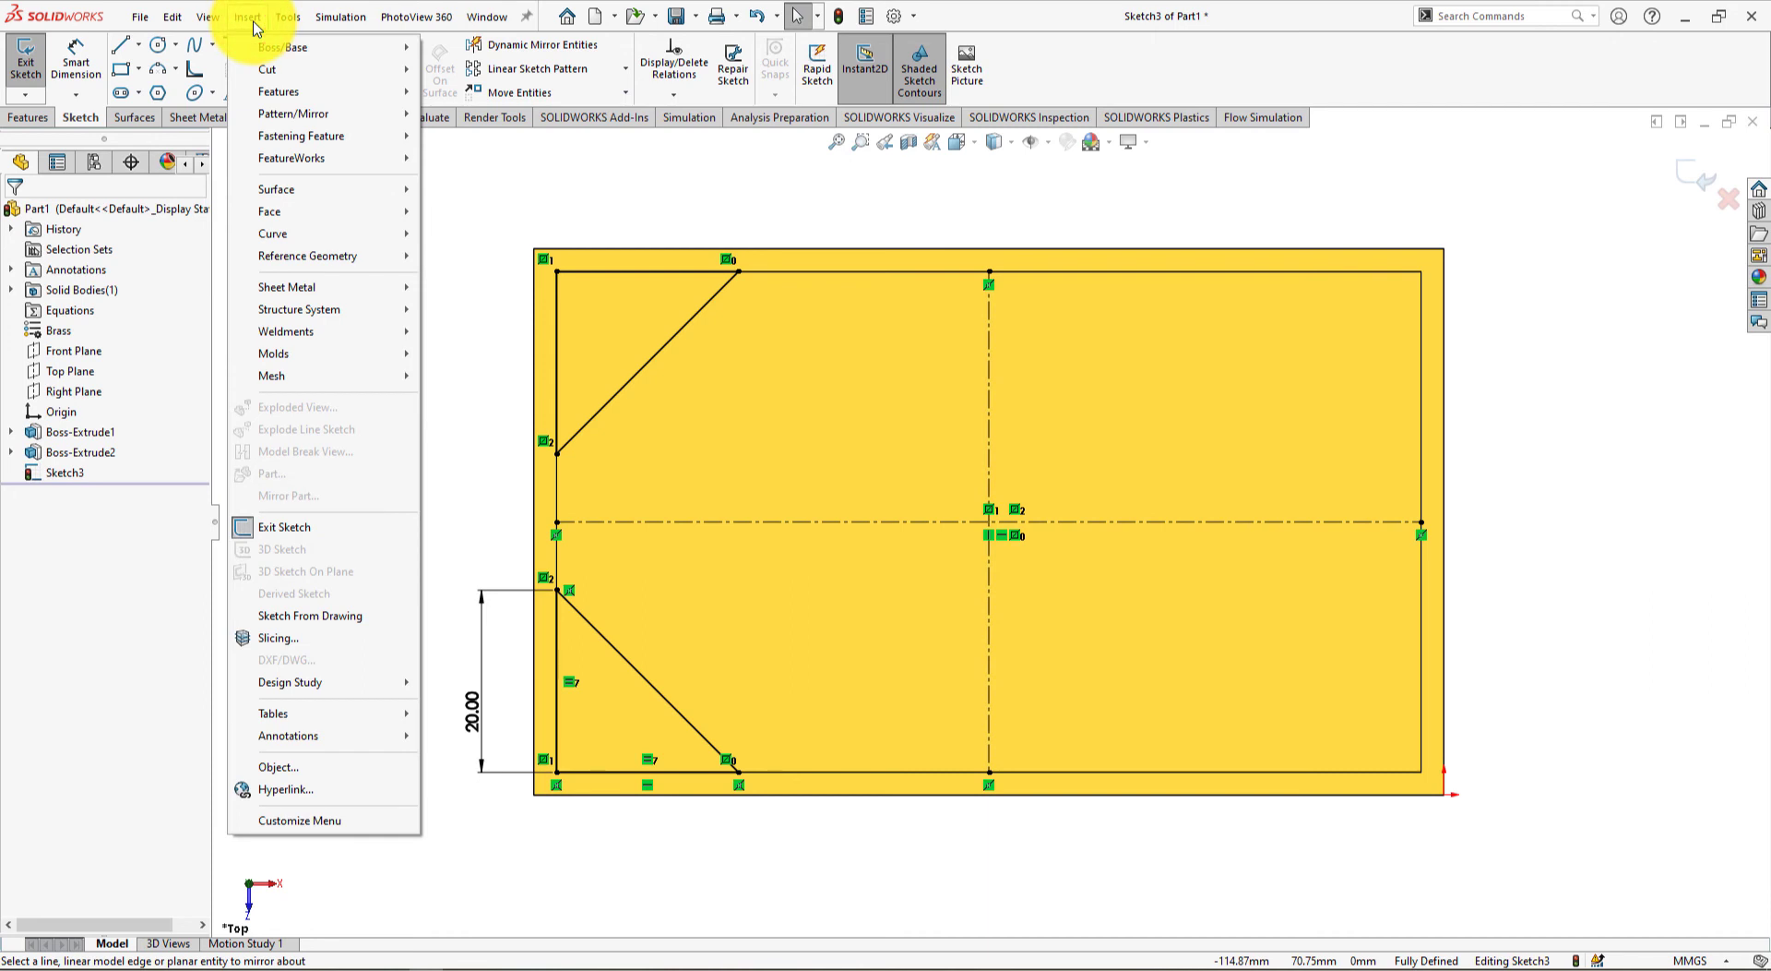
pyautogui.moveTo(285, 19)
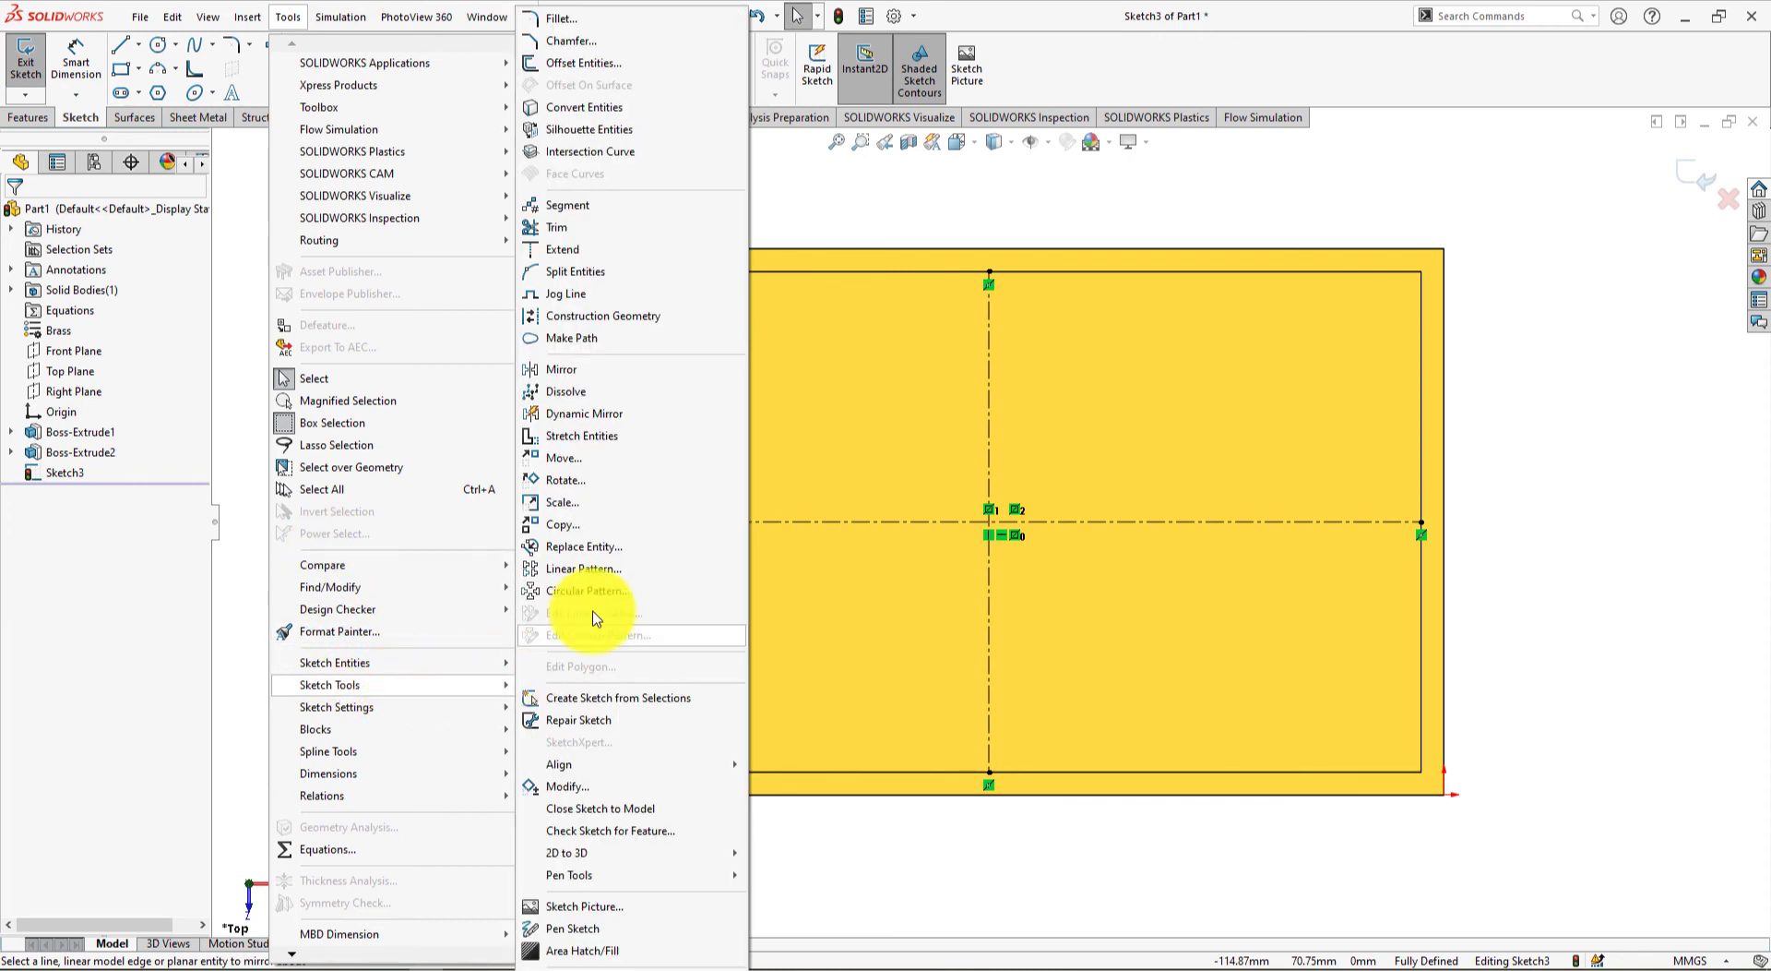
pyautogui.click(579, 379)
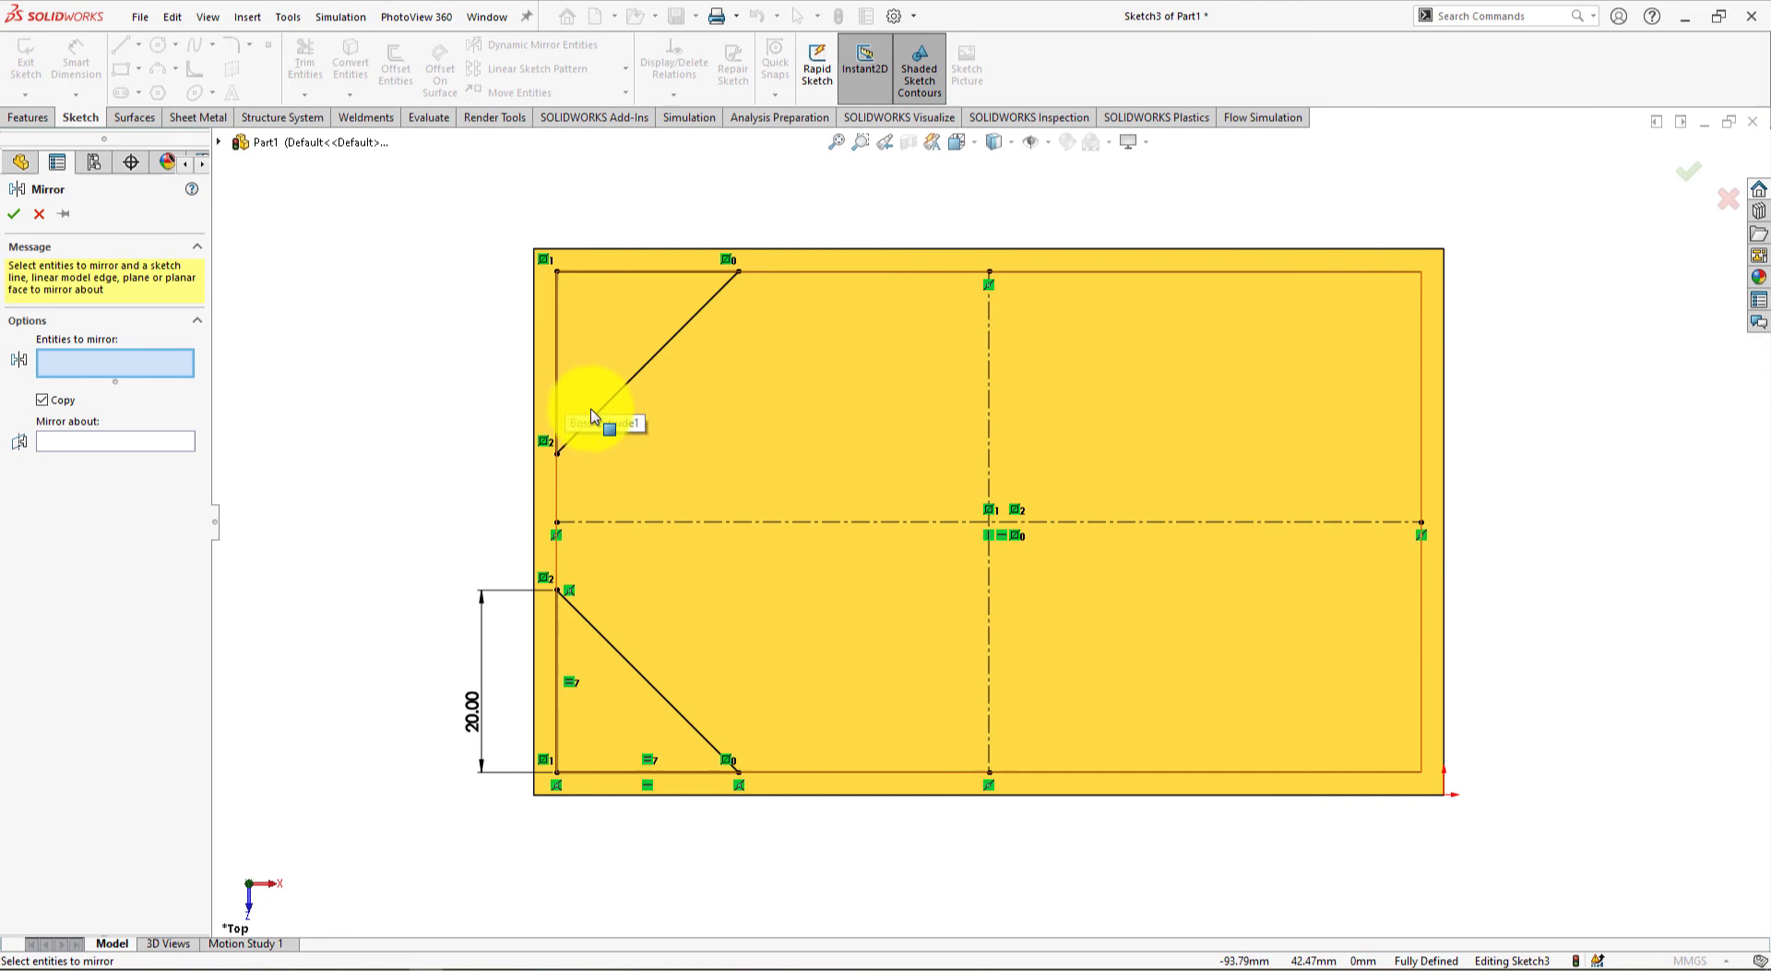
pyautogui.click(611, 399)
pyautogui.click(557, 383)
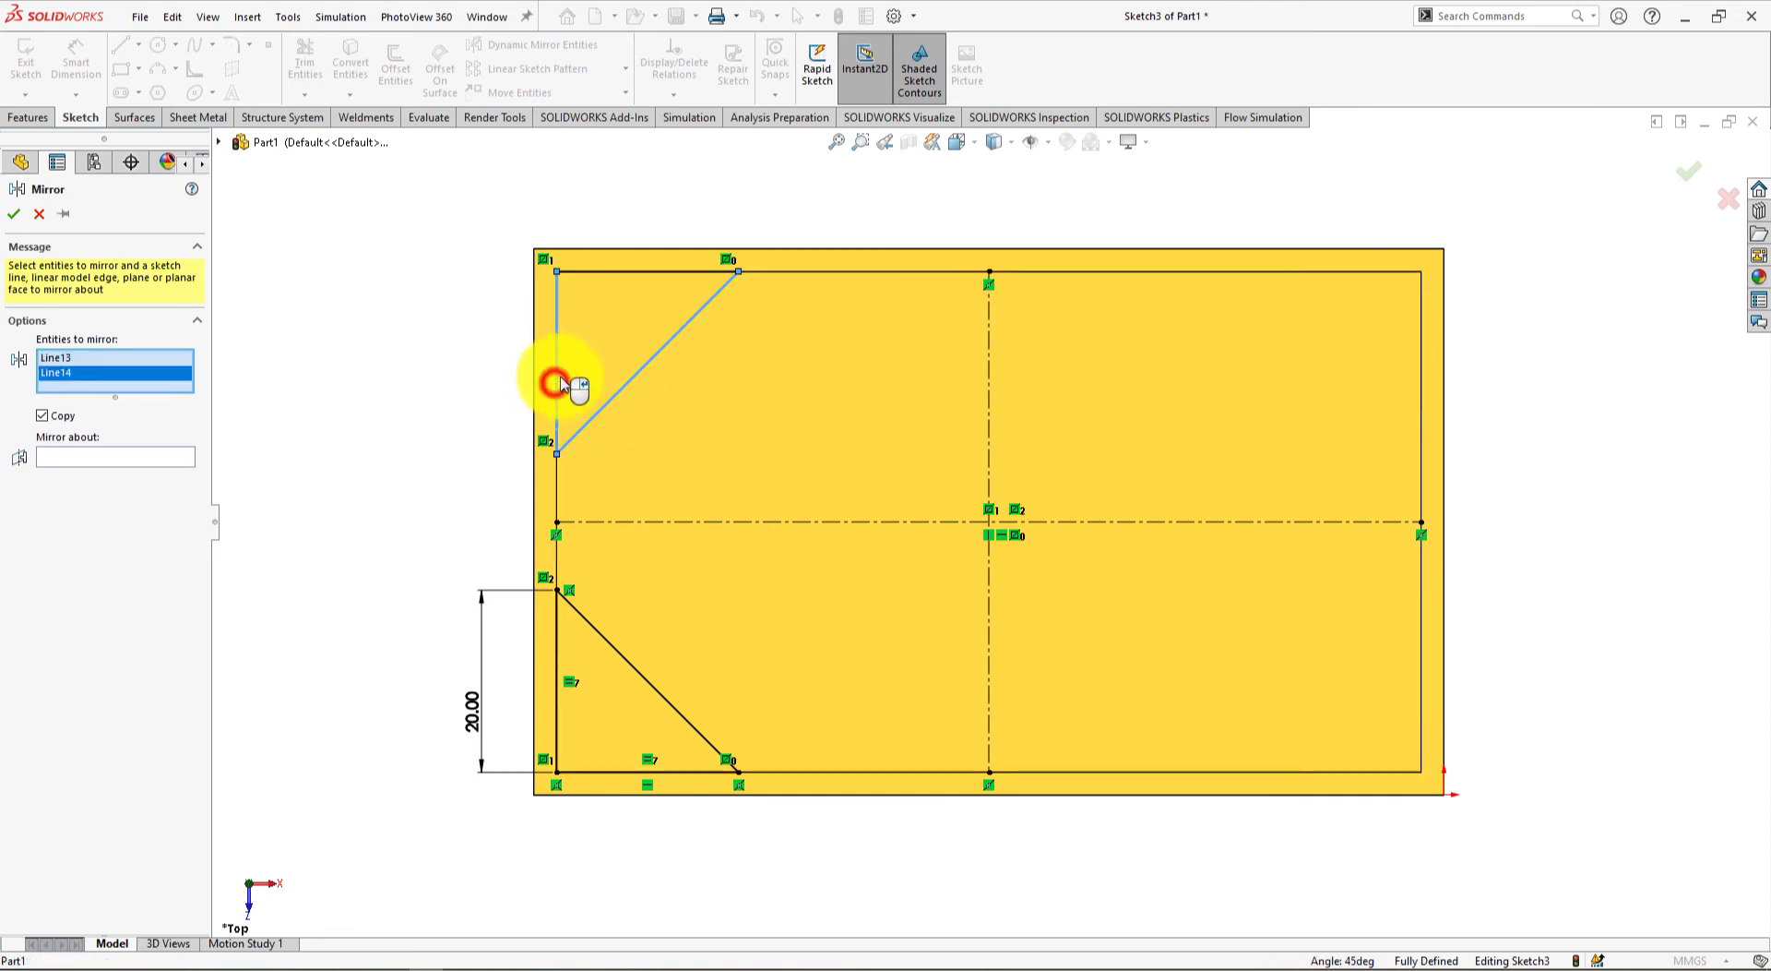
pyautogui.click(621, 270)
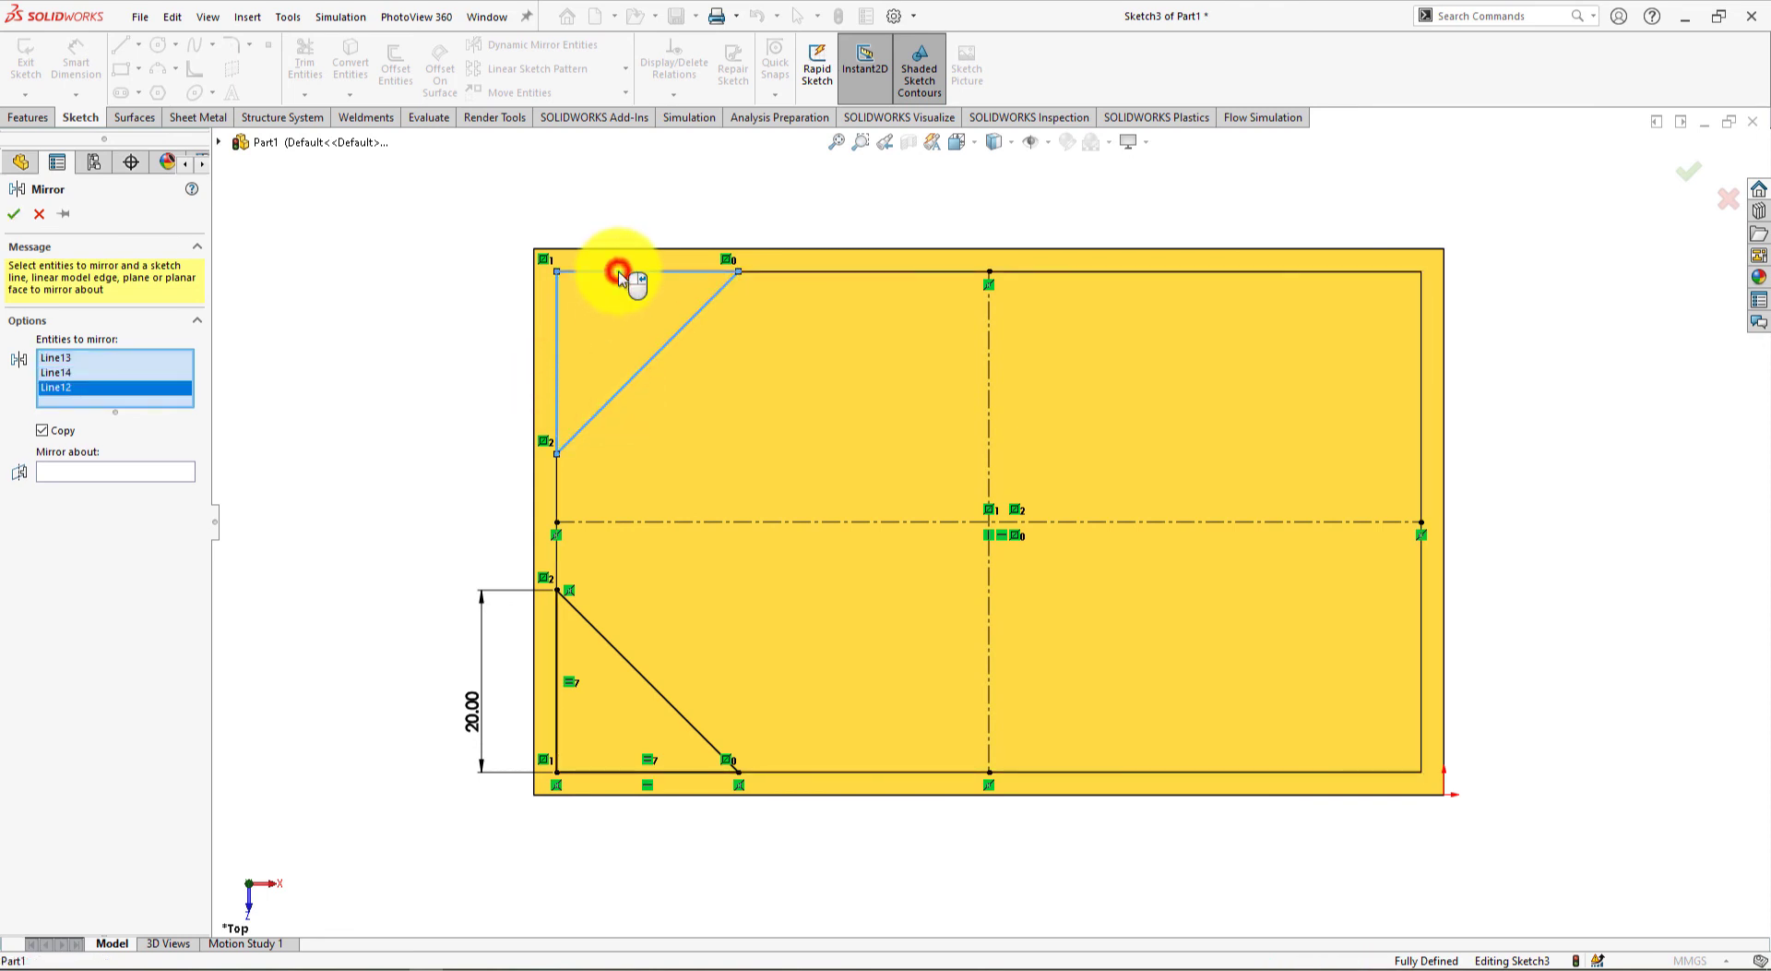
# Add the lower-left triangle's three lines and mirror all six about the vertical centerline
pyautogui.click(557, 722)
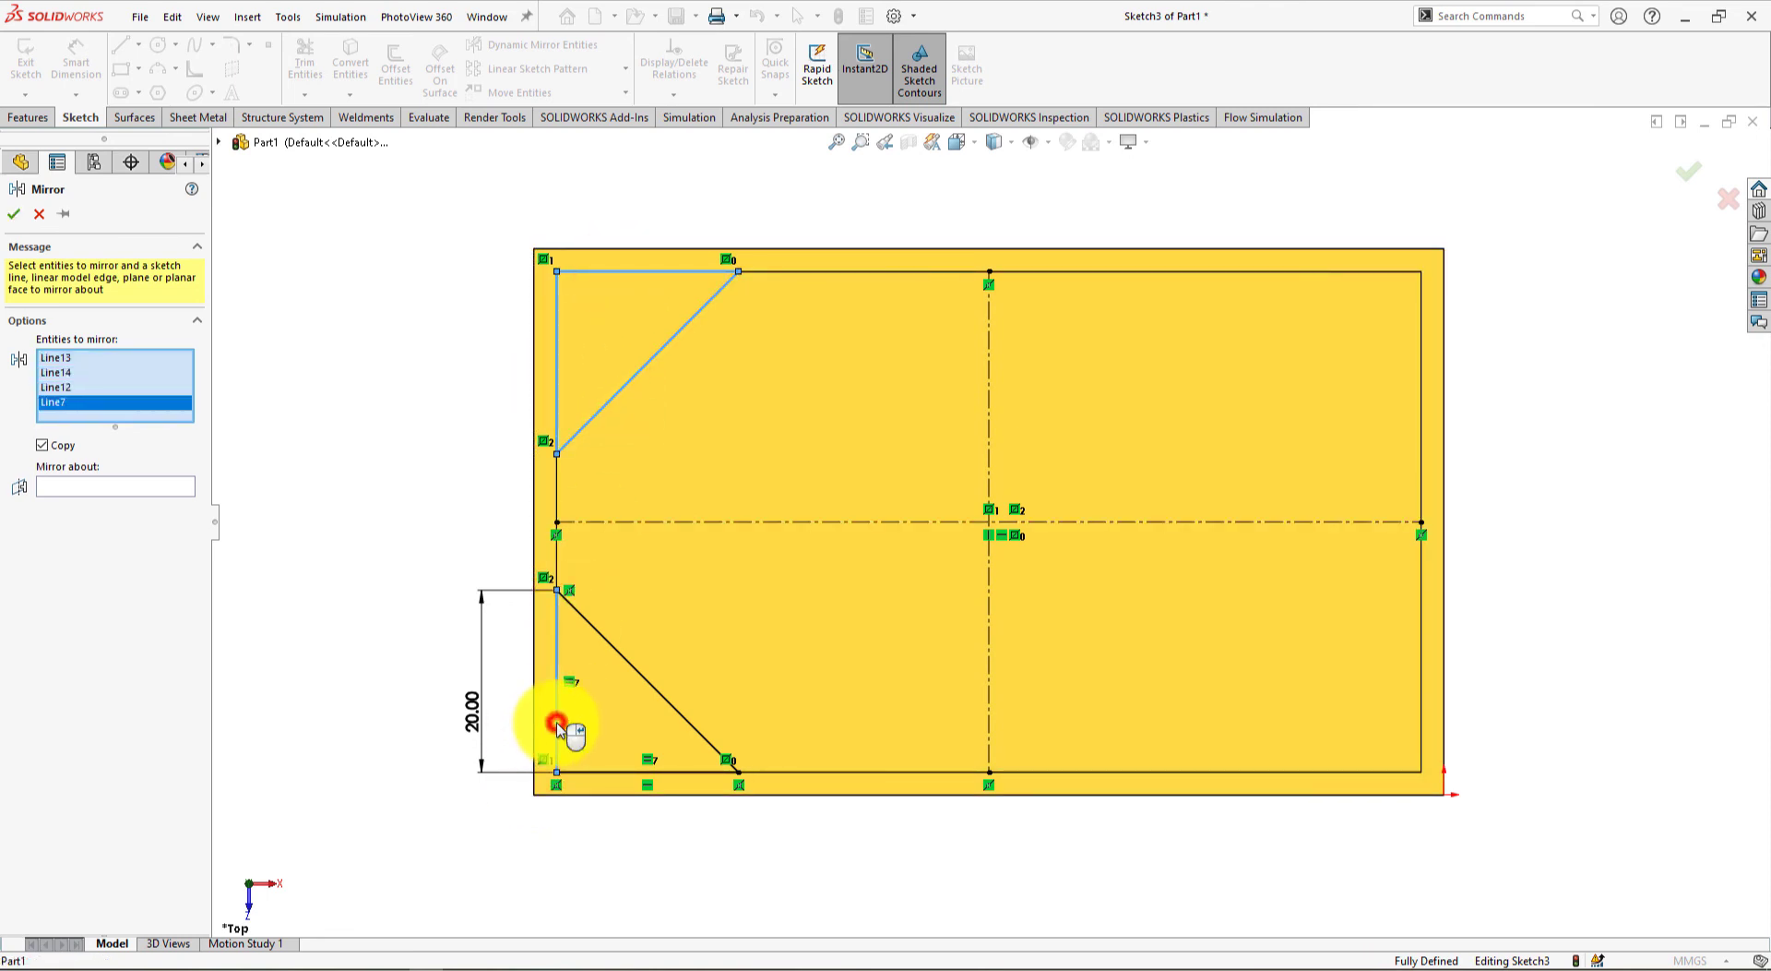
pyautogui.click(636, 672)
pyautogui.click(604, 771)
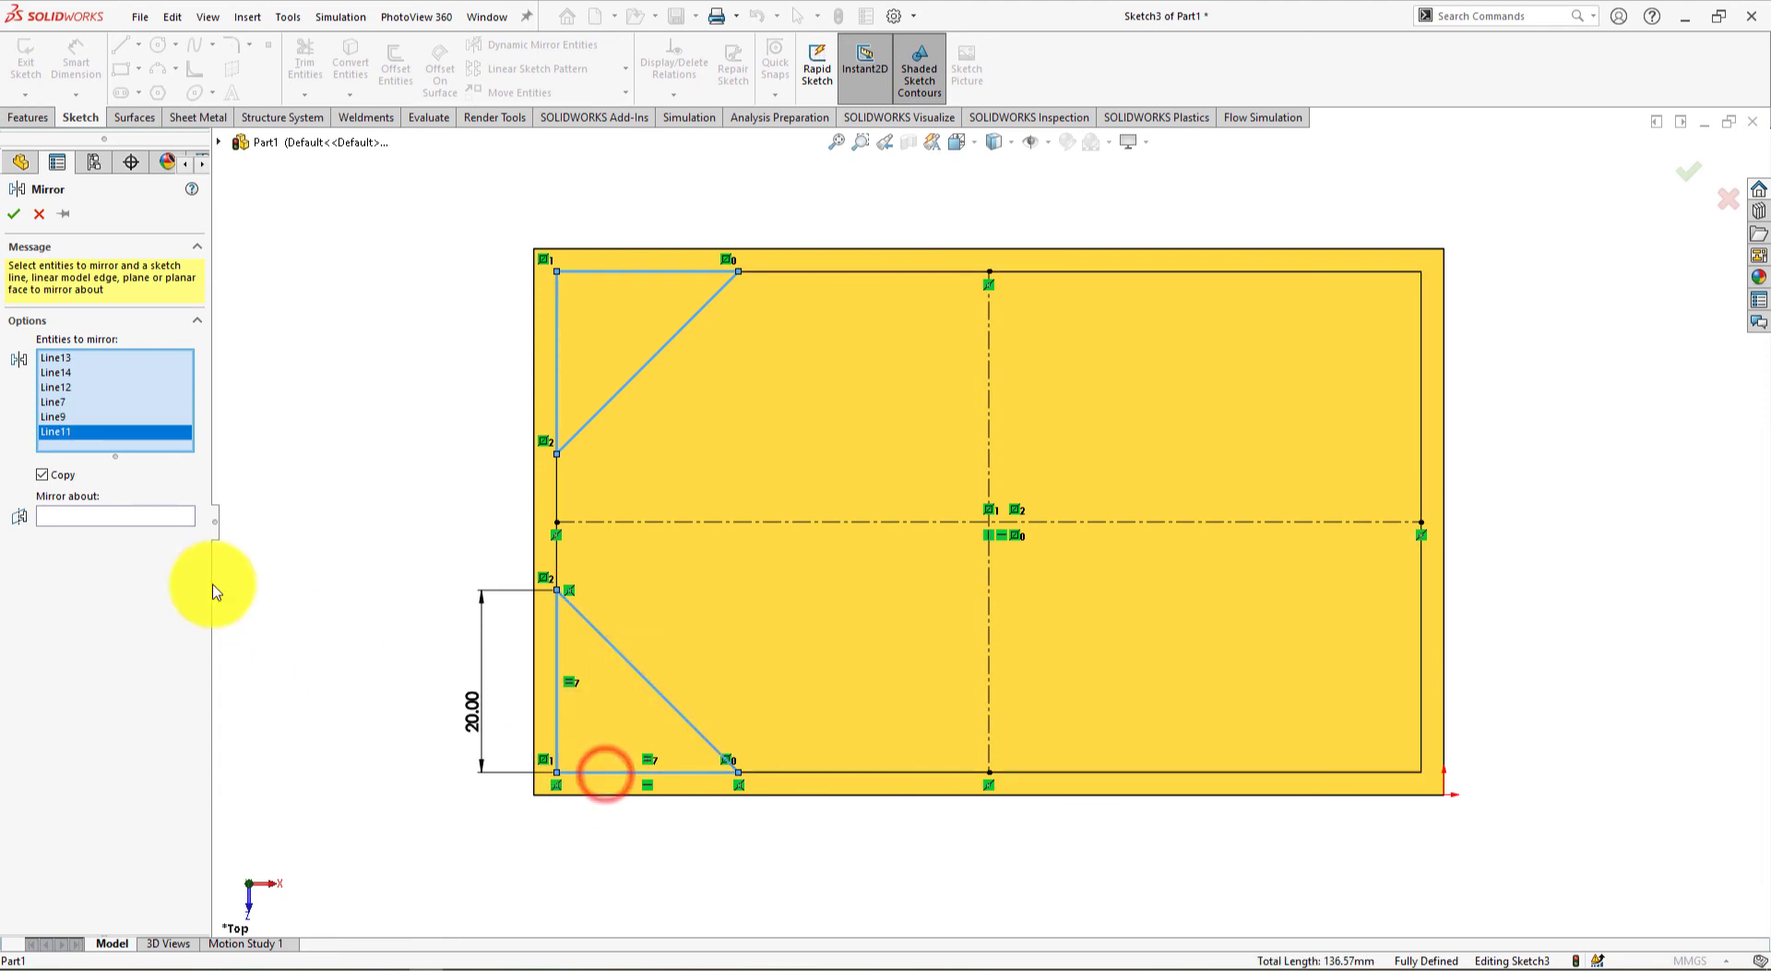
pyautogui.click(143, 515)
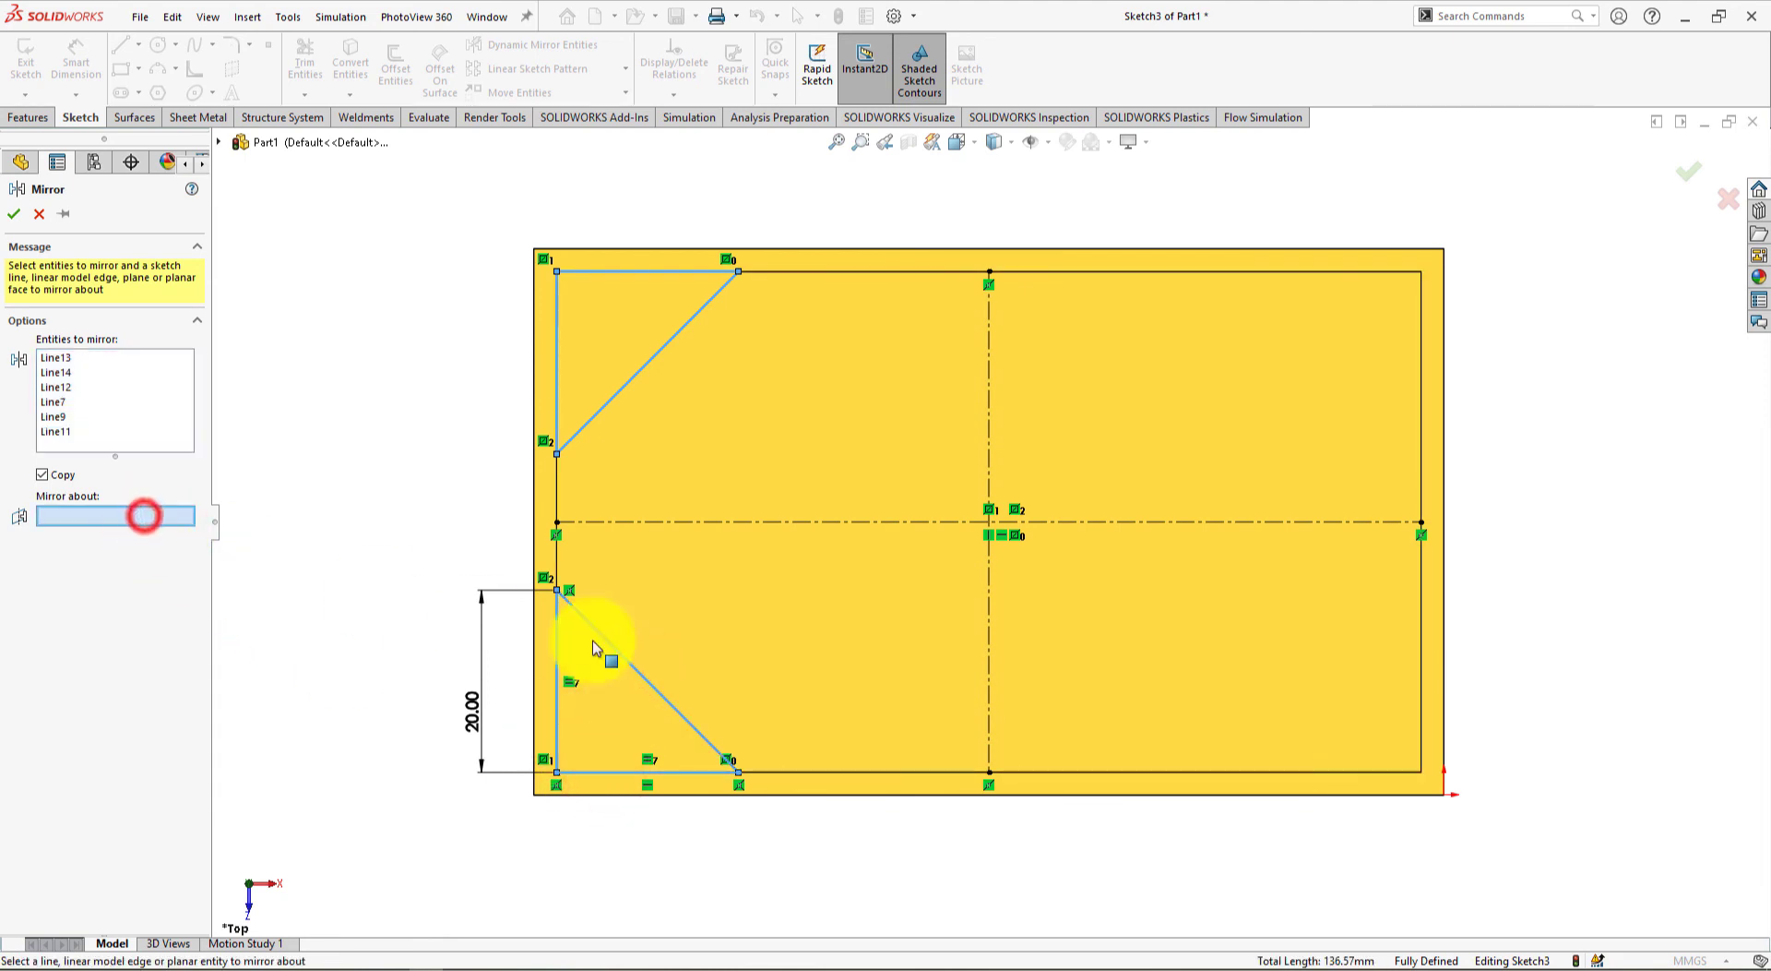
pyautogui.click(989, 691)
pyautogui.click(15, 214)
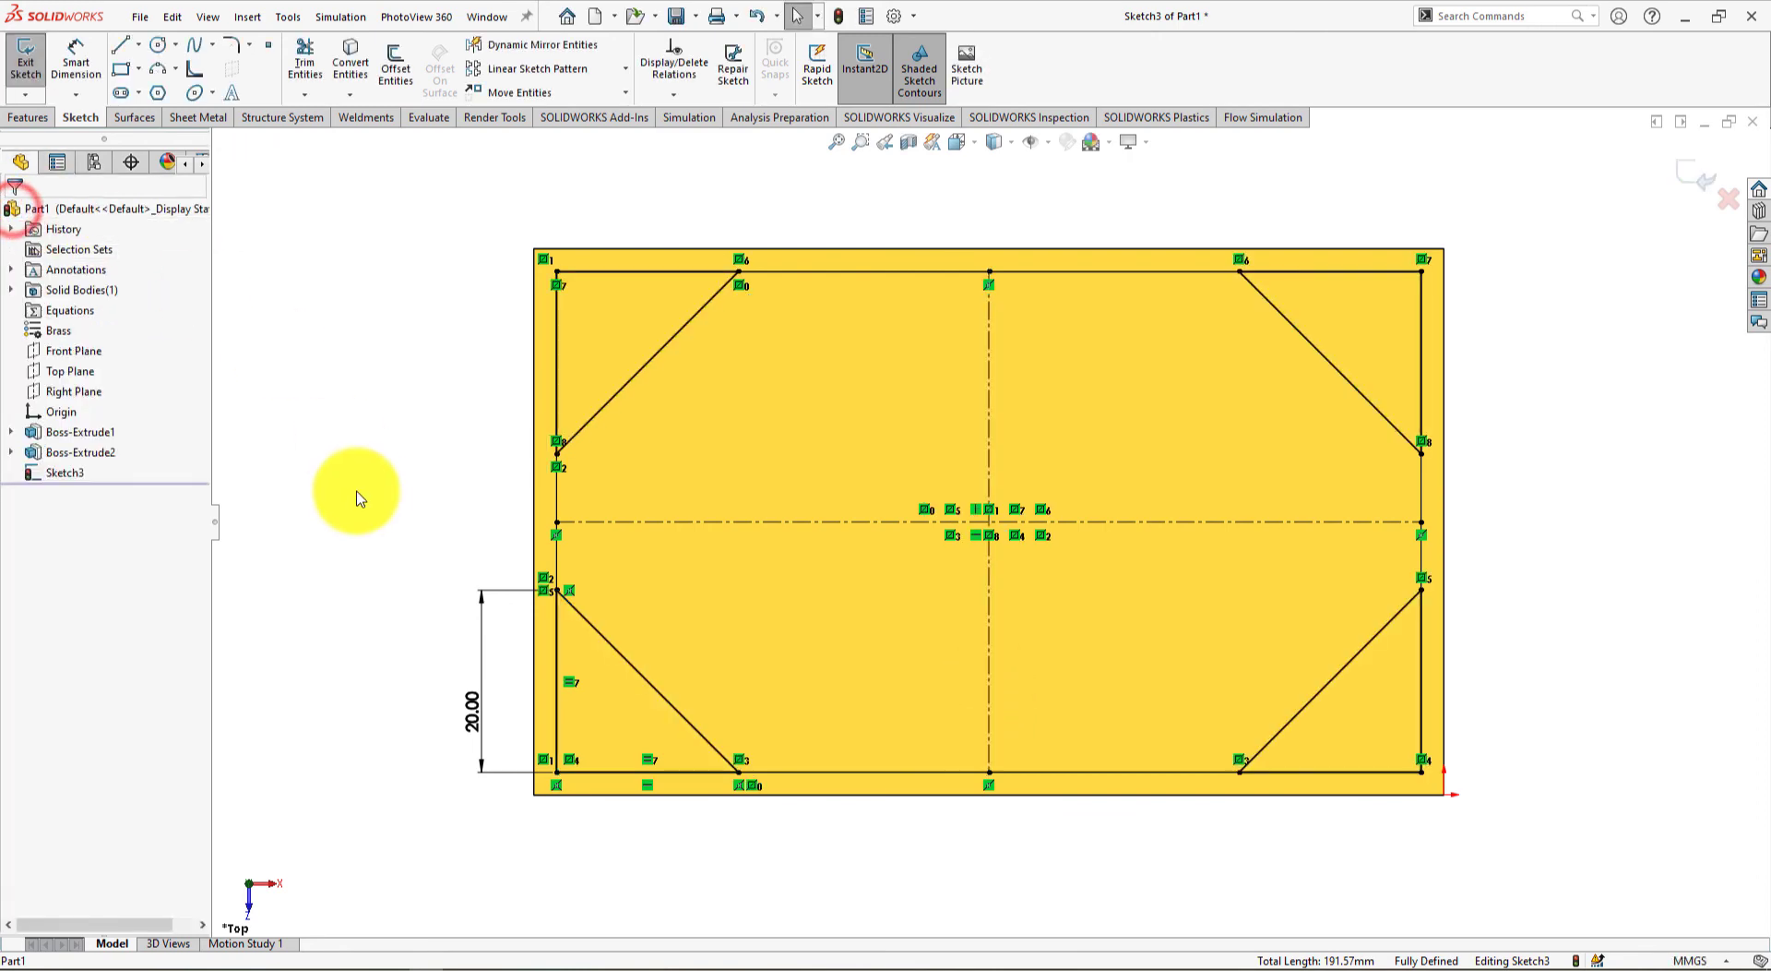
# Extrude the four corner triangles 25 mm (10+15) as Boss-Extrude3
pyautogui.click(383, 487)
pyautogui.click(15, 118)
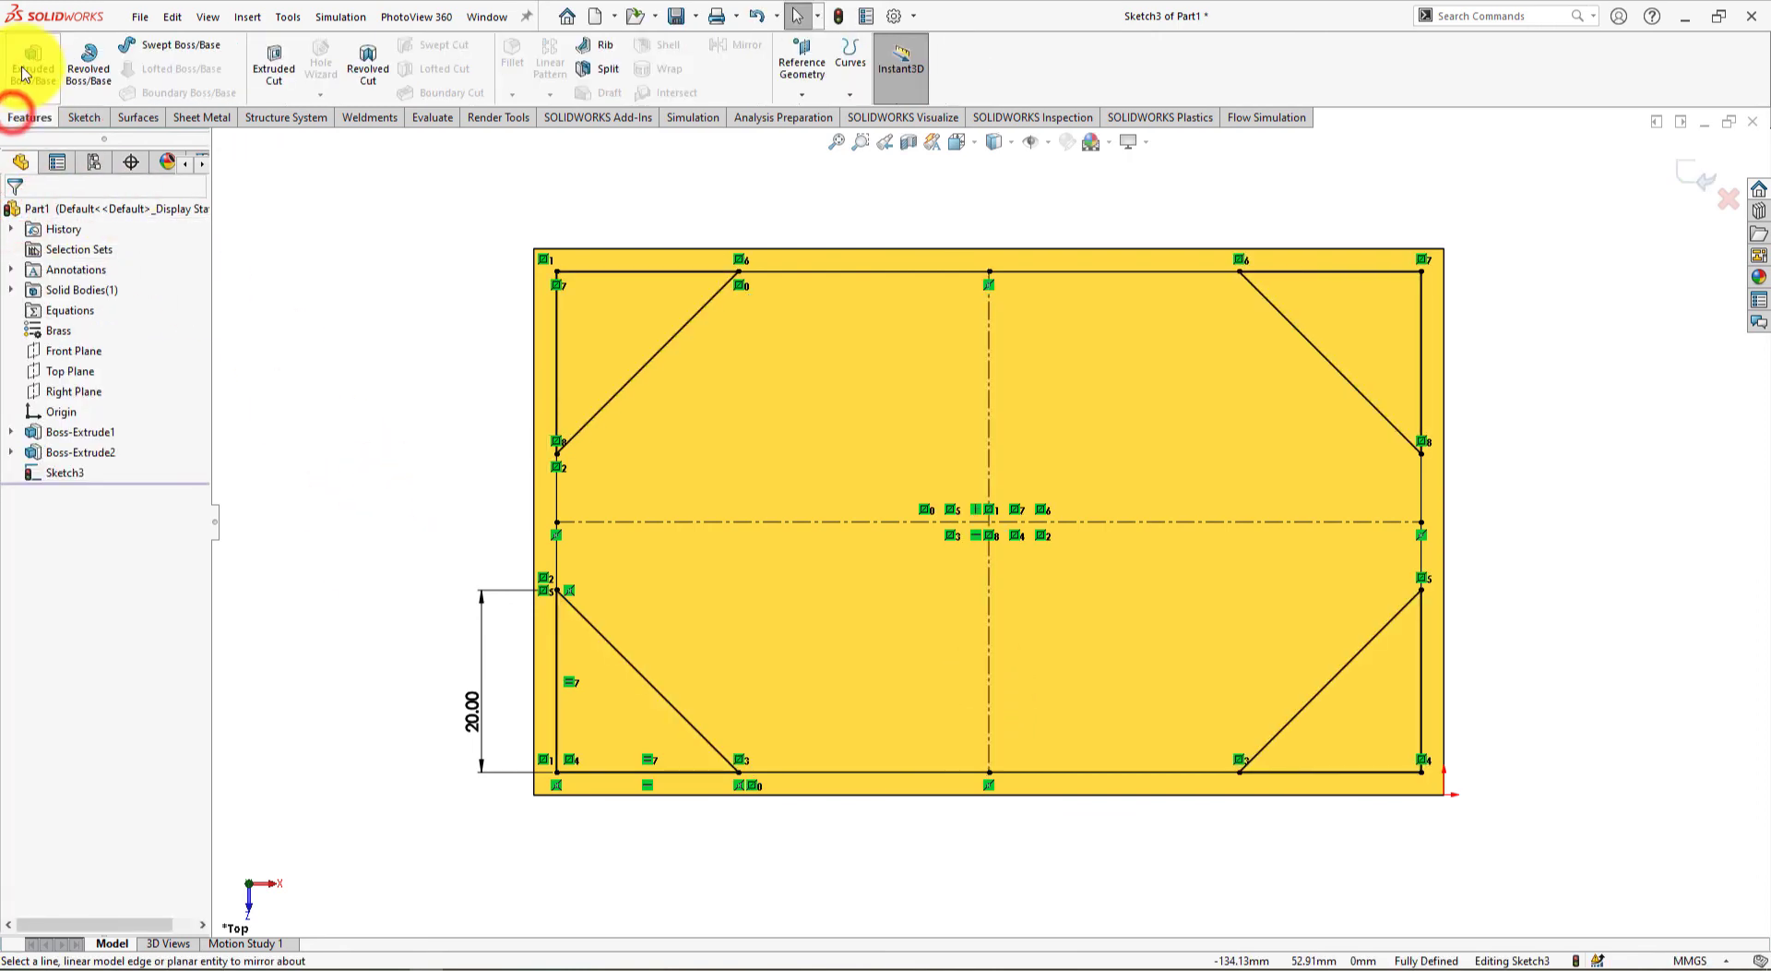
pyautogui.click(32, 63)
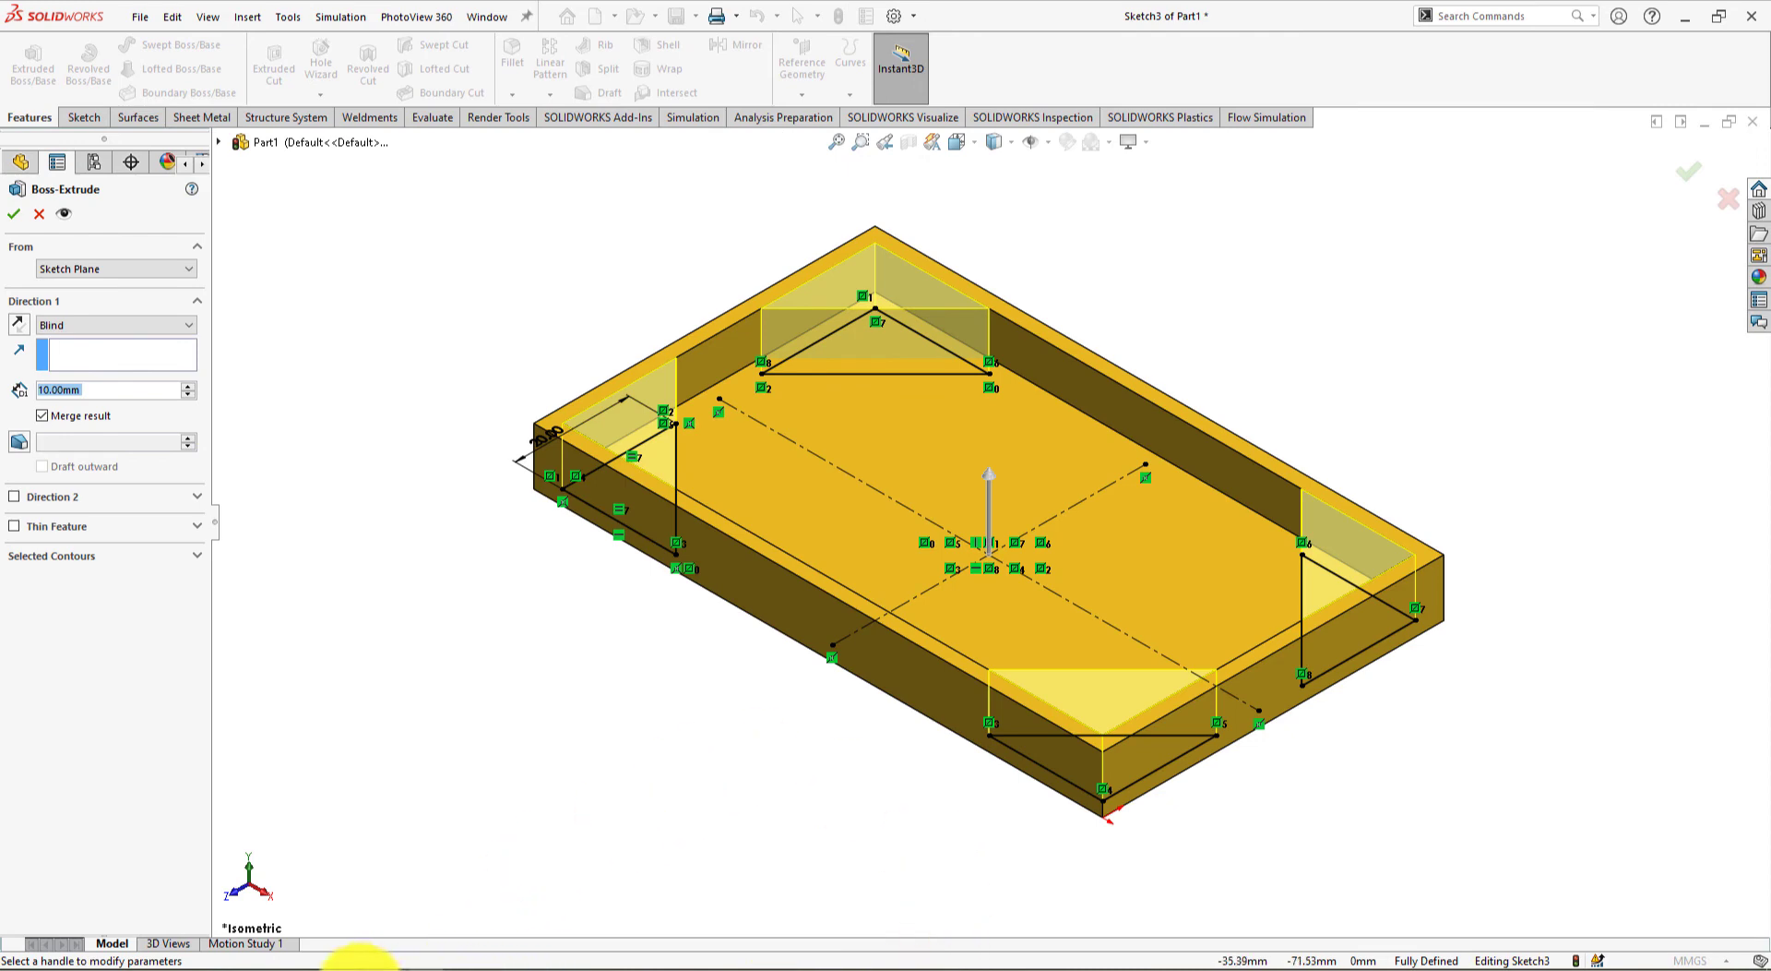
pyautogui.click(936, 962)
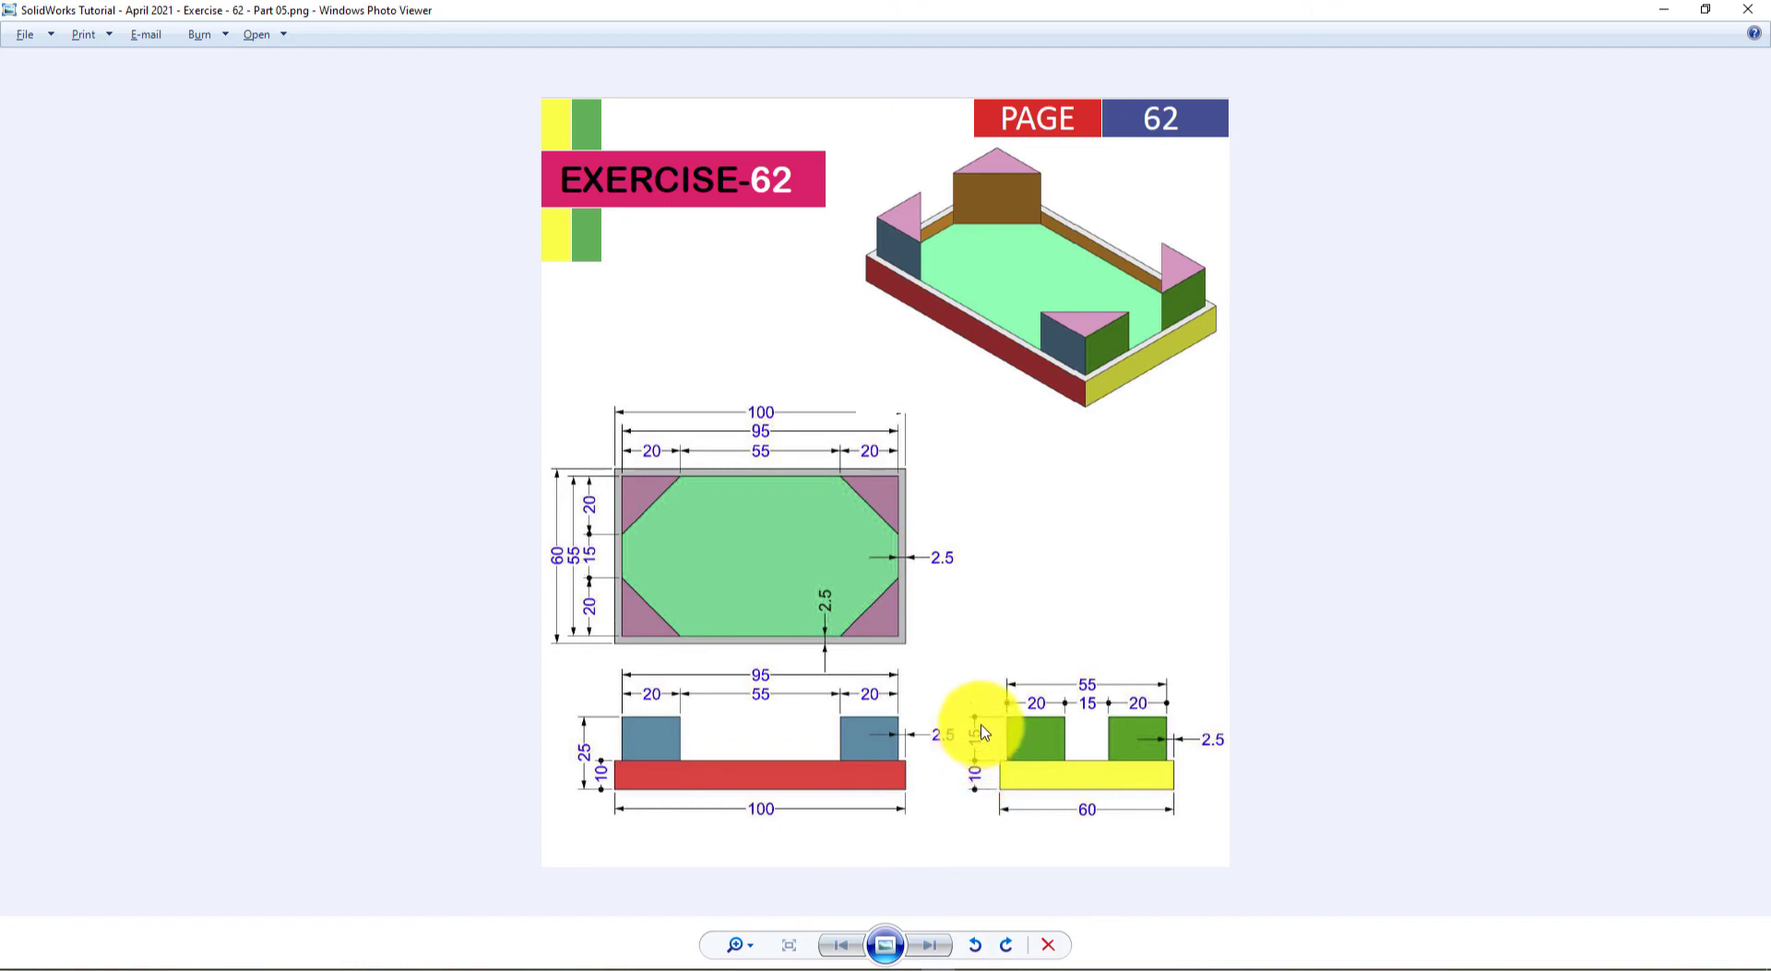
pyautogui.hotkey('alt', 'Tab')
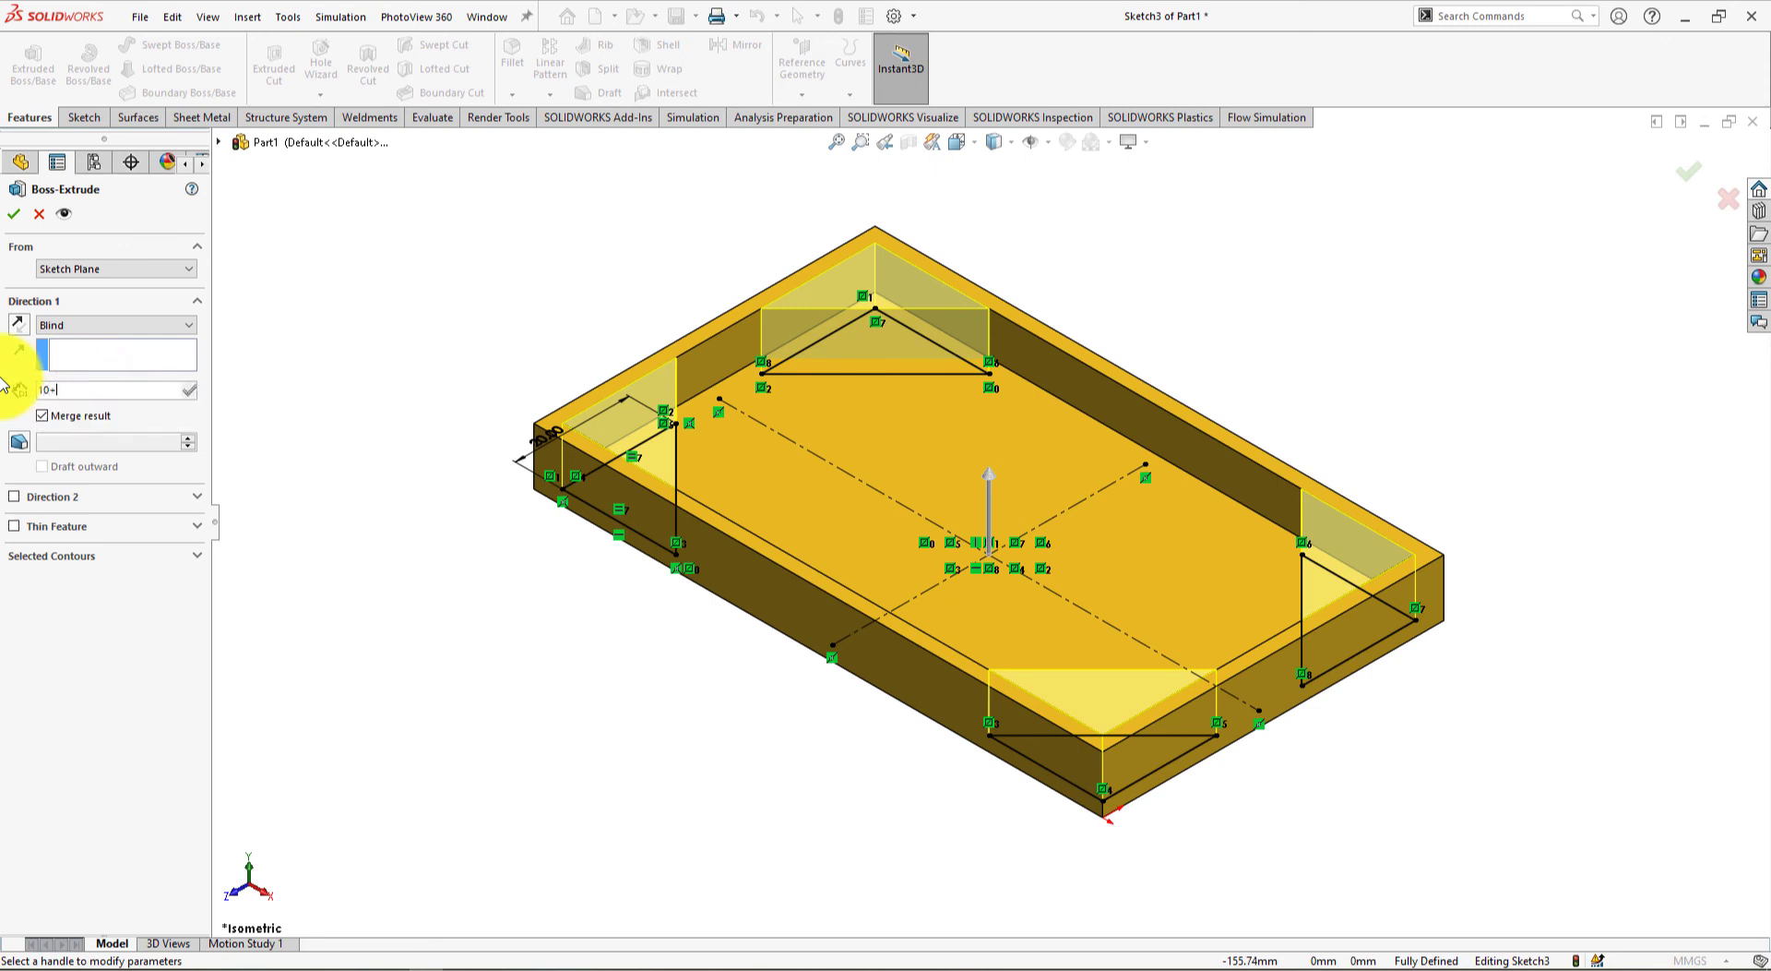
pyautogui.press('Return')
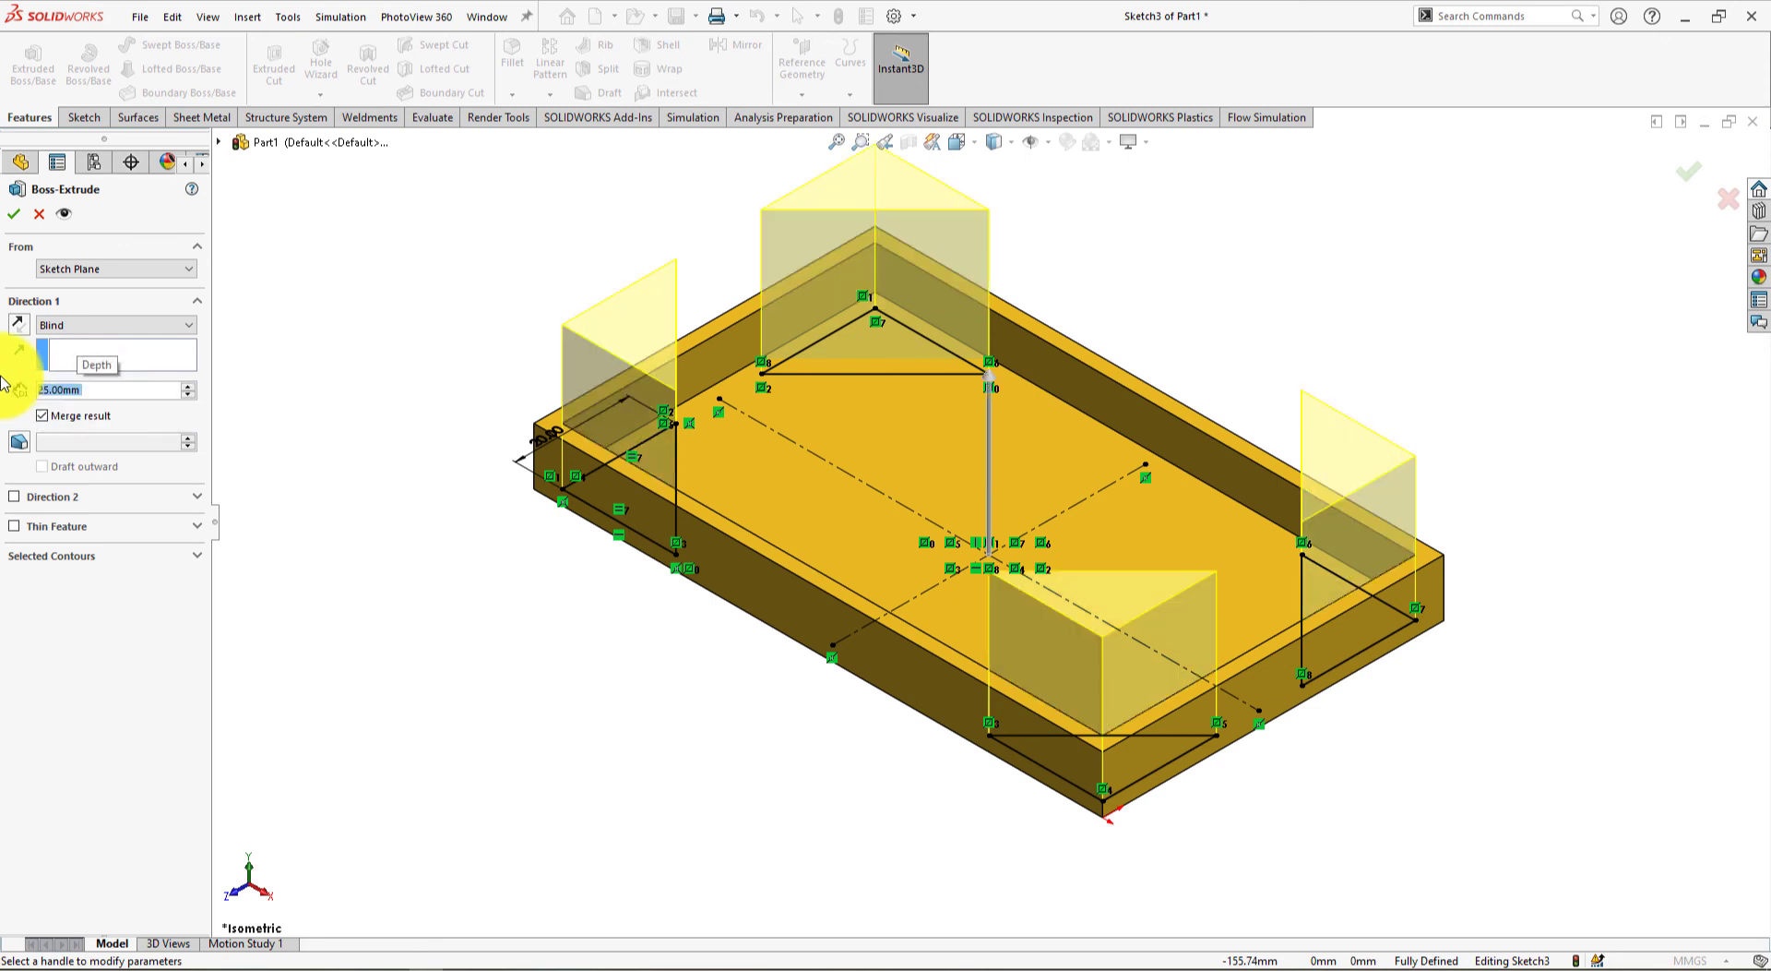
pyautogui.click(13, 215)
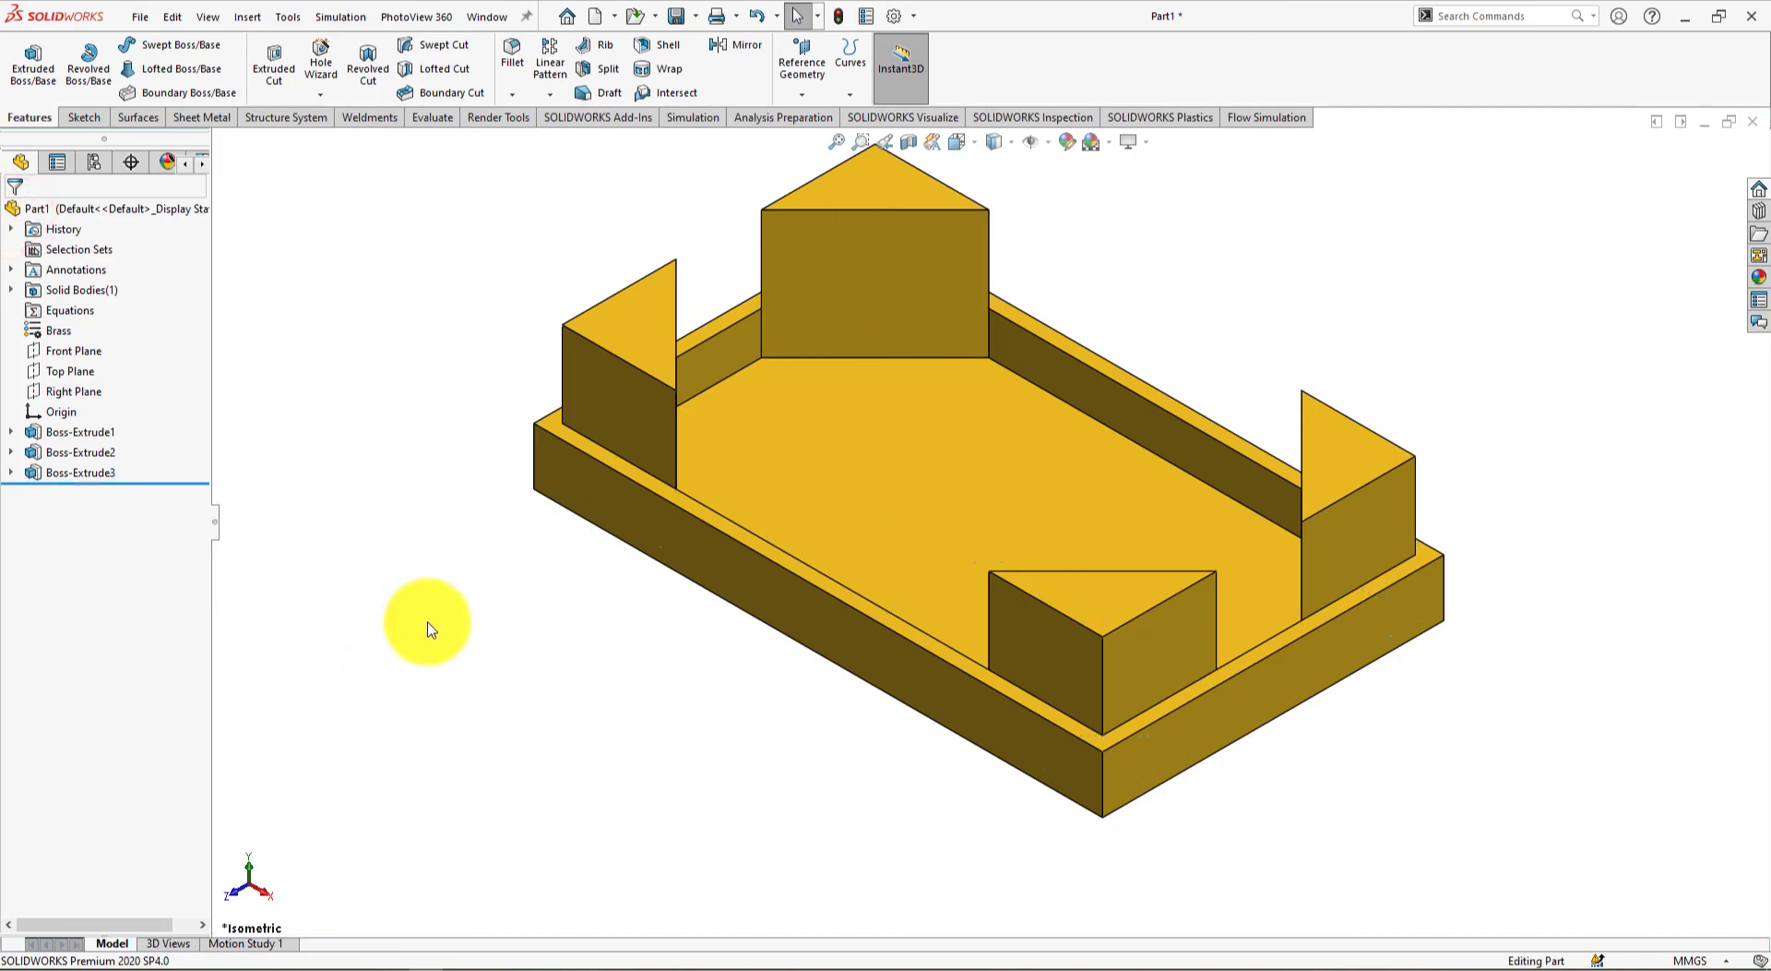
# Switch the finished tray to the Isometric view
pyautogui.hotkey('alt', 'Tab')
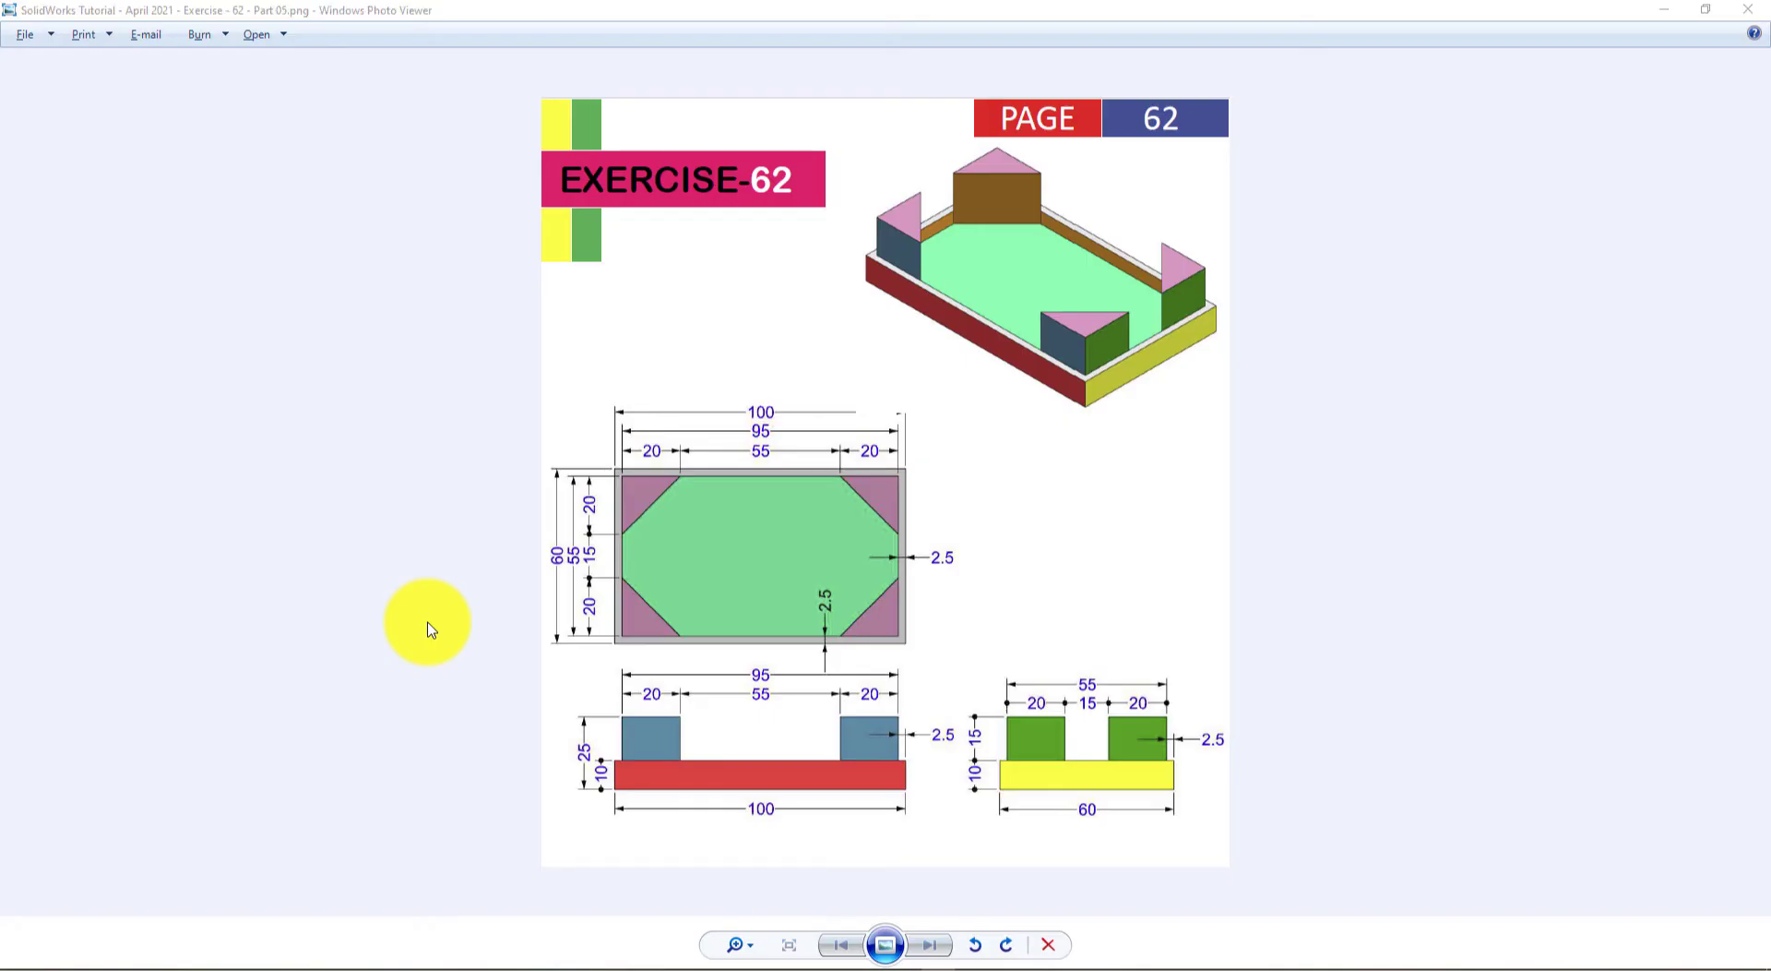
pyautogui.hotkey('alt', 'Tab')
pyautogui.press('space')
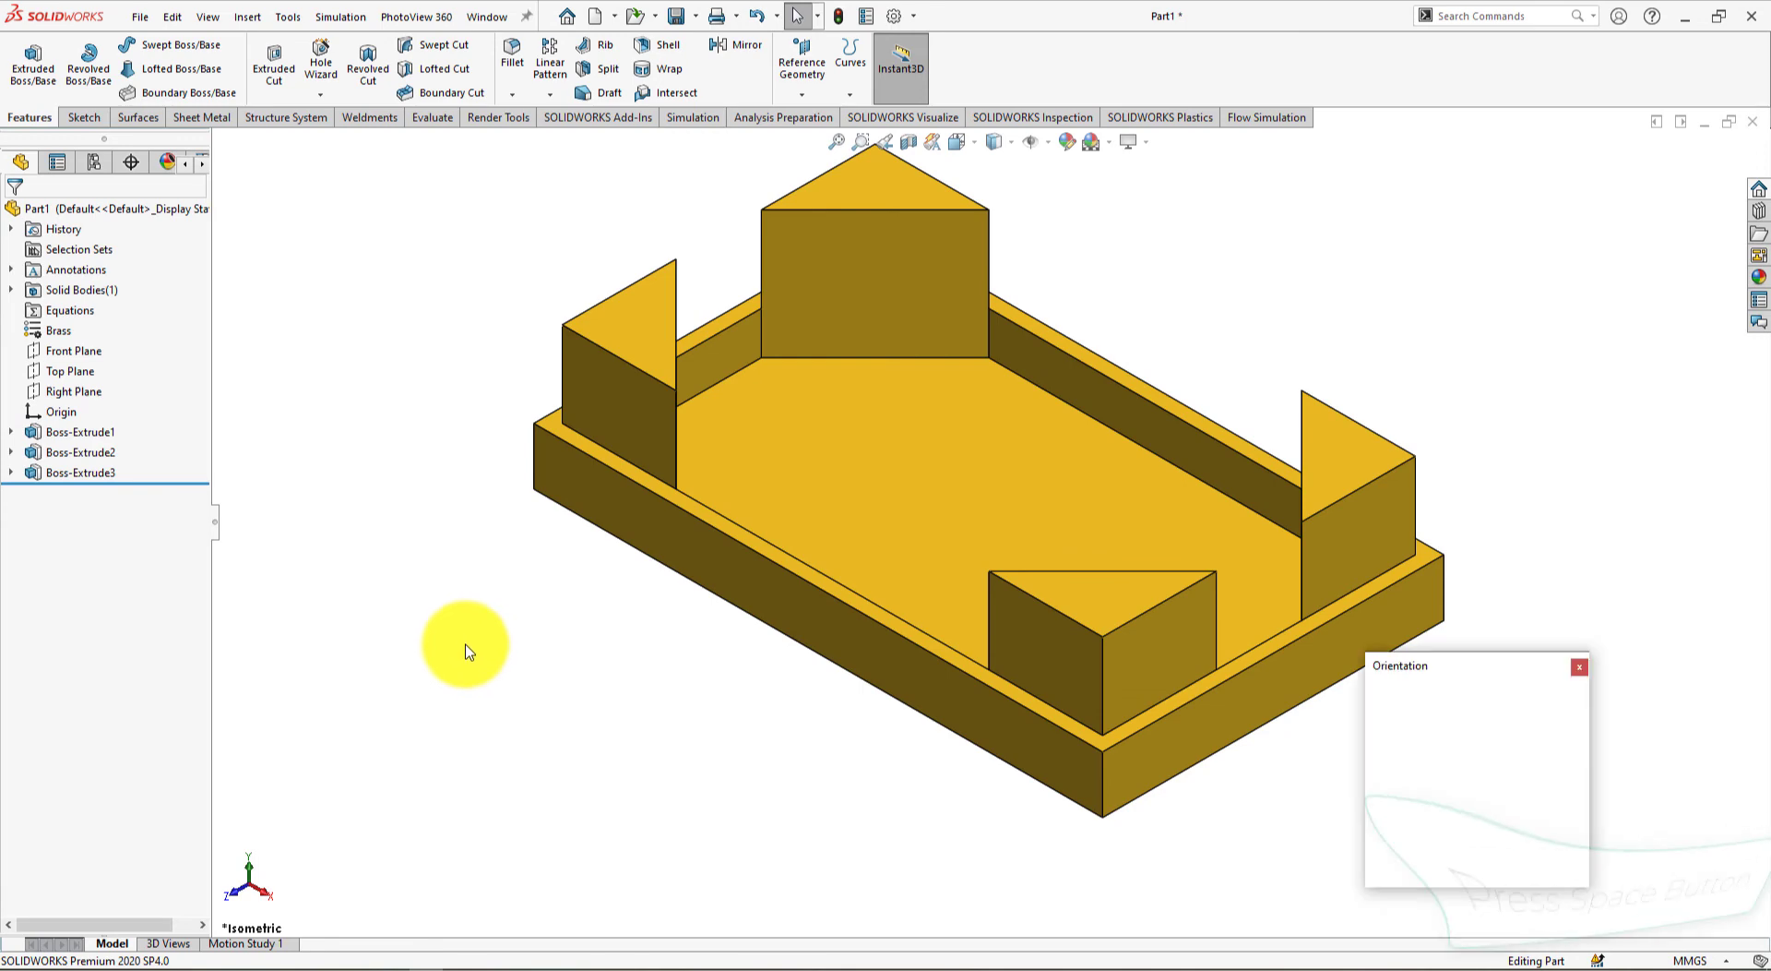
pyautogui.click(1562, 726)
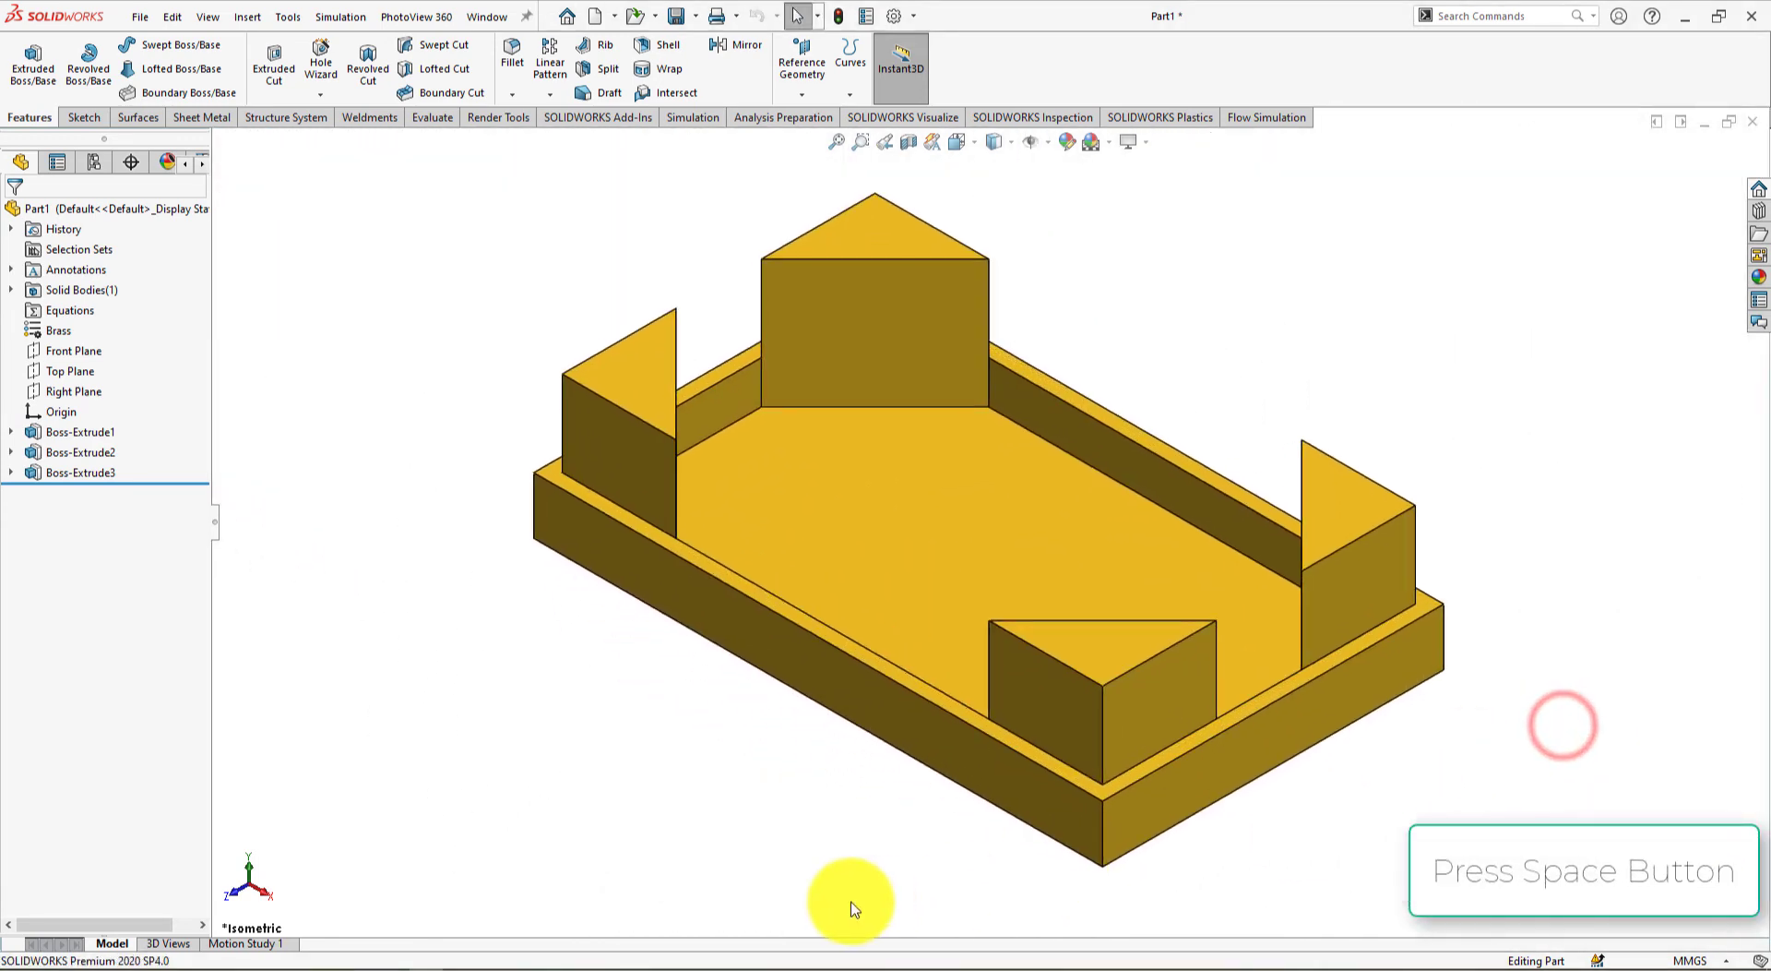
pyautogui.click(391, 841)
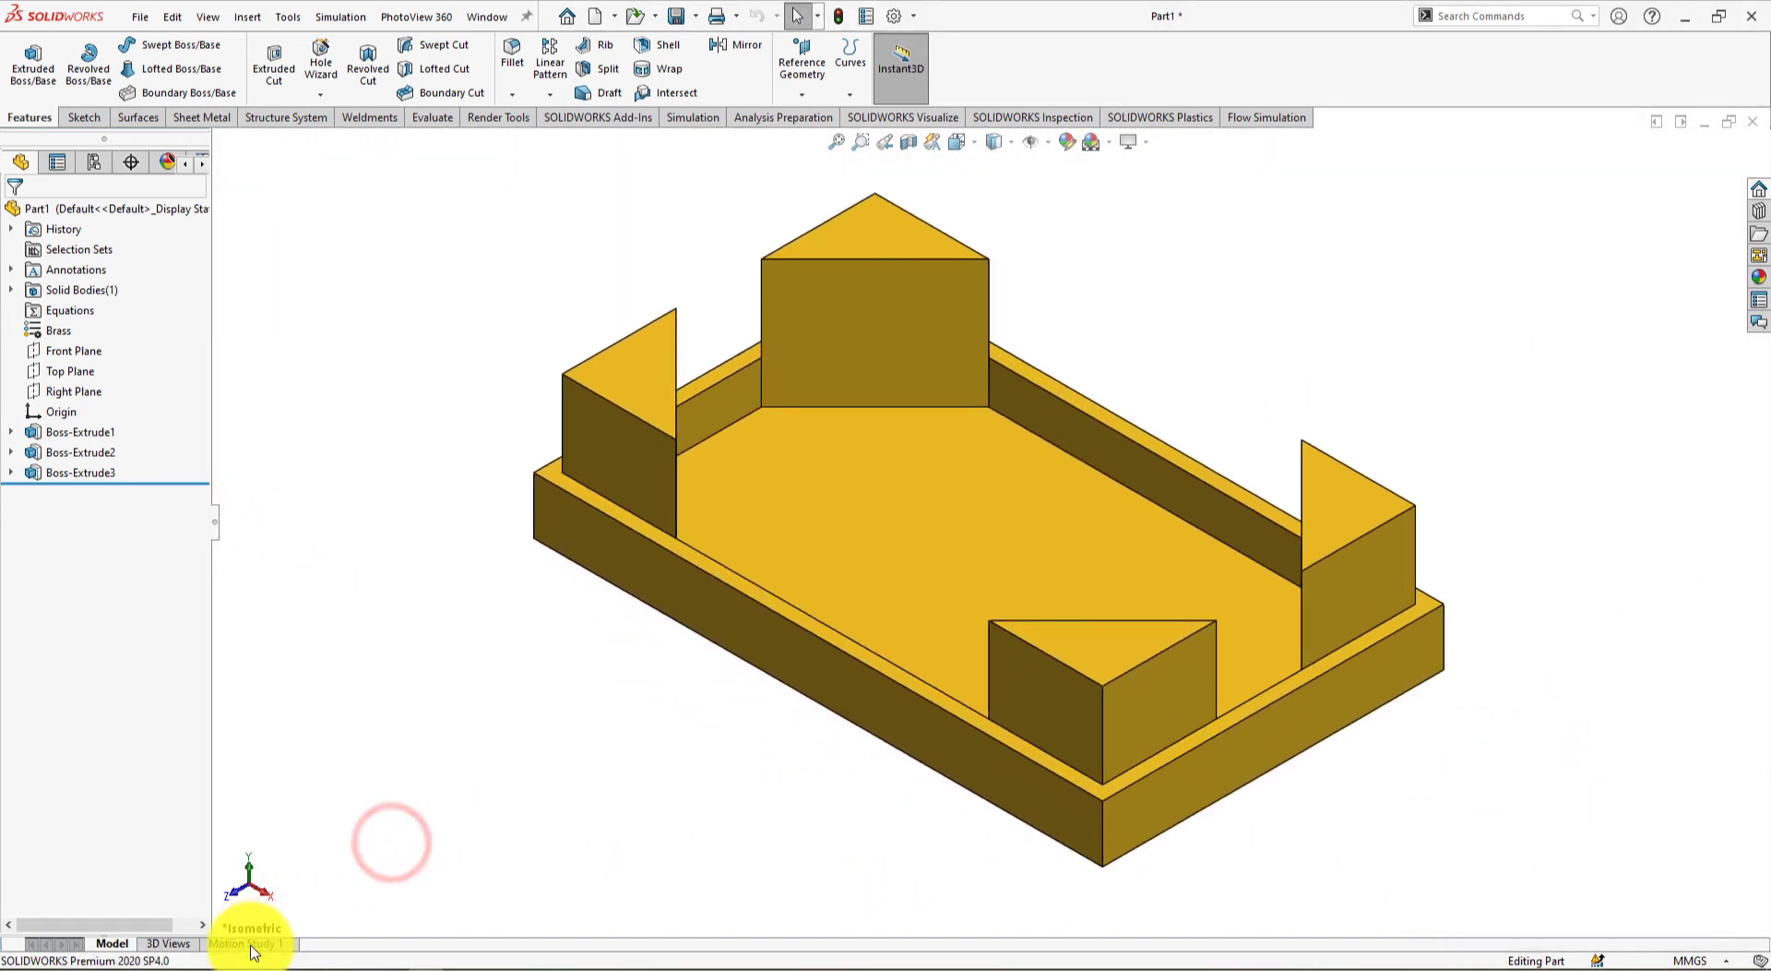
# Create a one-turn clockwise Y-axis rotation with the Animation Wizard in Motion Study 1
pyautogui.click(250, 945)
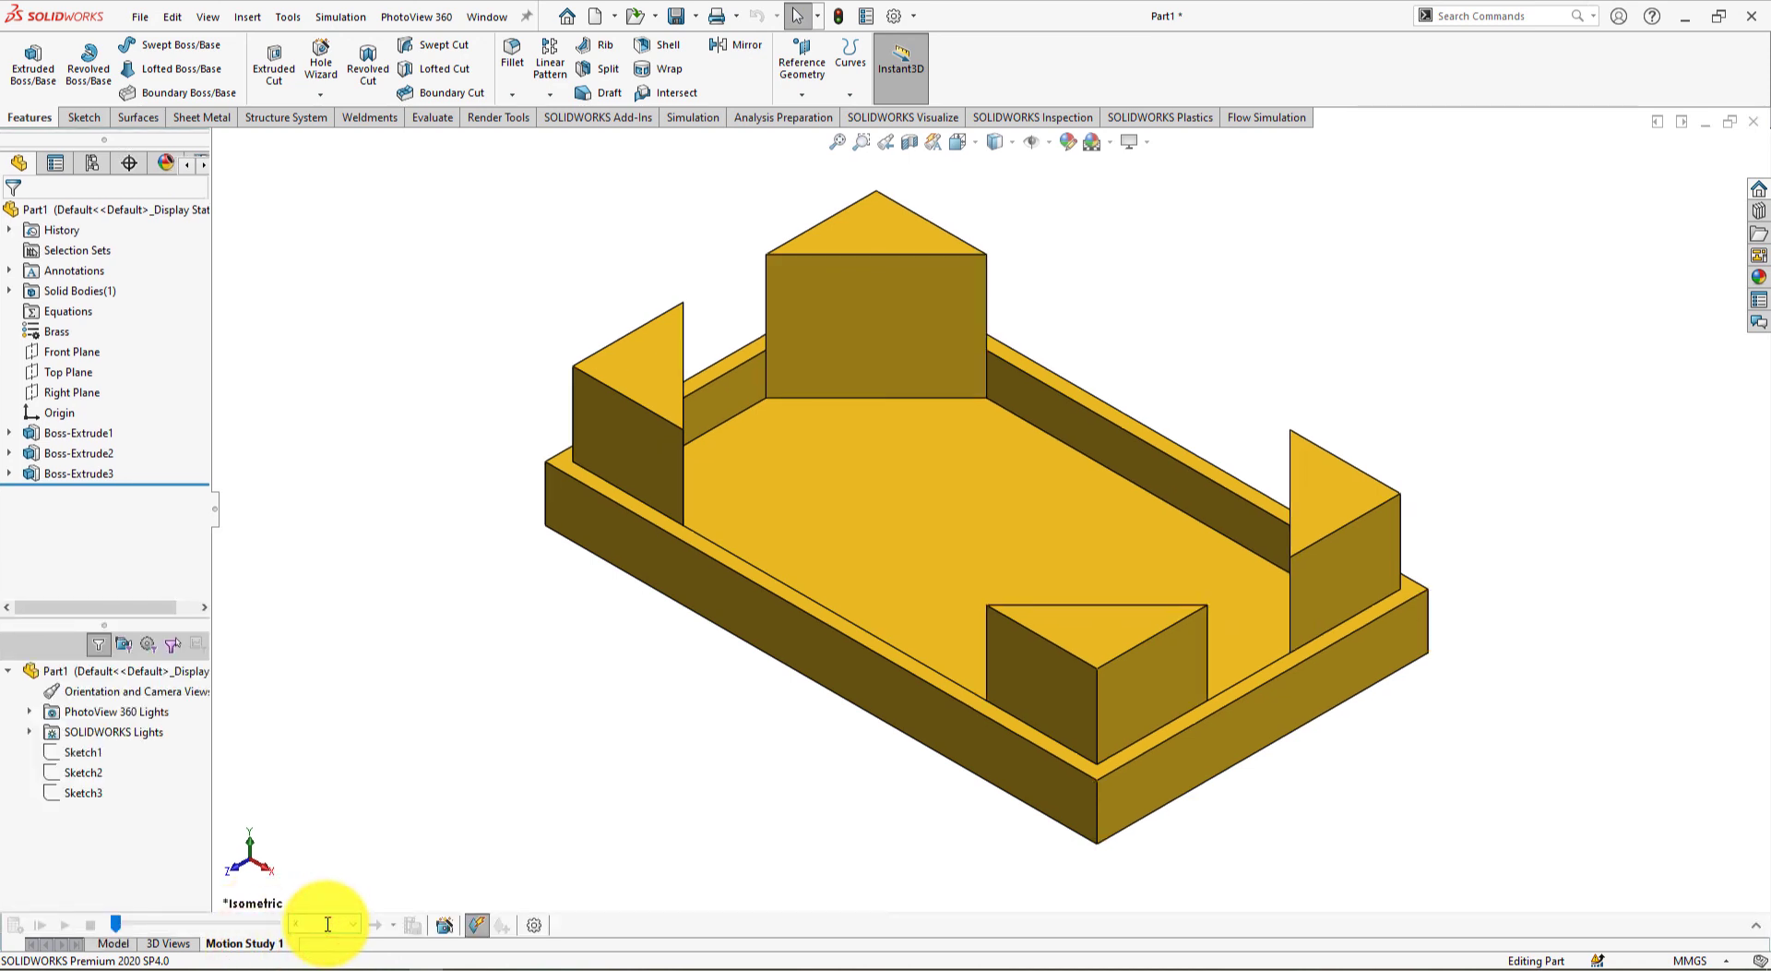
pyautogui.click(445, 927)
pyautogui.moveTo(877, 266); pyautogui.dragTo(218, 46)
pyautogui.click(346, 480)
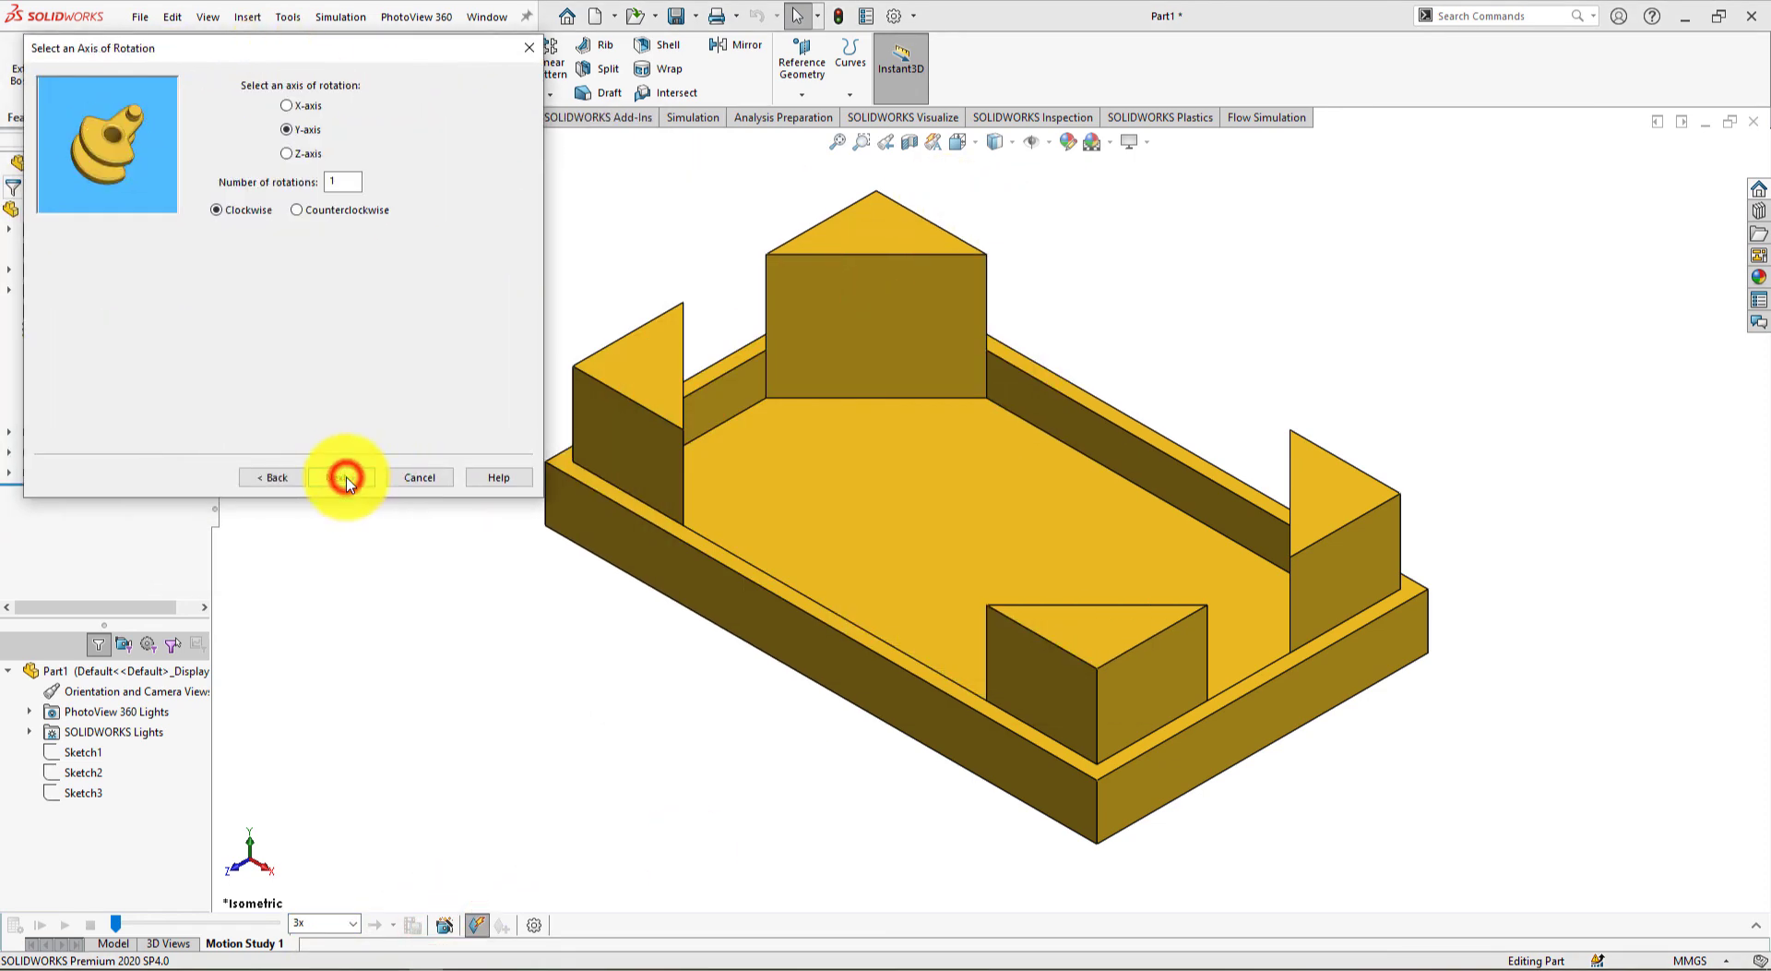
pyautogui.click(346, 478)
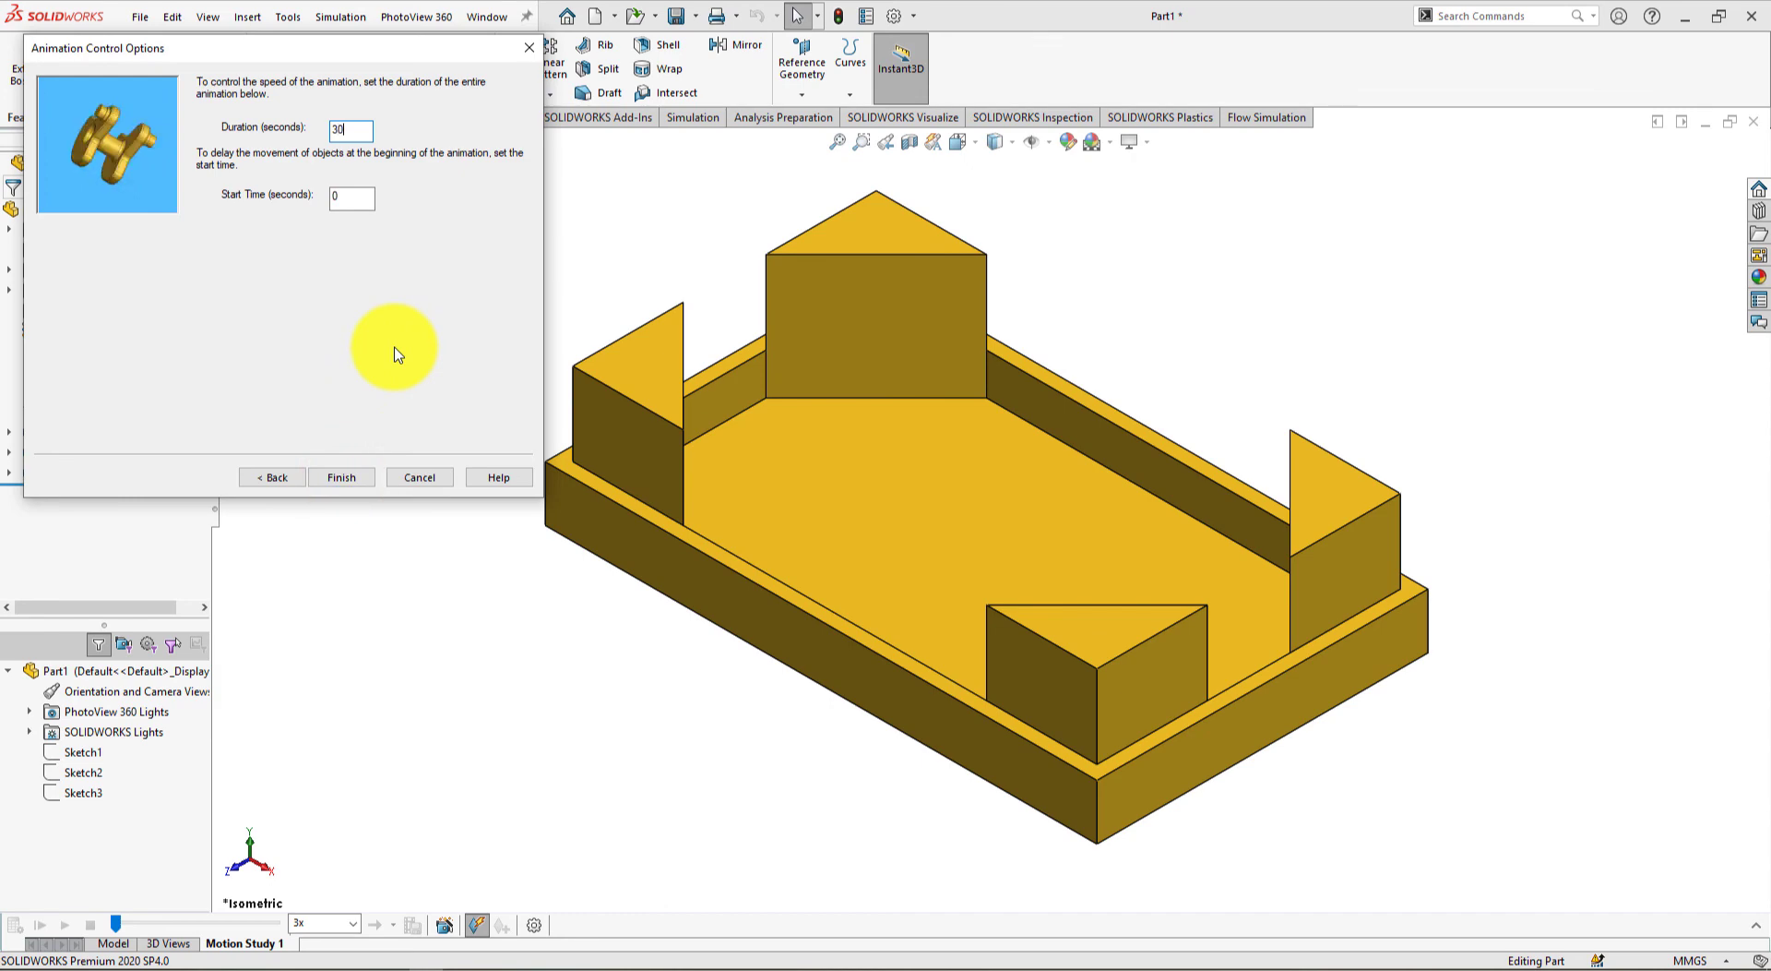
pyautogui.click(335, 479)
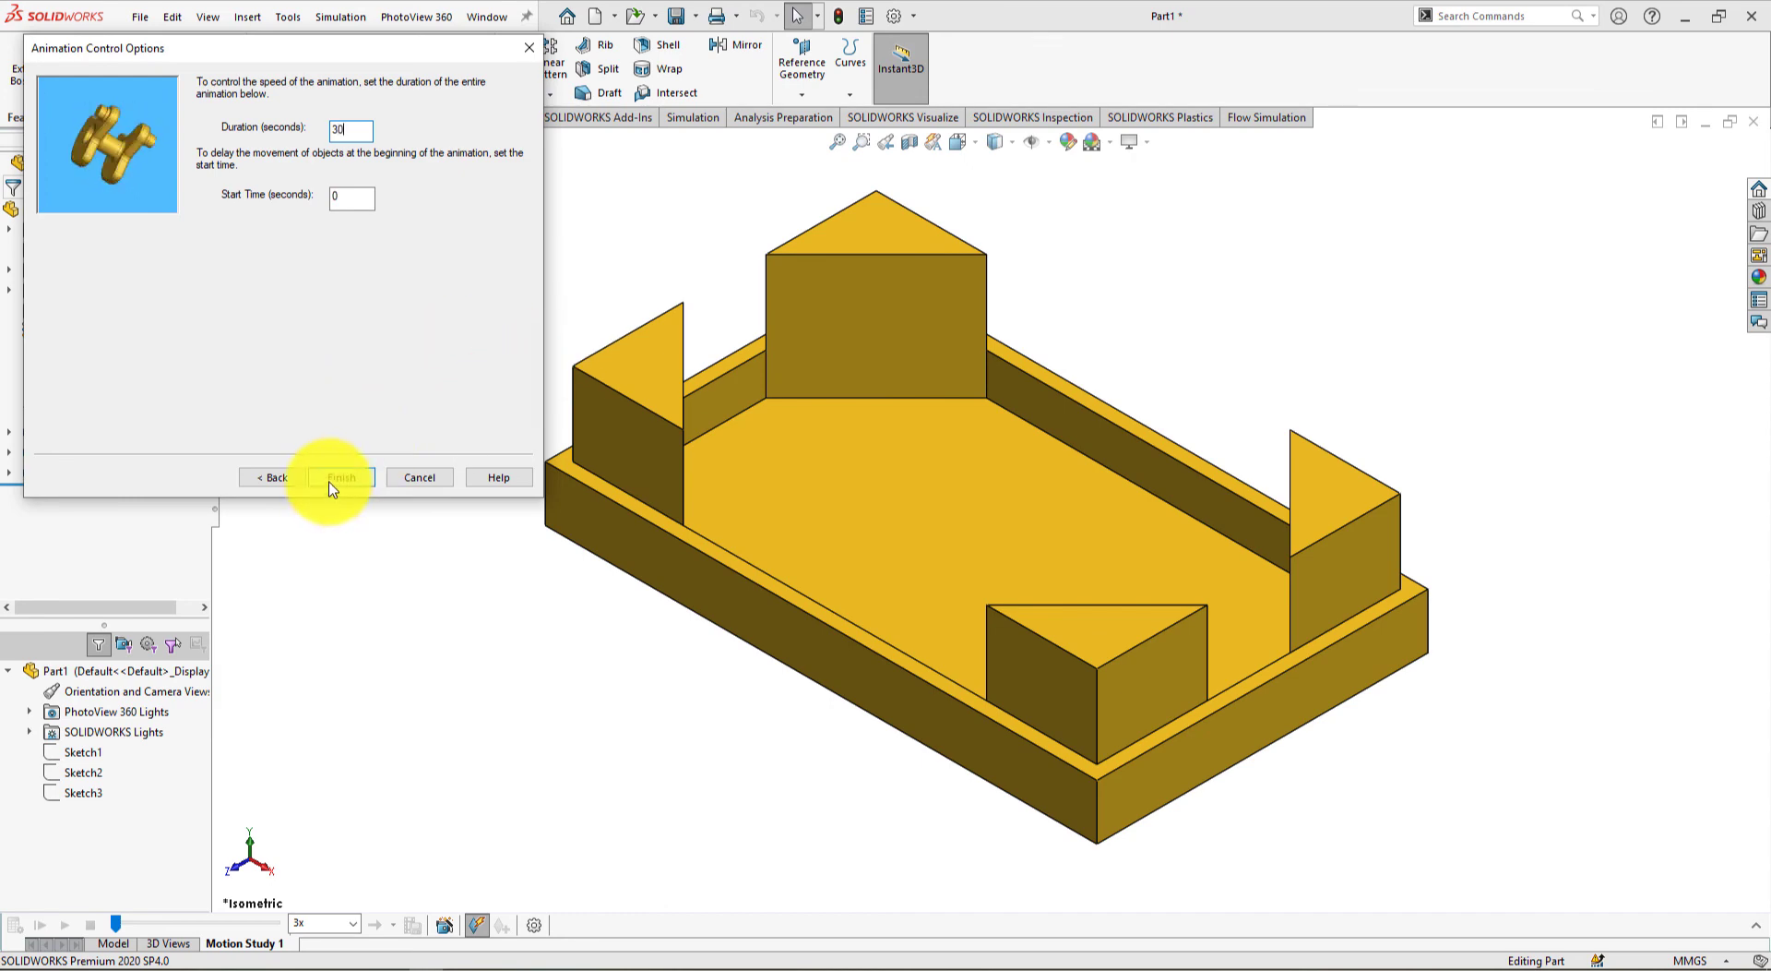
# Play Motion Study 1 to watch the tray turn about its Y-axis
pyautogui.click(39, 926)
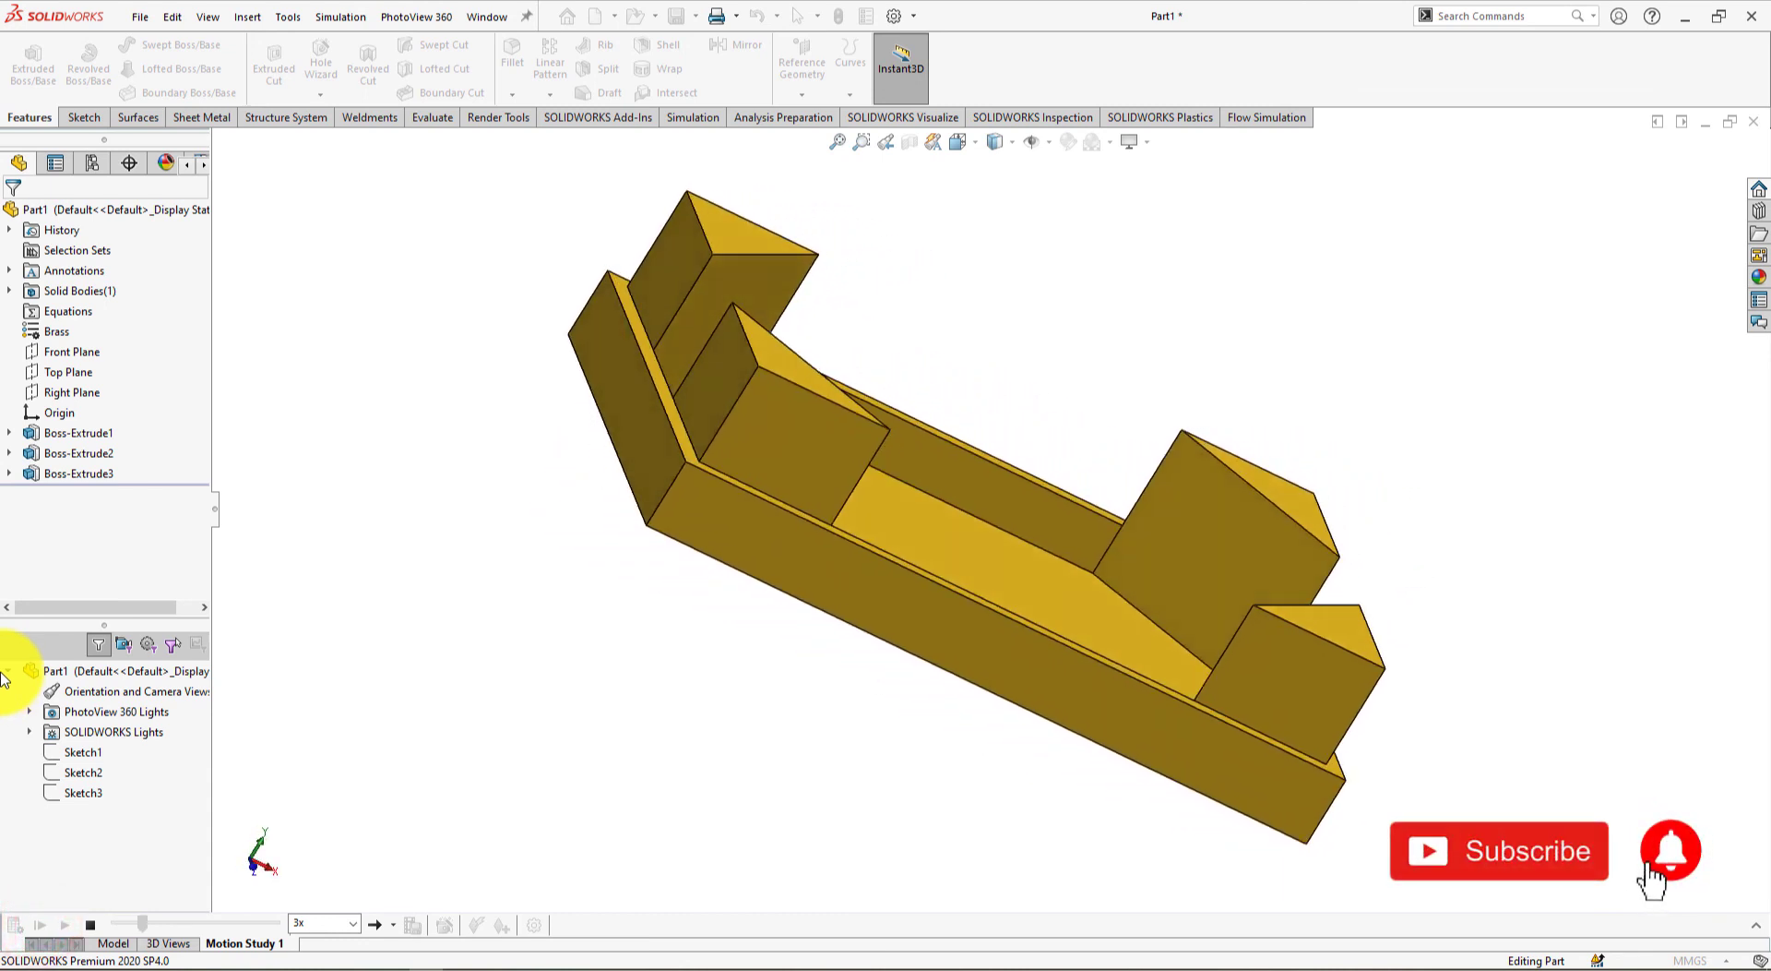